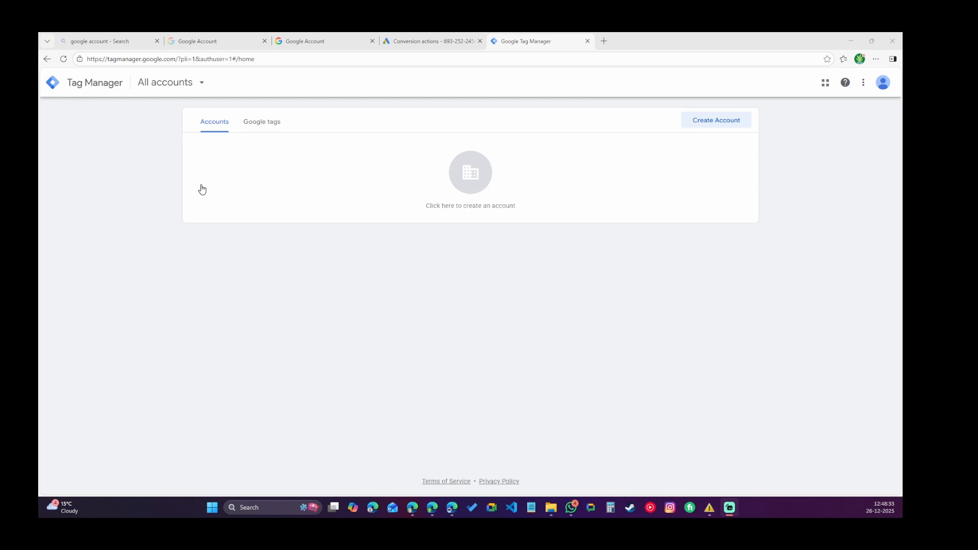
- Start a new Tag Manager account named getmeschengen with United Arab Emirates as its country
double_click(175, 59)
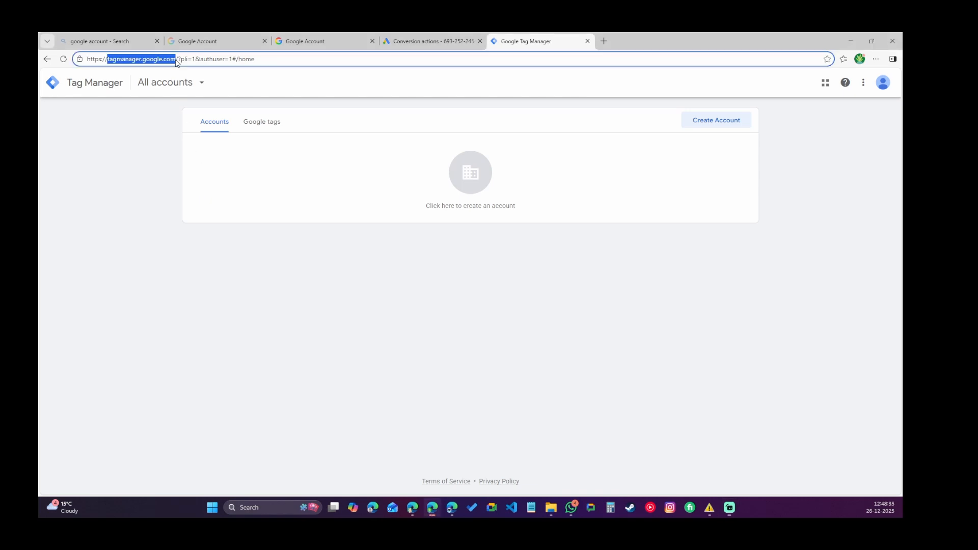
drag(174, 59, 152, 65)
click(721, 123)
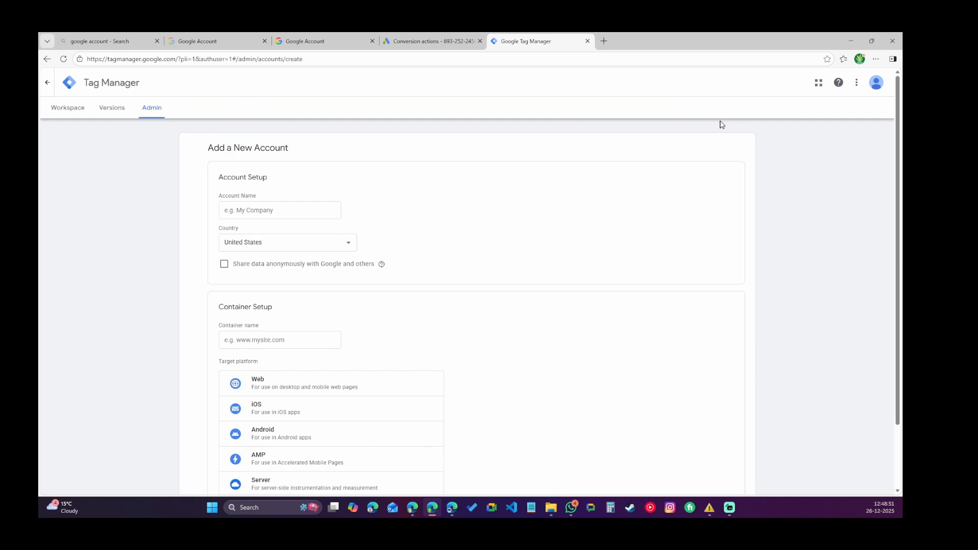
click(276, 214)
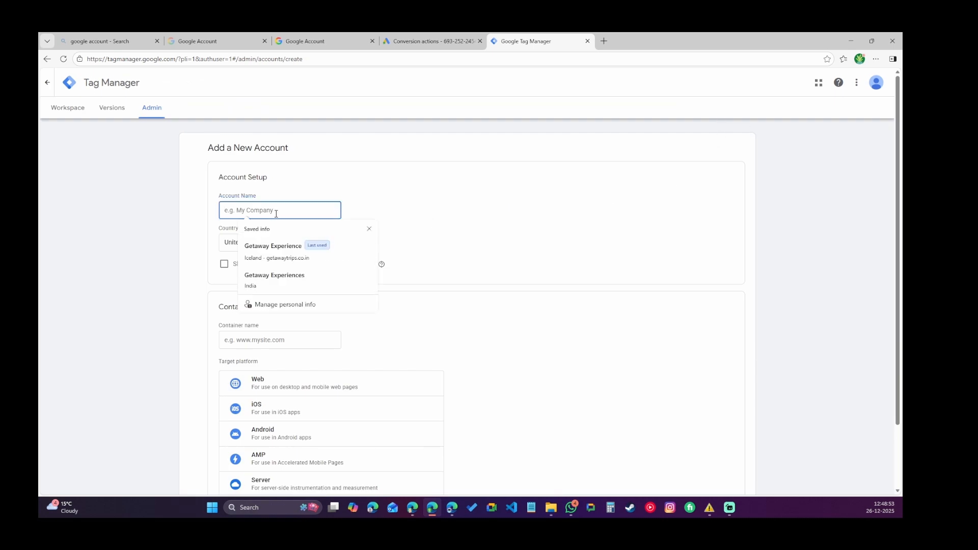
click(111, 217)
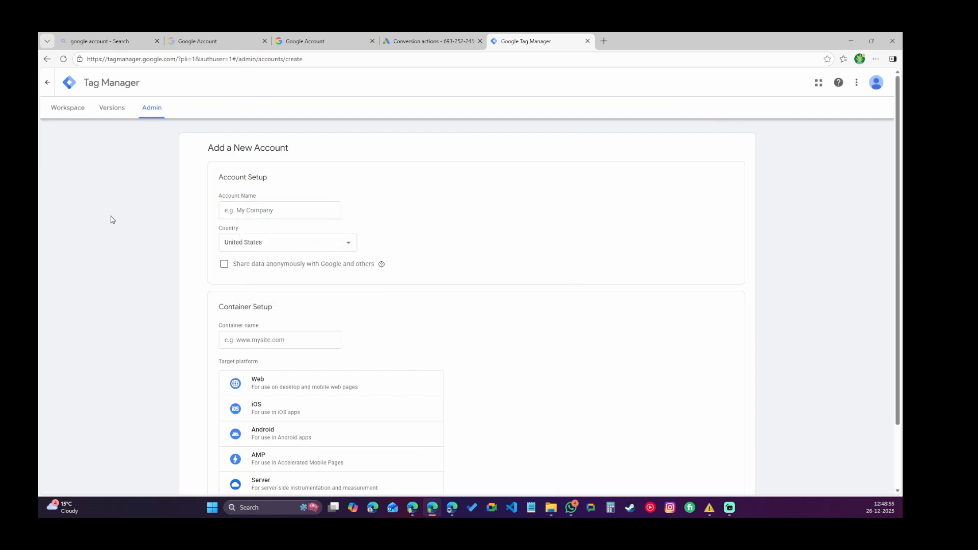
click(256, 208)
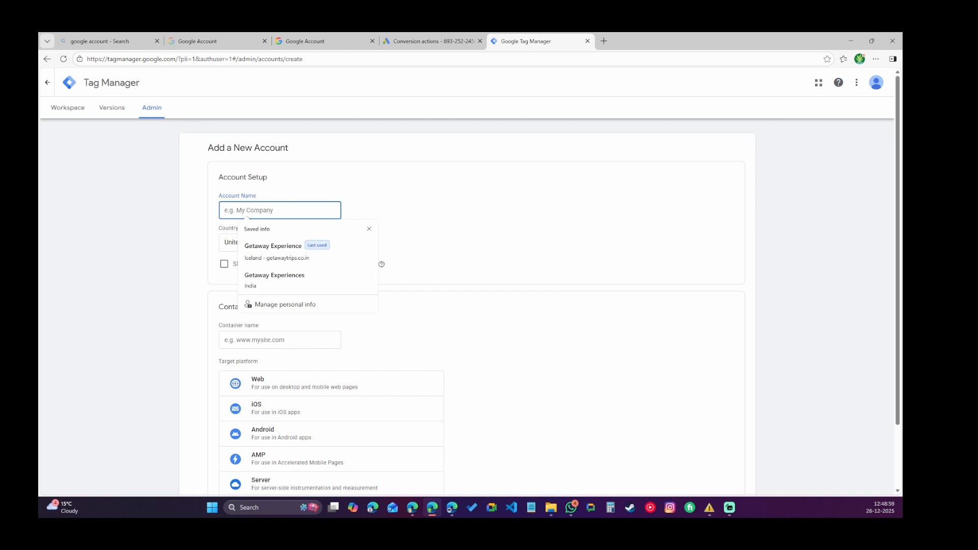
key(alt+Tab)
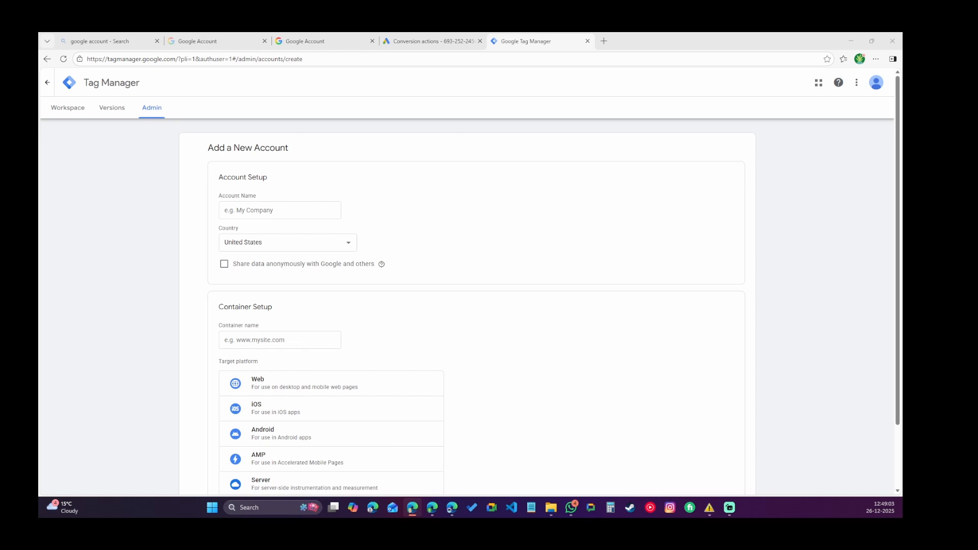
click(285, 209)
text(getmeschengen)
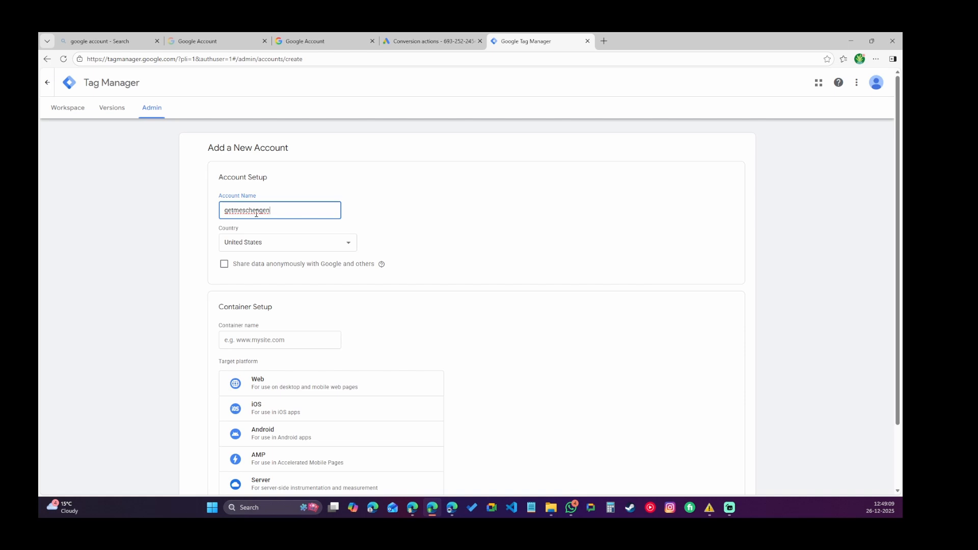
click(285, 242)
click(246, 451)
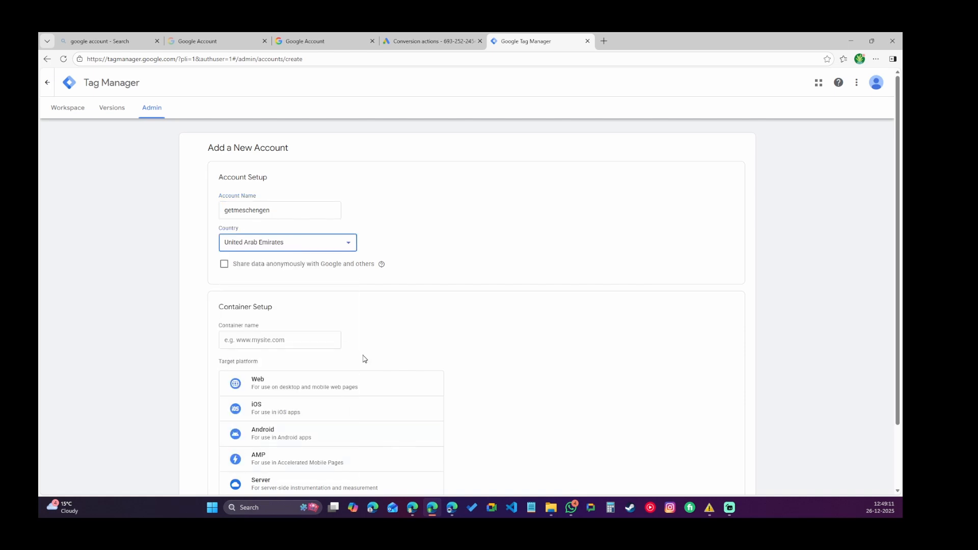
- Name the container getmeschengen.com and choose Web as its target platform
scroll(515, 227, down, 2)
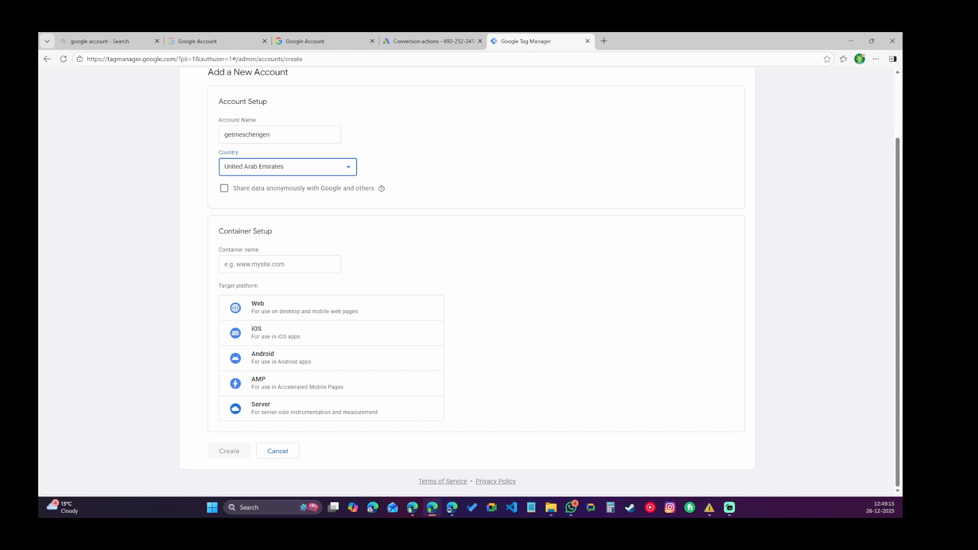
key(alt+Tab)
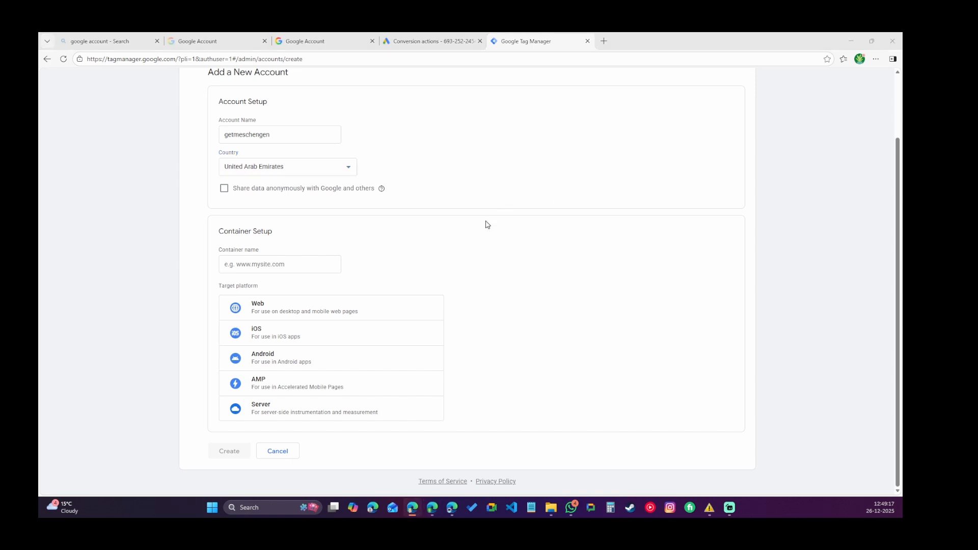
click(260, 265)
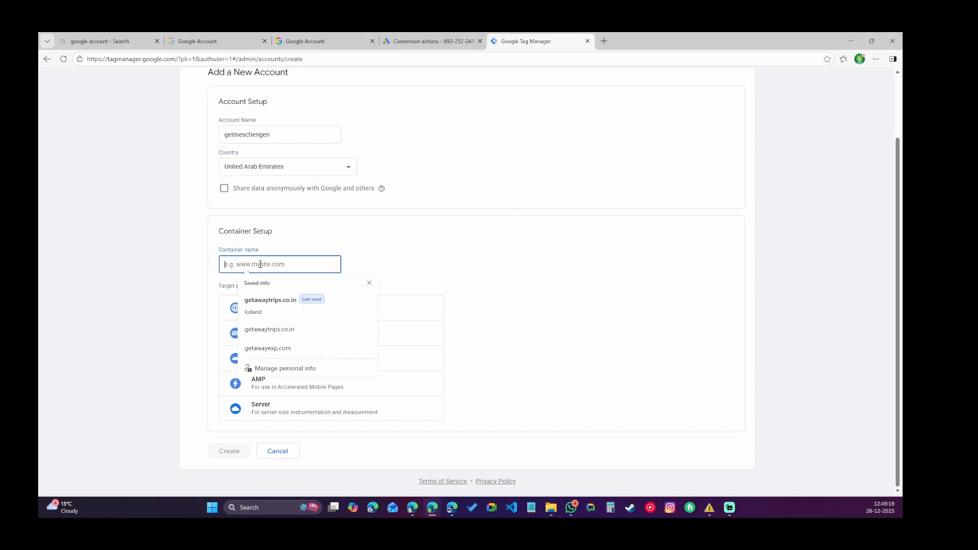
text(getmeschengen.com)
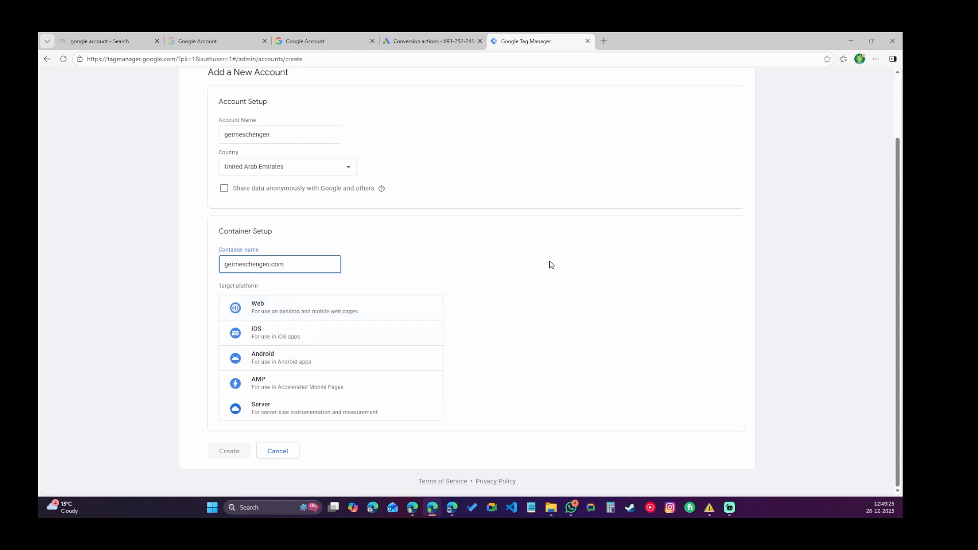
click(284, 312)
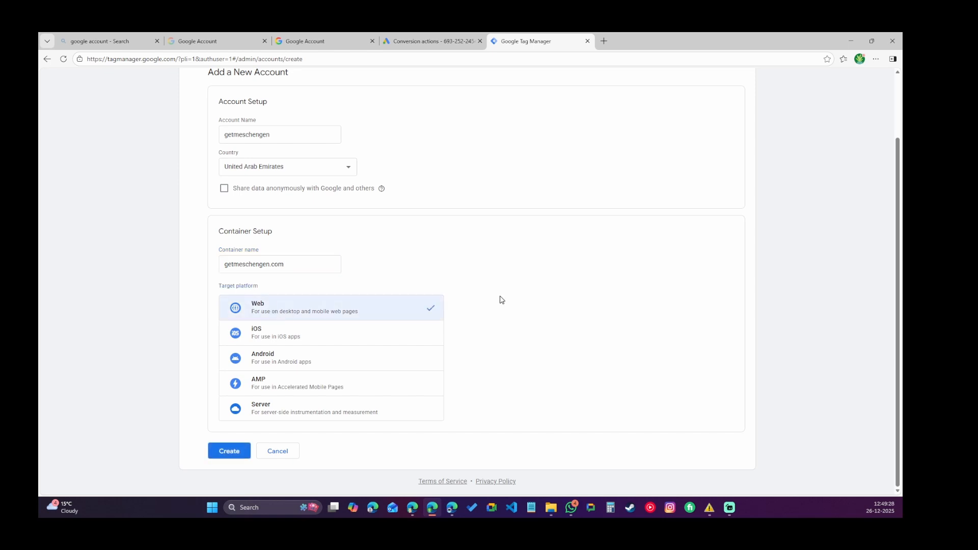
- Create the account, accepting the Terms of Service Agreement and the GDPR Data Processing Terms
click(230, 452)
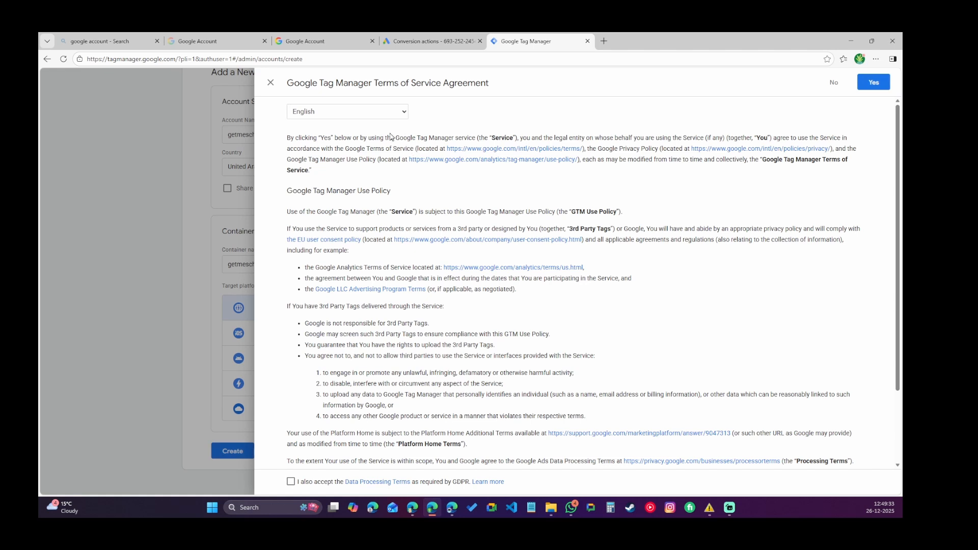
scroll(585, 280, down, 3)
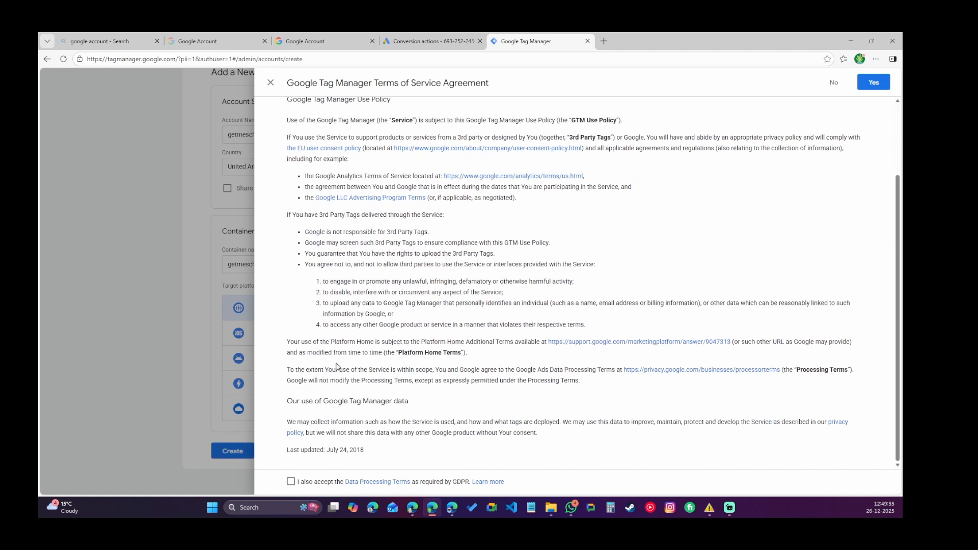
click(291, 482)
click(874, 81)
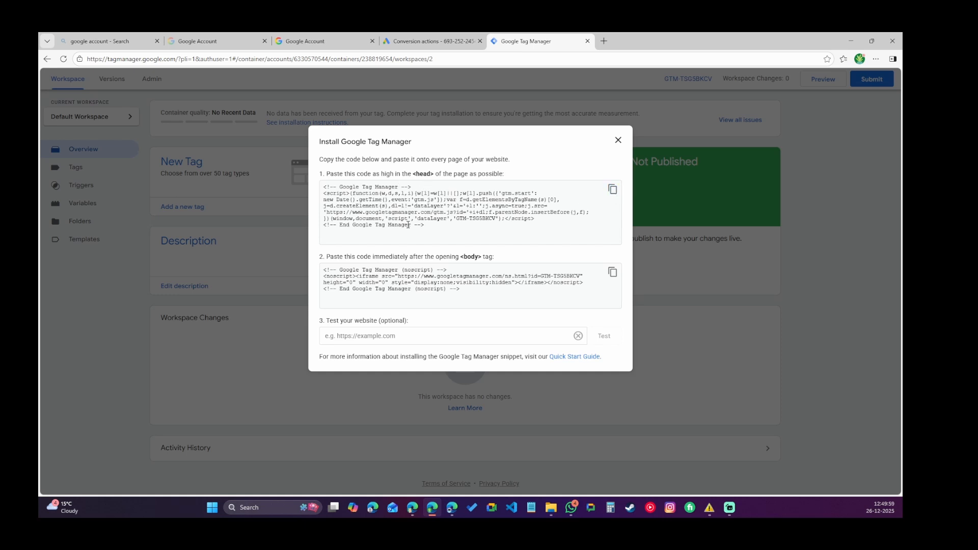
- Review the head and body code snippets in the Google Tag Manager installation instructions
drag(432, 227, 322, 188)
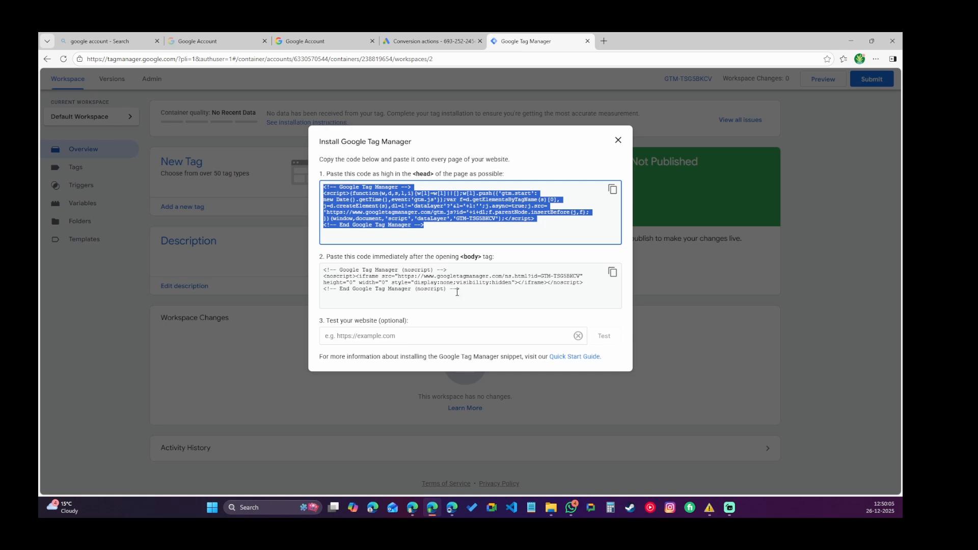
drag(457, 292, 323, 269)
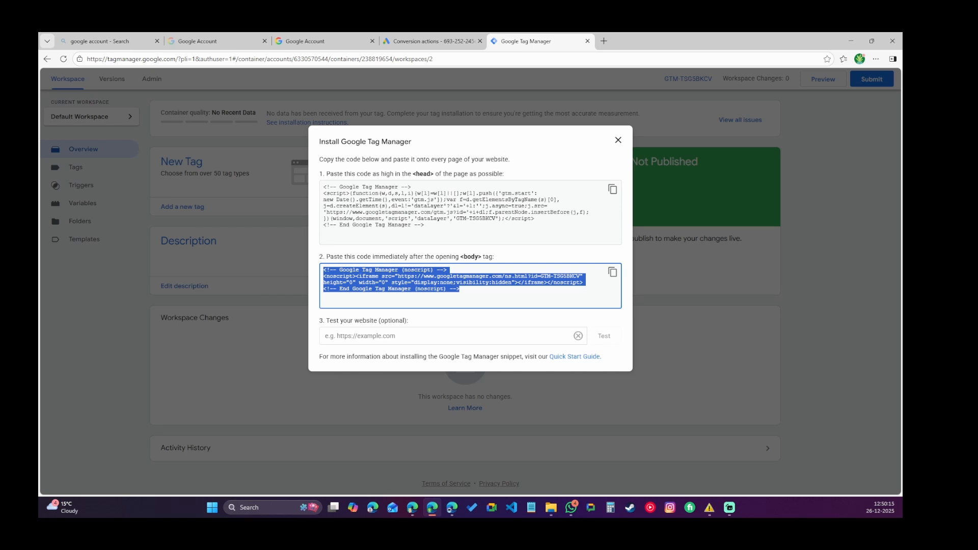
- Switch to the getmeschengen.com WordPress dashboard and open the list of existing WPCode snippets
drag(902, 79, 201, 56)
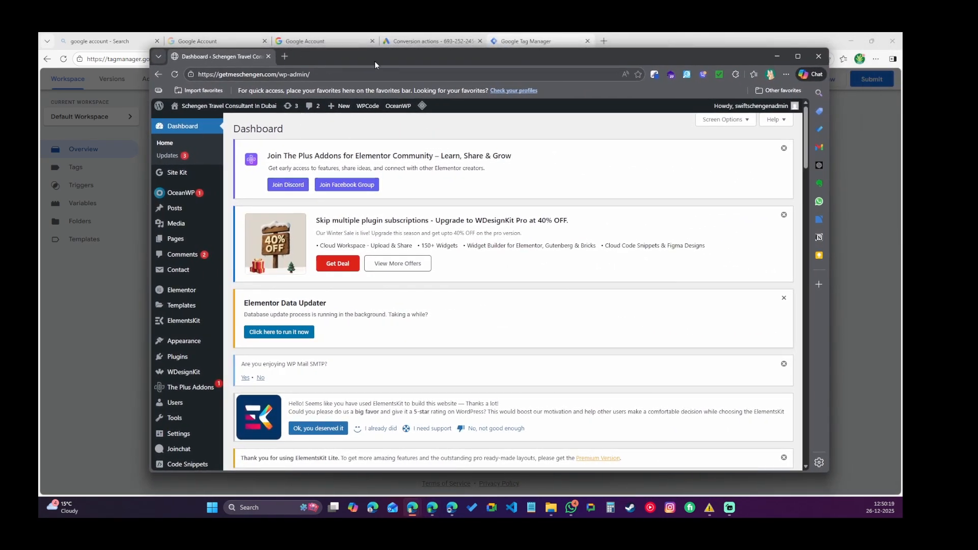
double_click(483, 57)
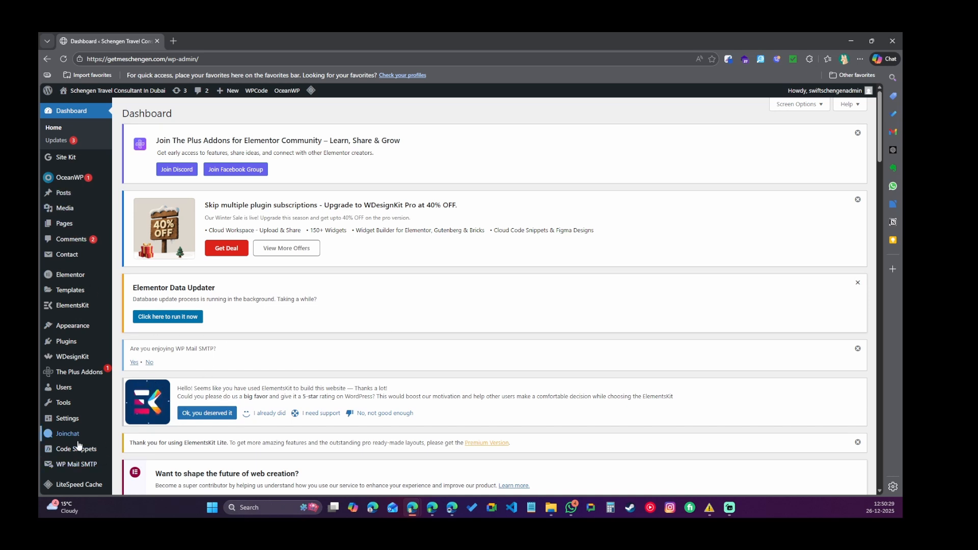
mouse_move(79, 452)
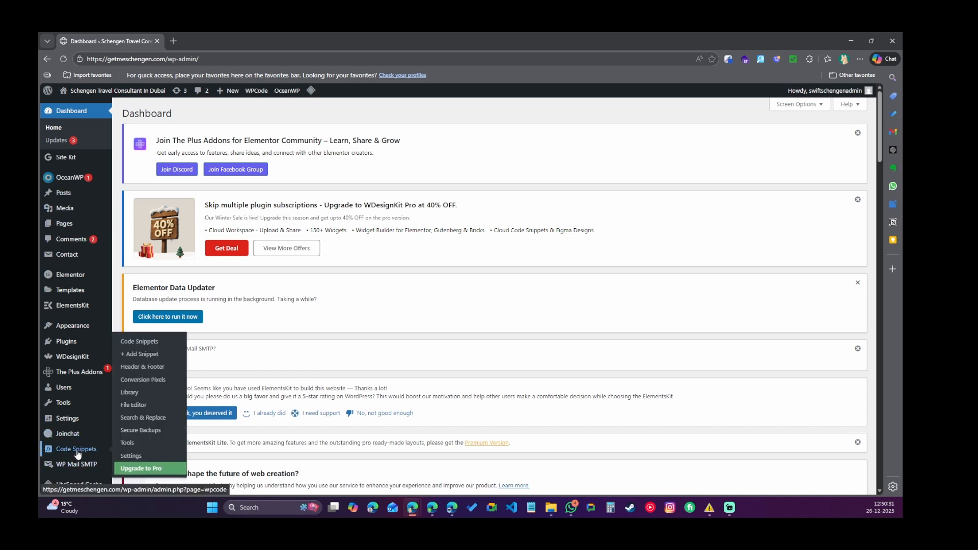
click(143, 346)
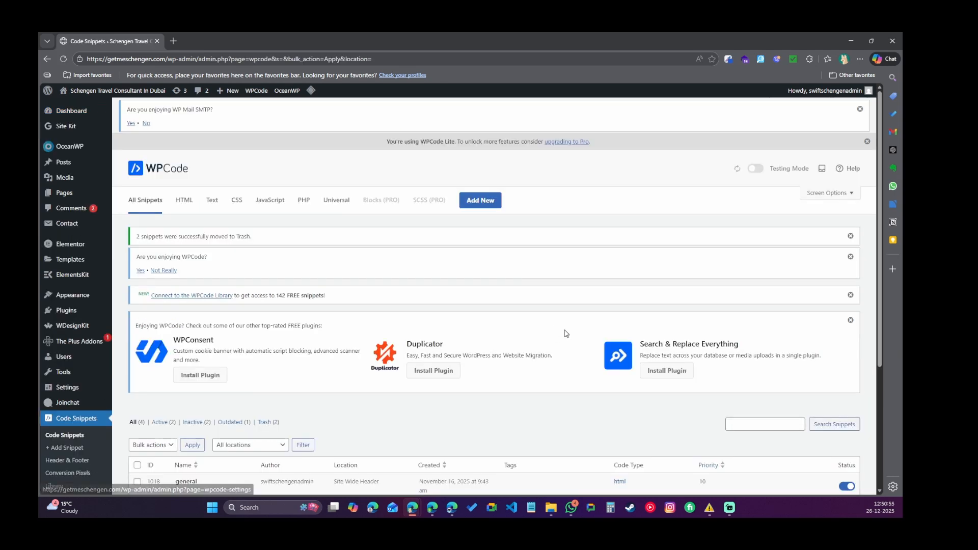
scroll(610, 402, down, 1)
scroll(610, 402, down, 3)
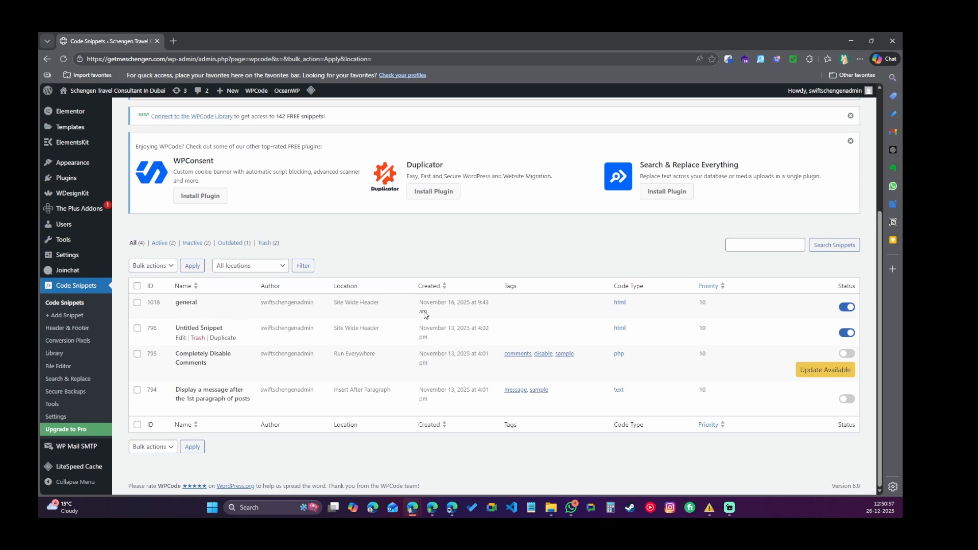
scroll(387, 325, up, 4)
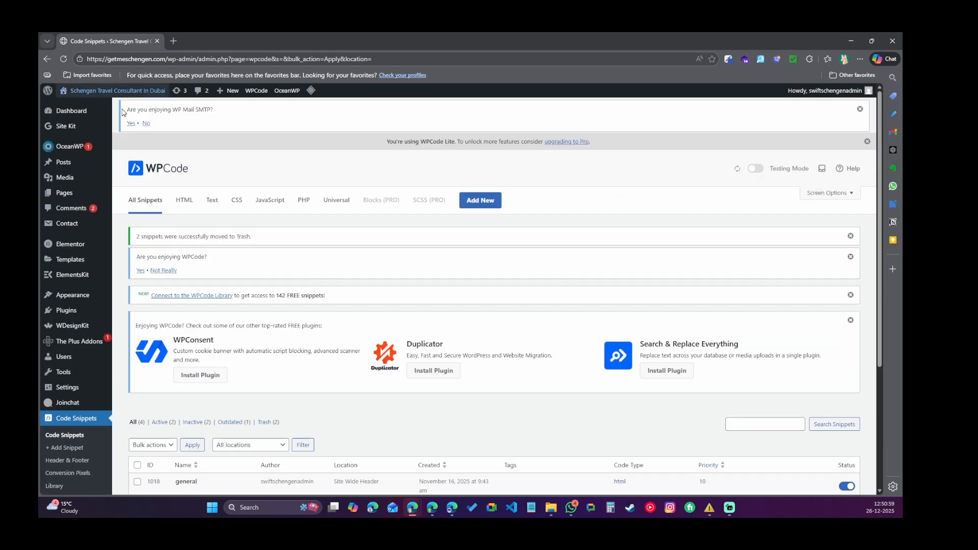
- Add a new custom code snippet of the HTML Snippet type in WPCode
click(478, 204)
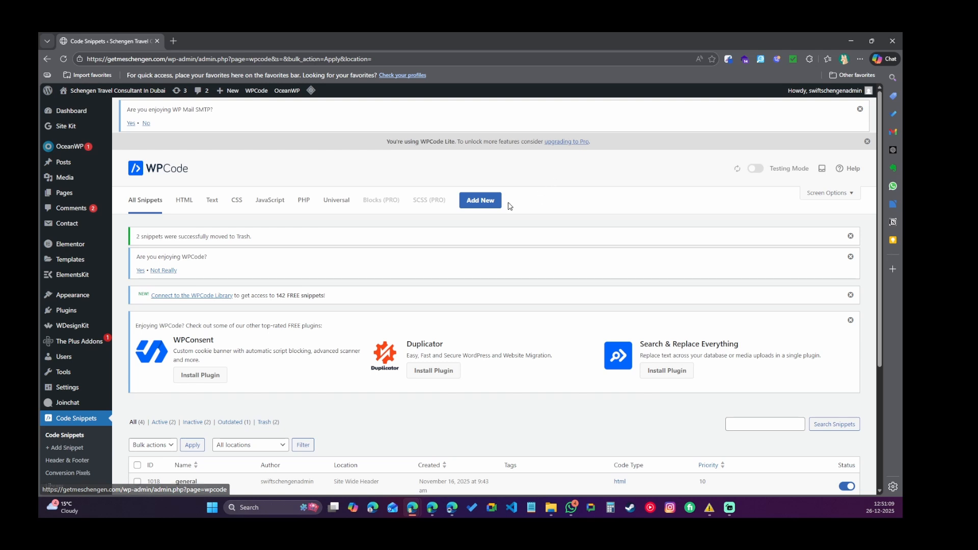
click(478, 203)
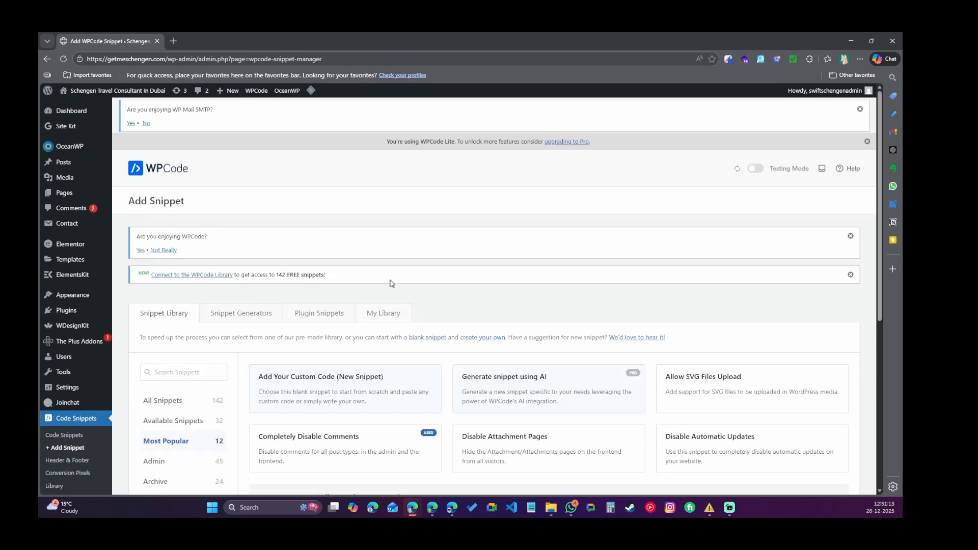
scroll(451, 264, down, 3)
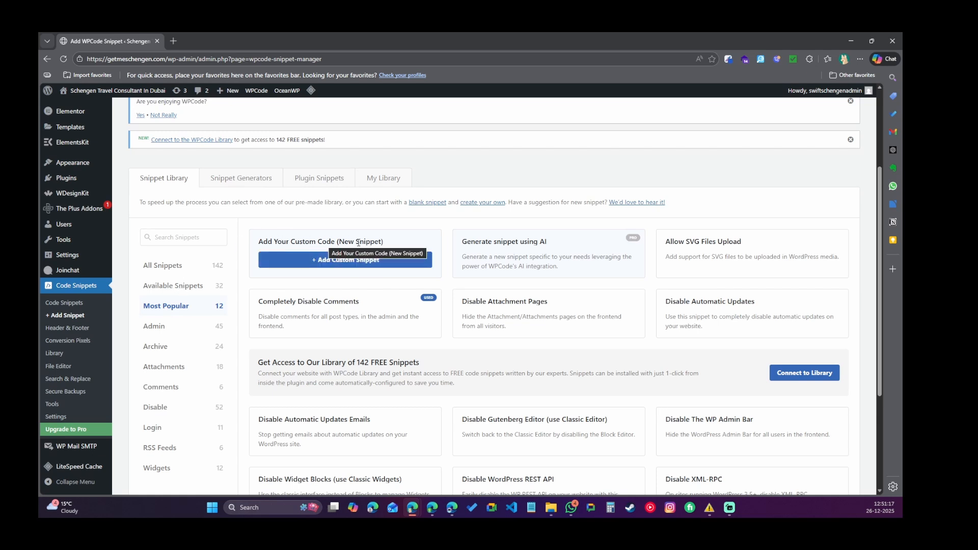
click(344, 260)
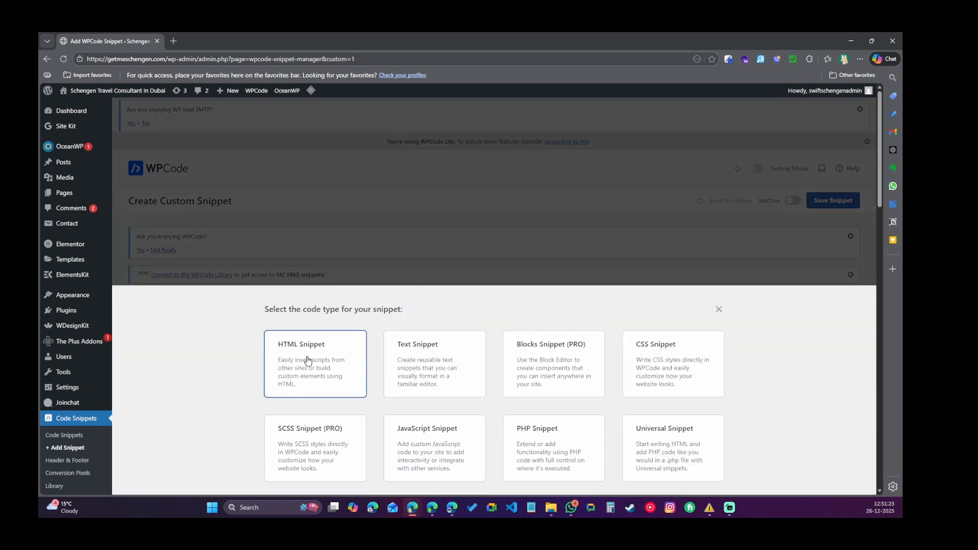
click(308, 360)
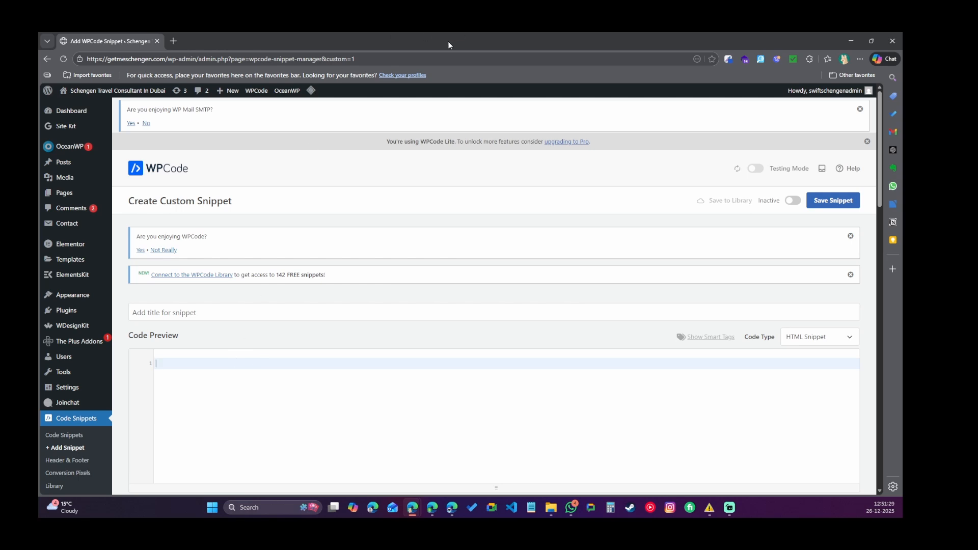
- Copy the head code snippet from Google Tag Manager and paste it into the new WPCode snippet's code
drag(448, 43, 902, 64)
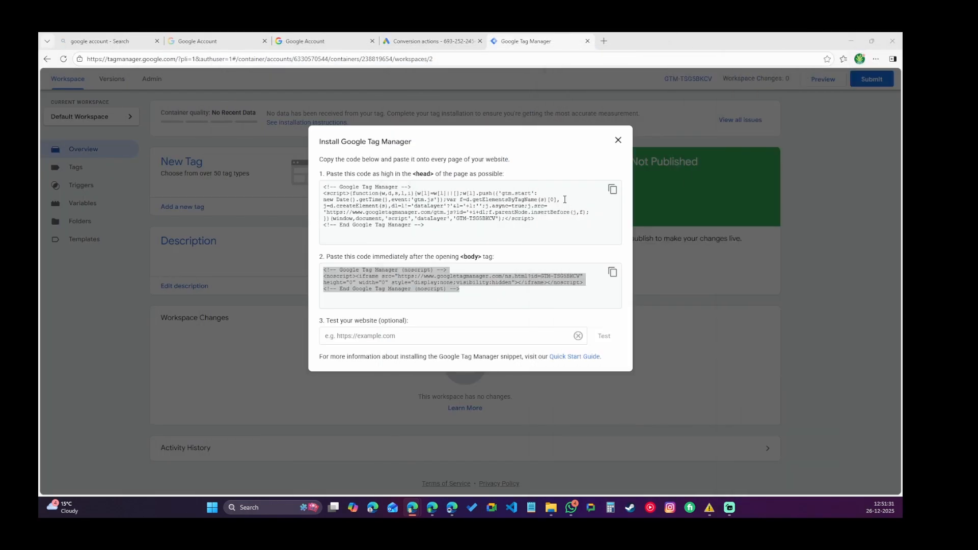
click(613, 193)
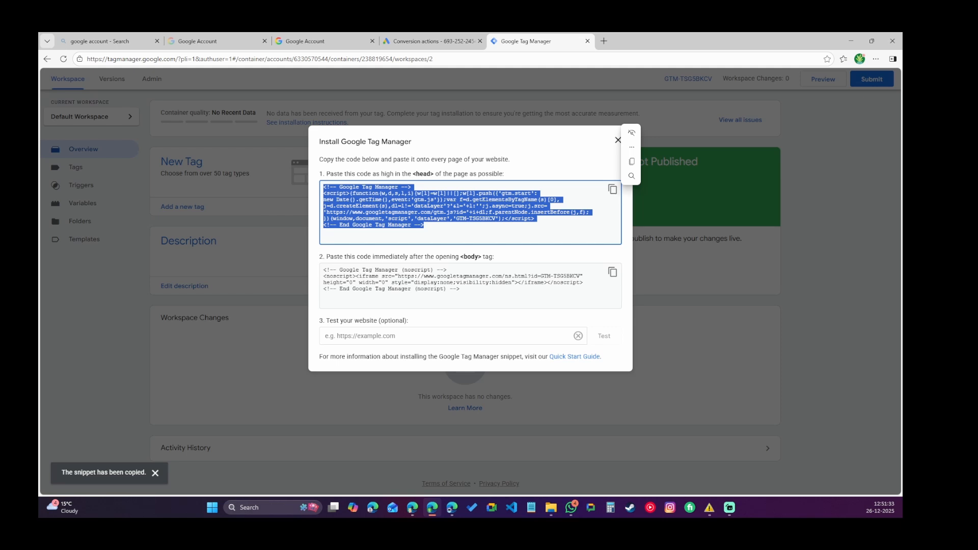
drag(902, 64, 502, 79)
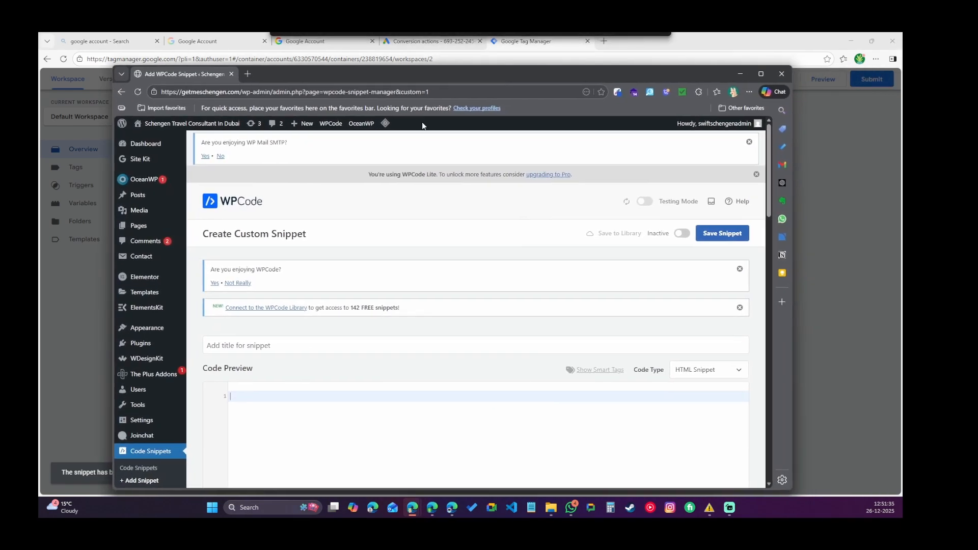
key(ctrl+v)
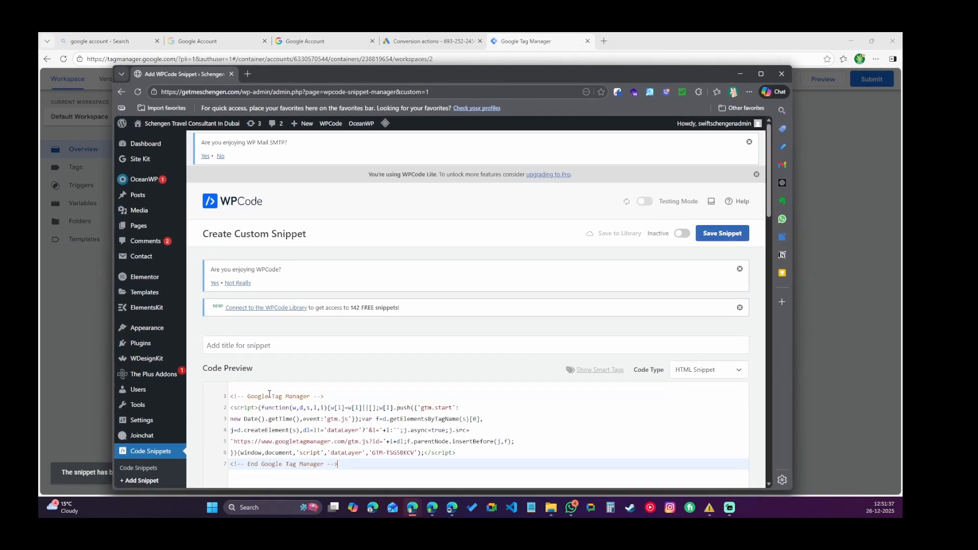
- Title the snippet head-google-tag and set it to active
click(238, 346)
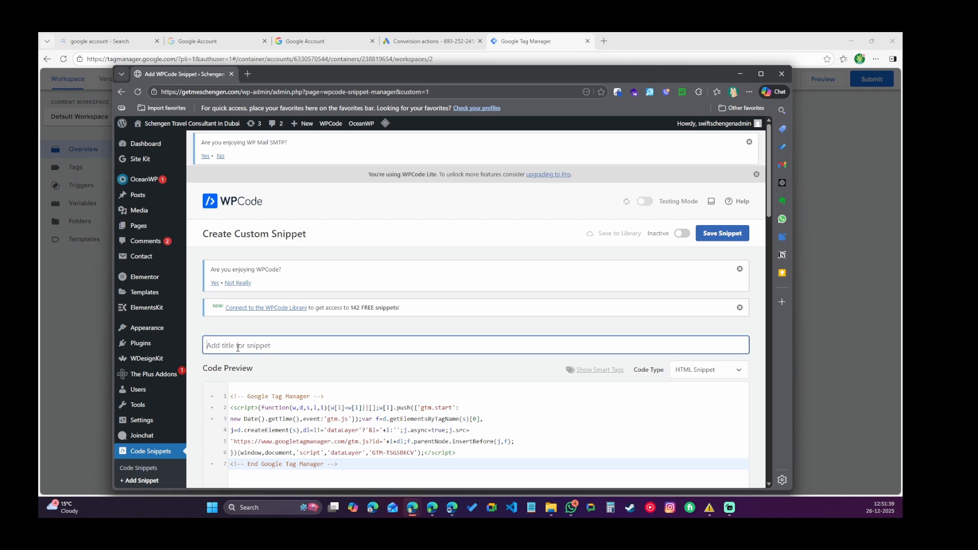
text(head-google-tag)
click(685, 237)
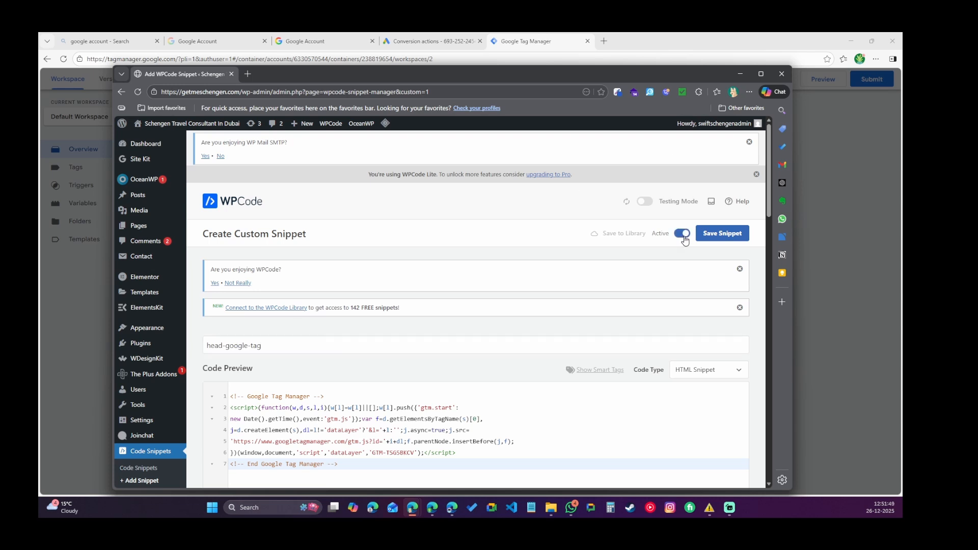
- Check that the head-google-tag snippet auto-inserts in the Site Wide Header location and save it
scroll(545, 323, down, 5)
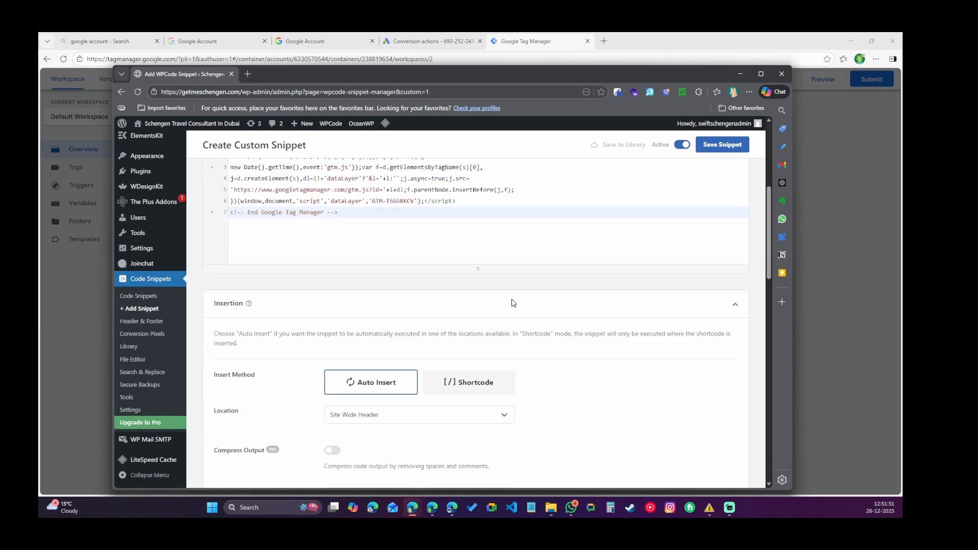
scroll(513, 303, down, 1)
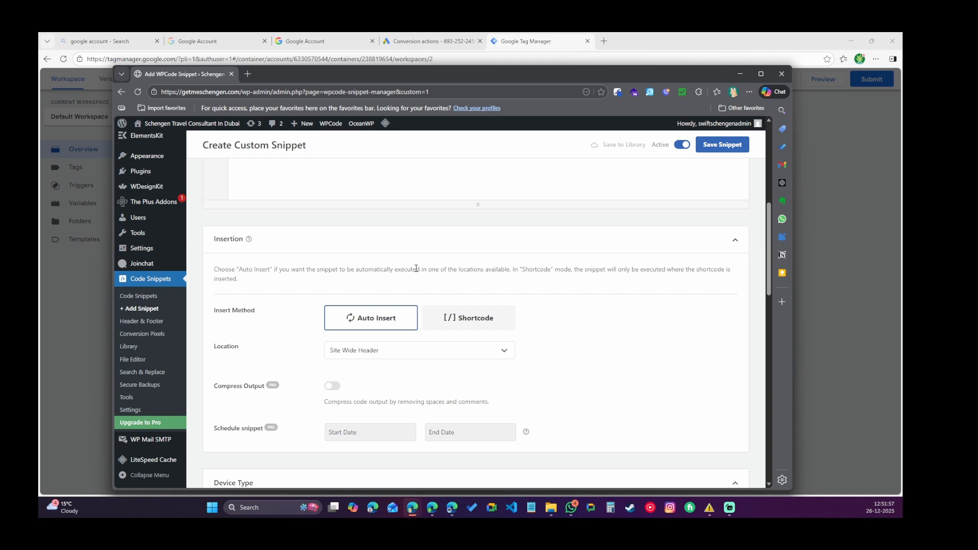
scroll(416, 268, up, 3)
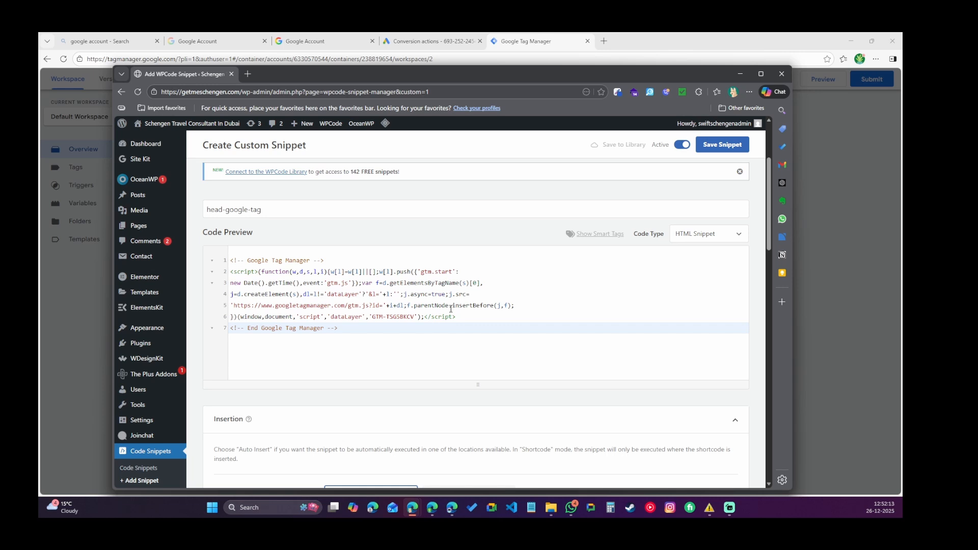
scroll(503, 307, down, 4)
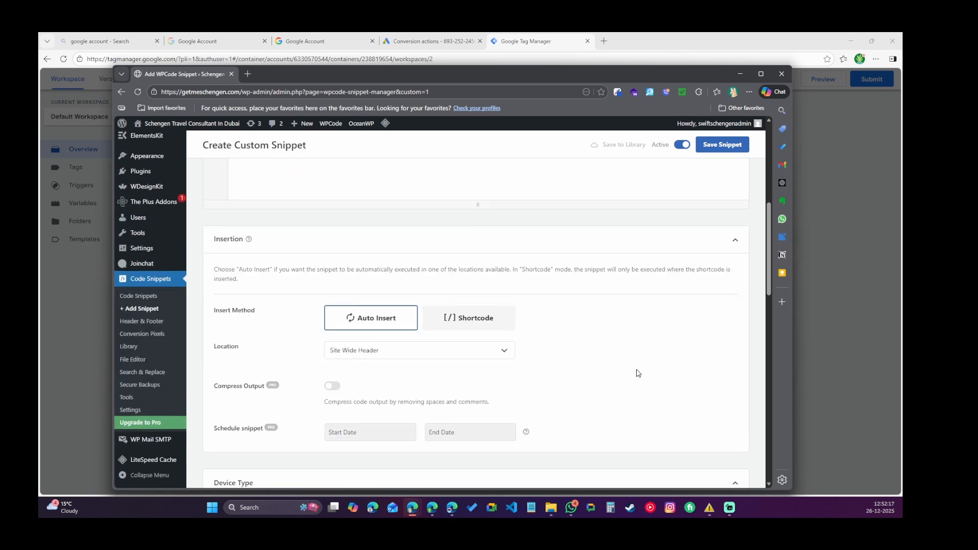
scroll(664, 274, up, 6)
click(720, 195)
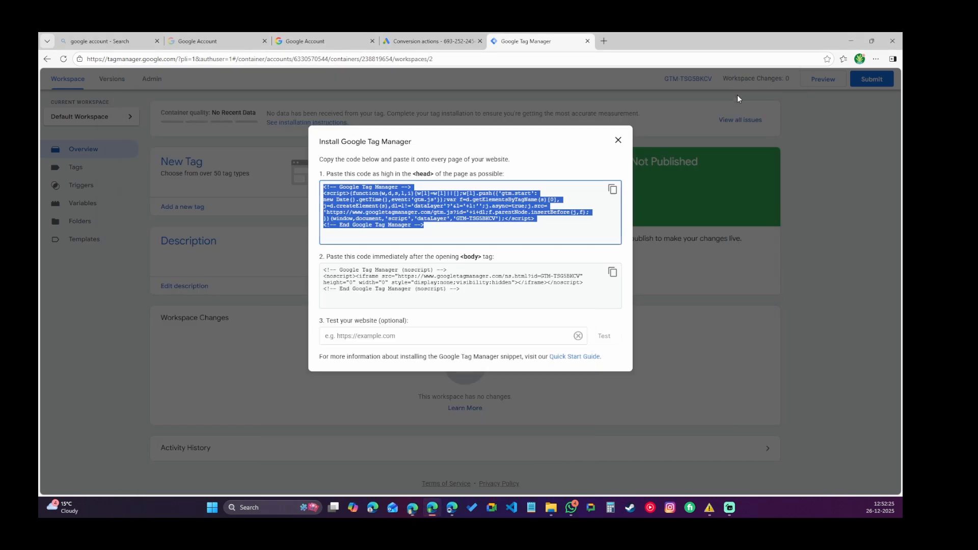
- Return to the WordPress dashboard, maximize its window and add another custom WPCode snippet of the HTML Snippet type
click(740, 74)
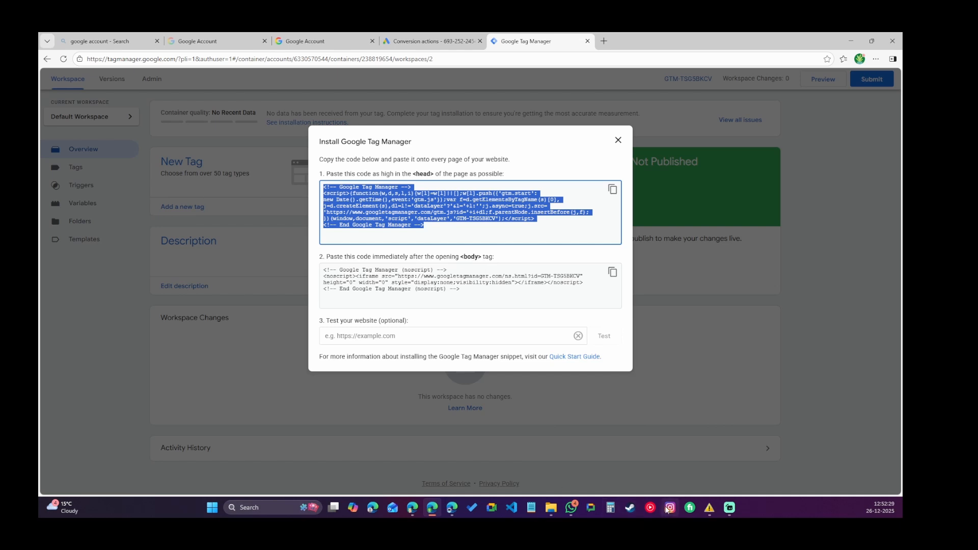
click(414, 509)
click(466, 474)
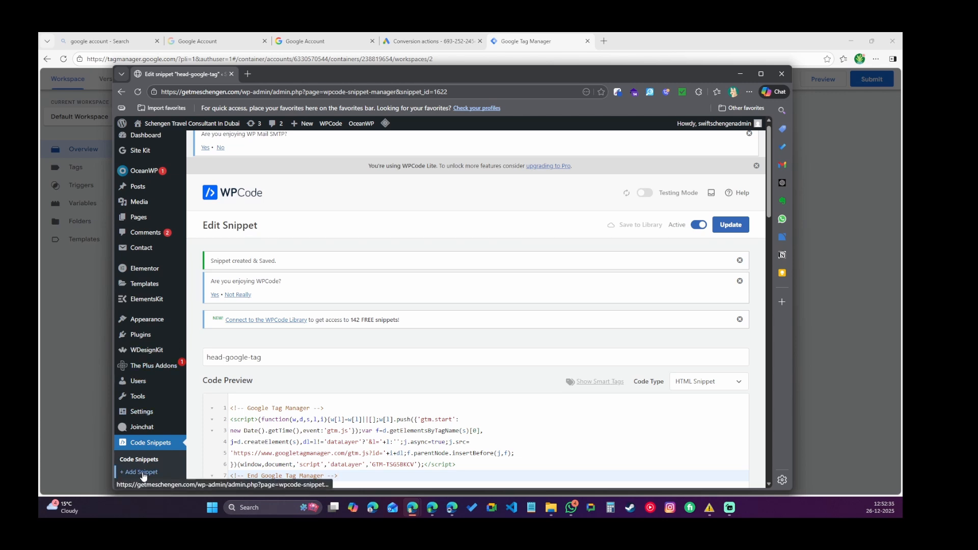
click(762, 74)
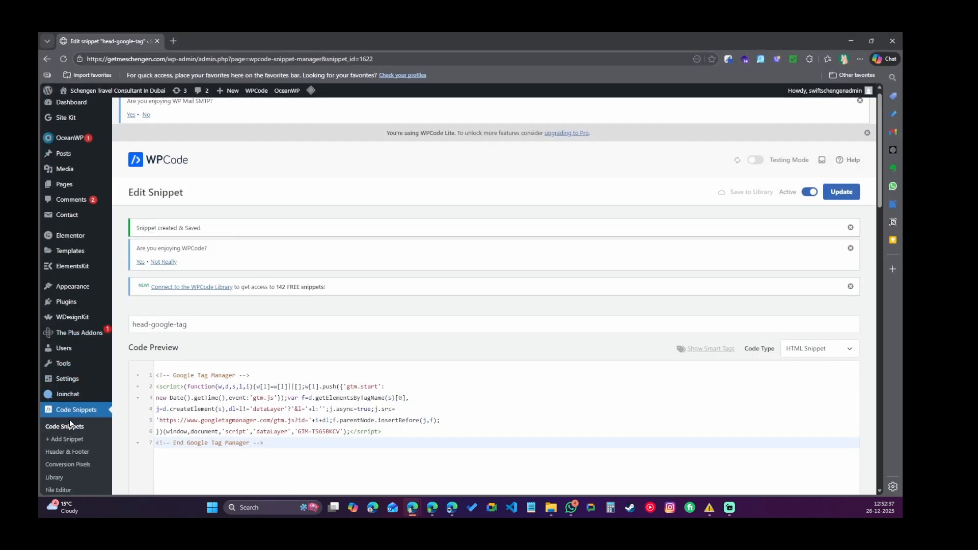
click(69, 442)
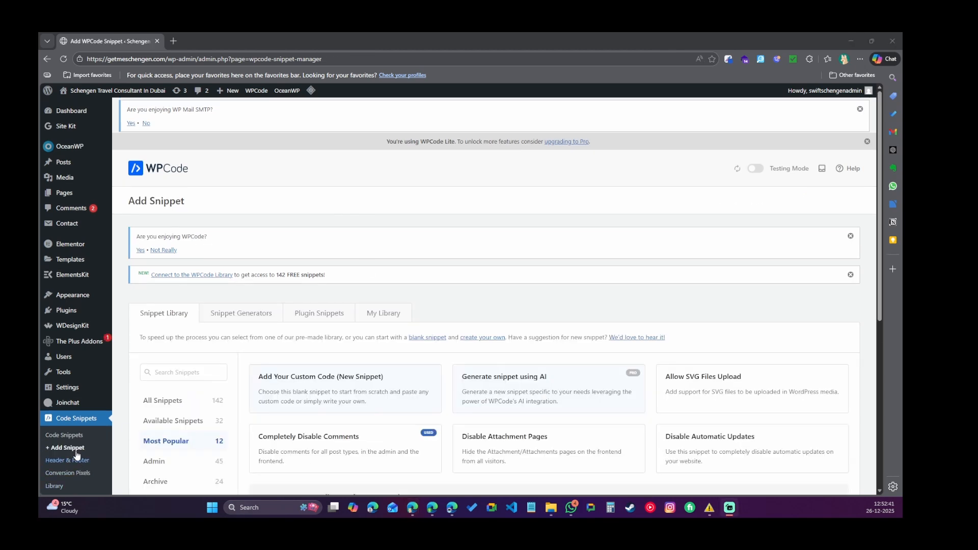
click(321, 397)
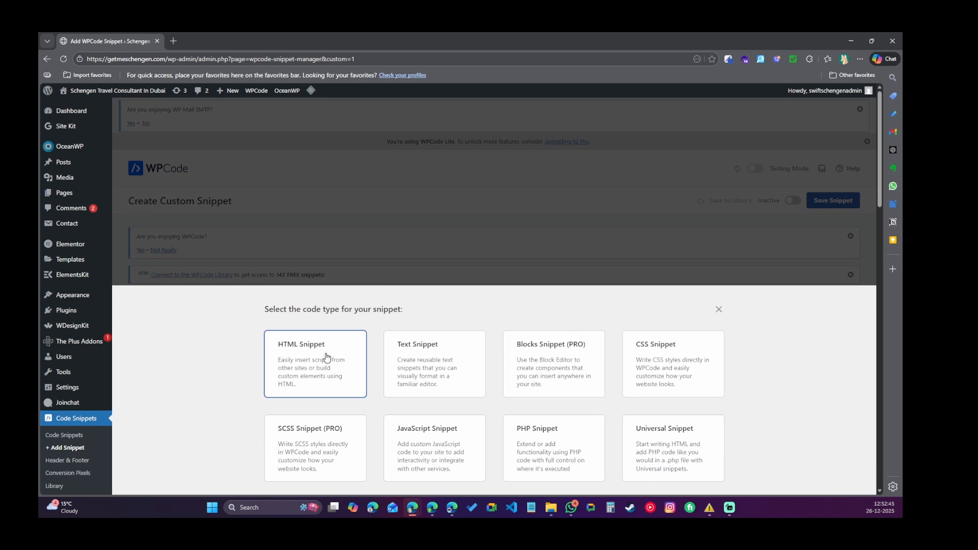
click(327, 360)
- Copy the body noscript code from Google Tag Manager and make it the only code in the new WPCode snippet
click(197, 365)
text(<!-- Google Tag Manager --> <script>(function(w,d,s,l,i){w[l]=w[l]||[];w[l].push({'gtm.start': new Date().getTime(),event:'gtm.js'});var f=d.getElementsByTagName(s)[0], j=d.createElement(s),dl=l!='dataLayer'?'&l='+l:'';j.async=true;j.src= 'https://www.googletagmanager.com/gtm.js?id='+i+dl;f.parentNode.insertBefore(j,f); })(window,document,'script','dataLayer','GTM-TSG5BKCV');</script> <!-- End Google Tag Manager -->)
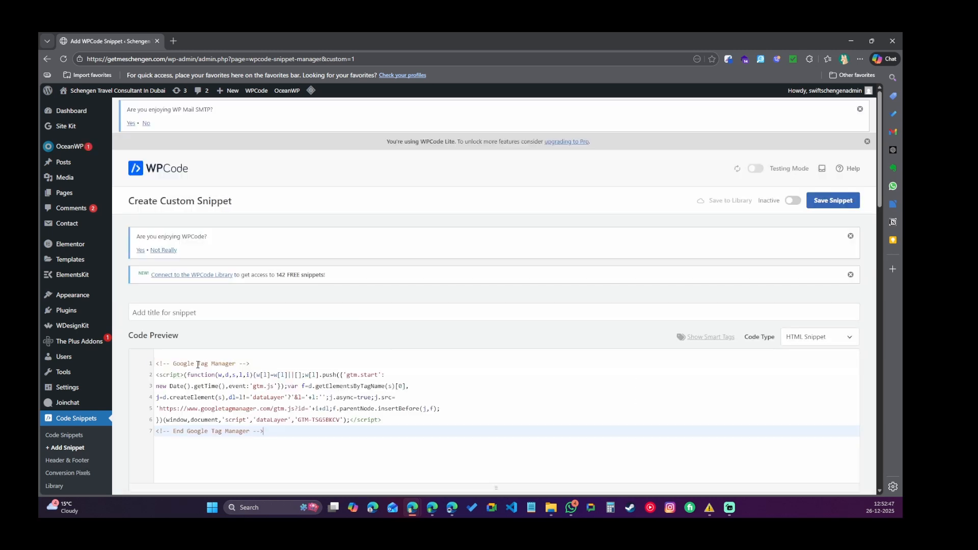
click(850, 40)
click(613, 274)
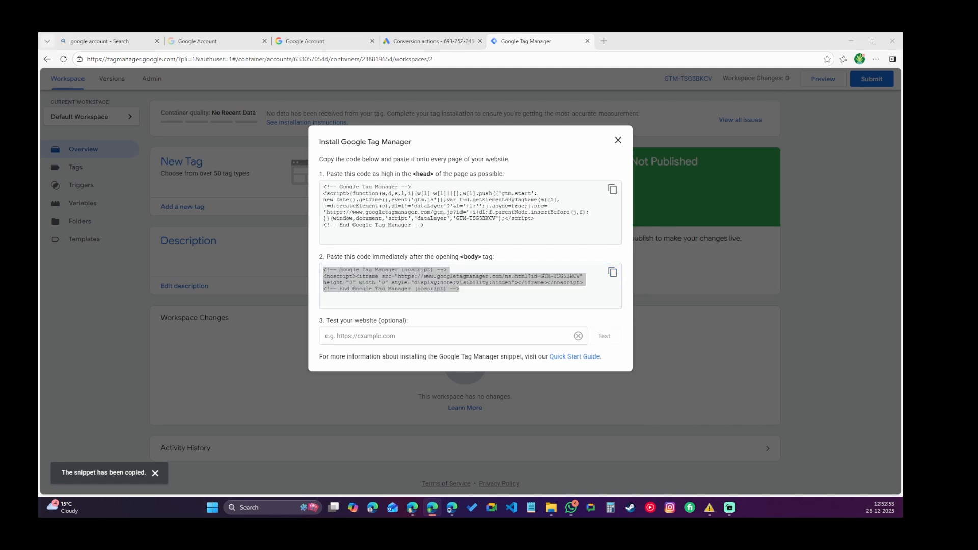
key(alt+Tab)
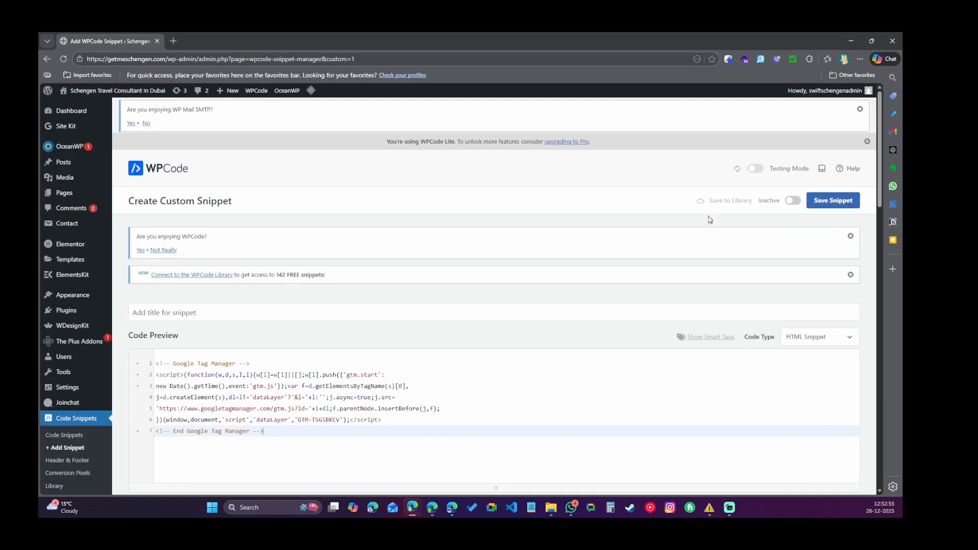
key(ctrl+a)
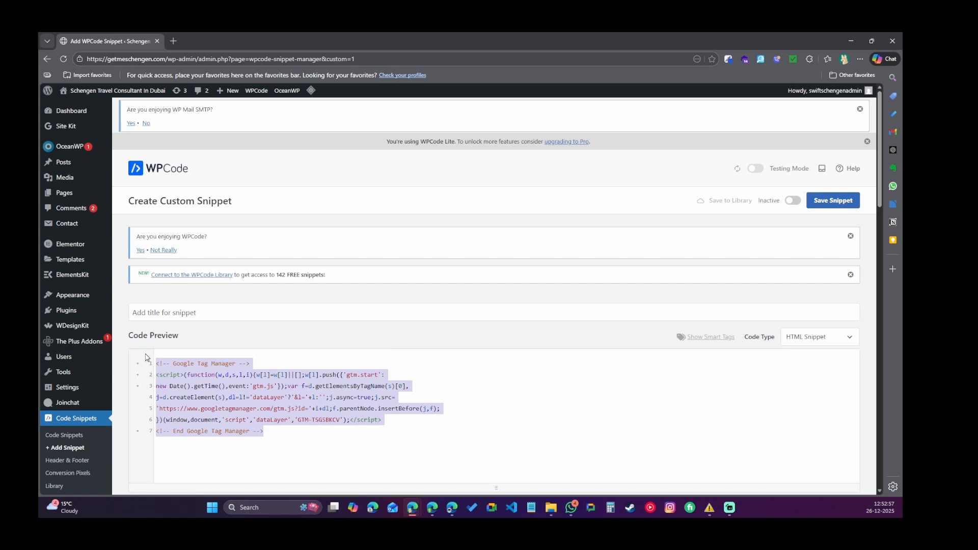
key(ctrl+v)
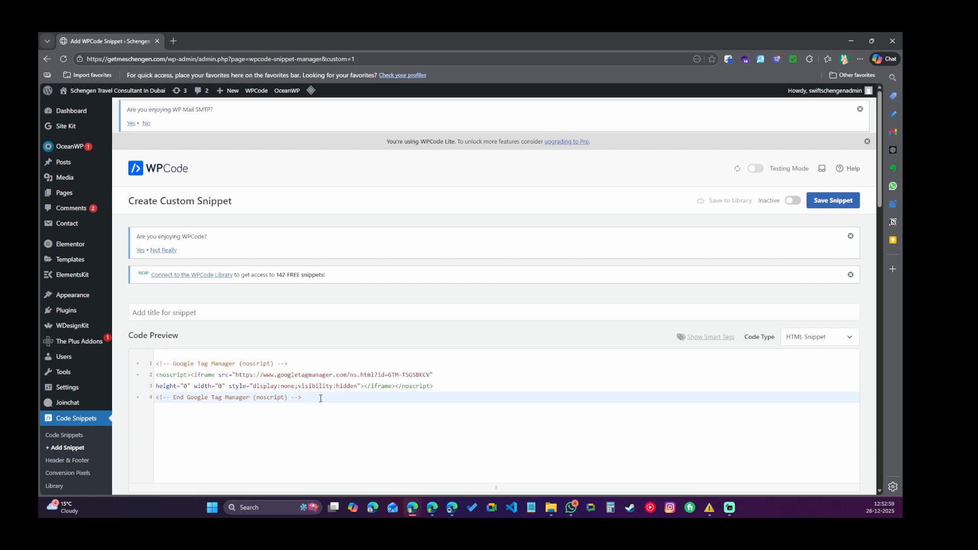
- Title the snippet body-google-tag and set it to active
click(163, 307)
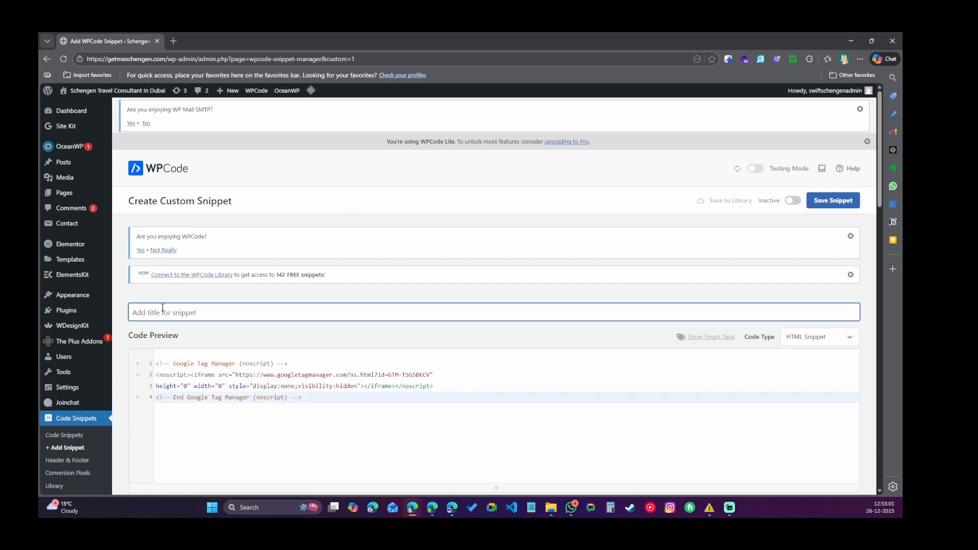
text(body-google-tag)
click(792, 200)
- Set the snippet's insertion location to Site Wide Body and save the snippet
scroll(530, 270, down, 7)
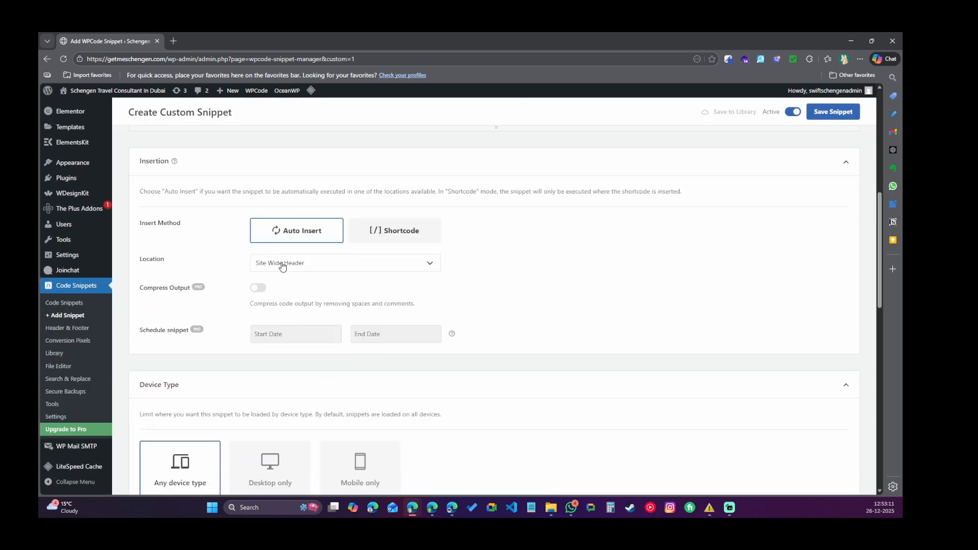
click(284, 265)
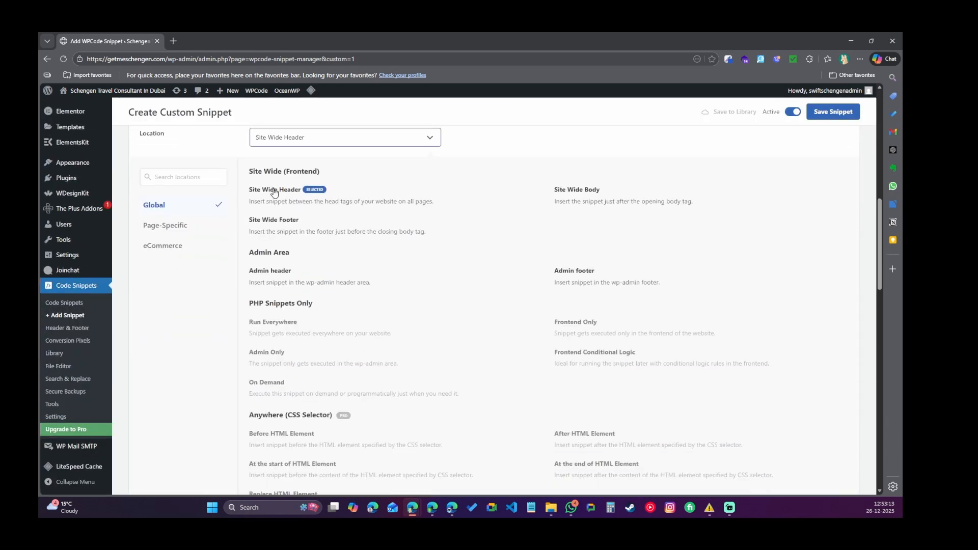
click(580, 191)
scroll(574, 321, up, 1)
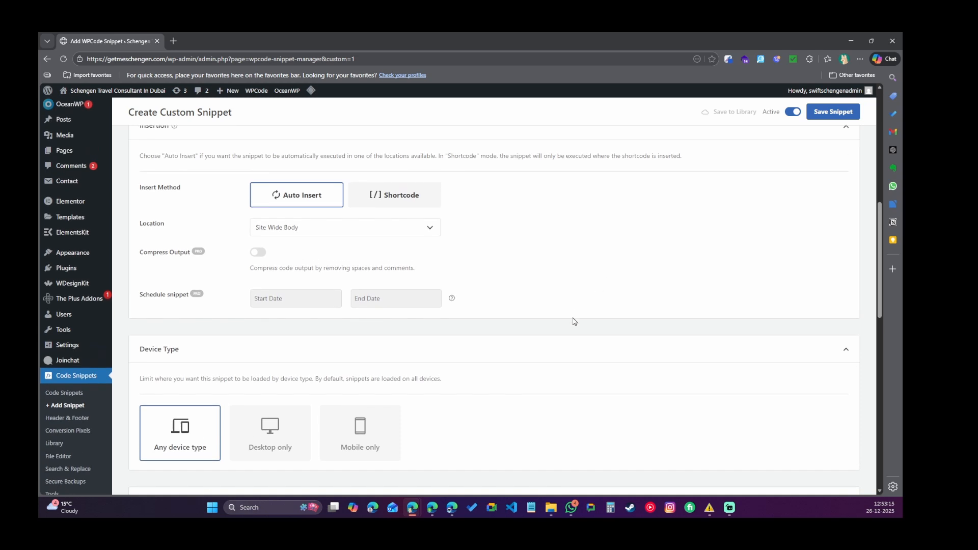
scroll(704, 266, up, 4)
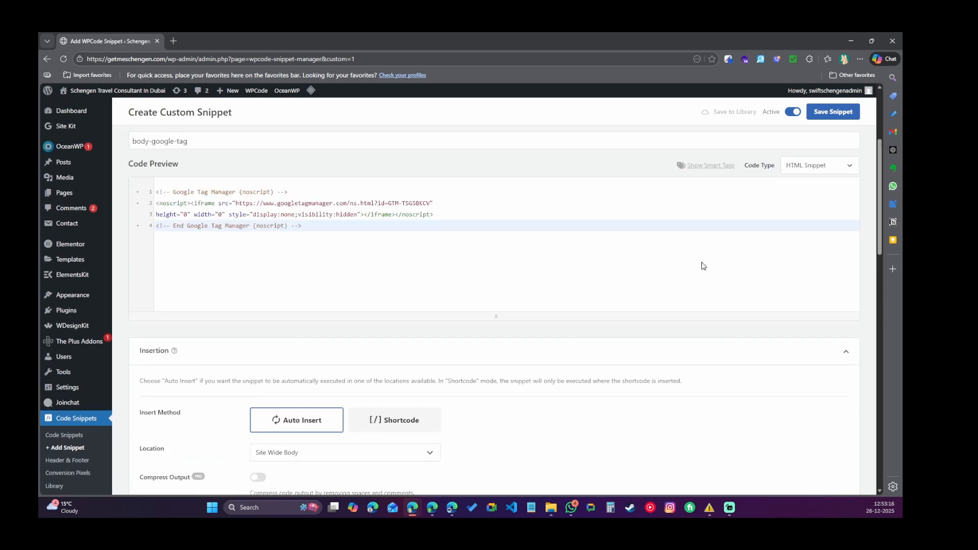
click(834, 112)
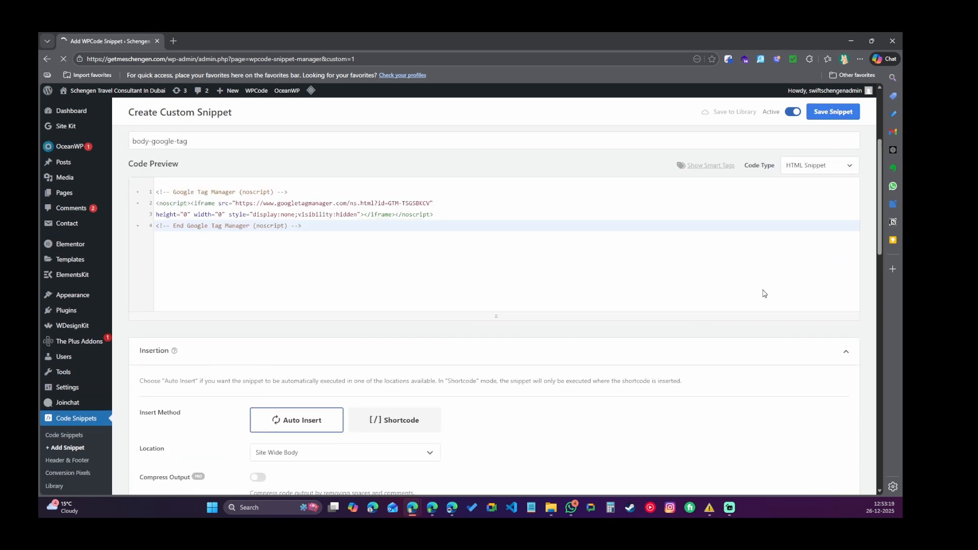
drag(166, 59, 73, 54)
key(ctrl+c)
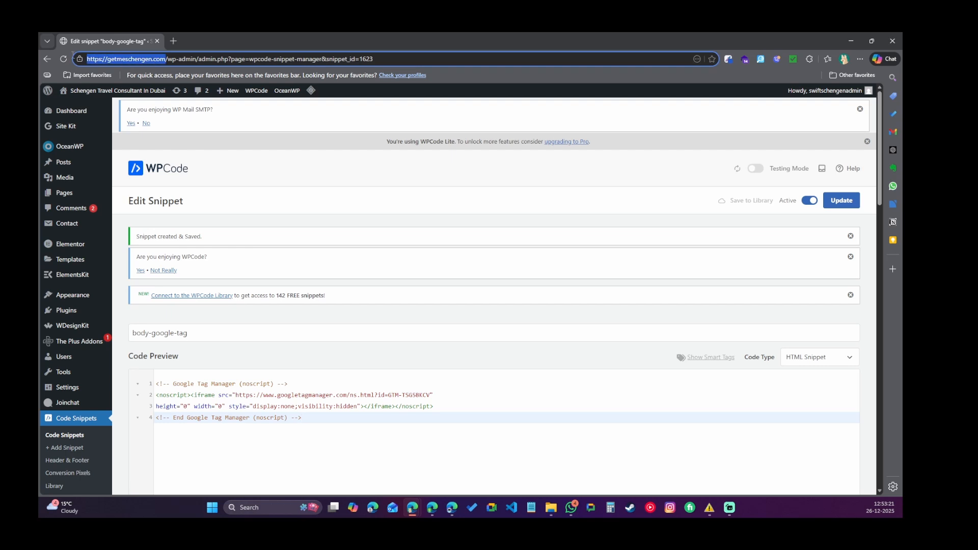
click(852, 40)
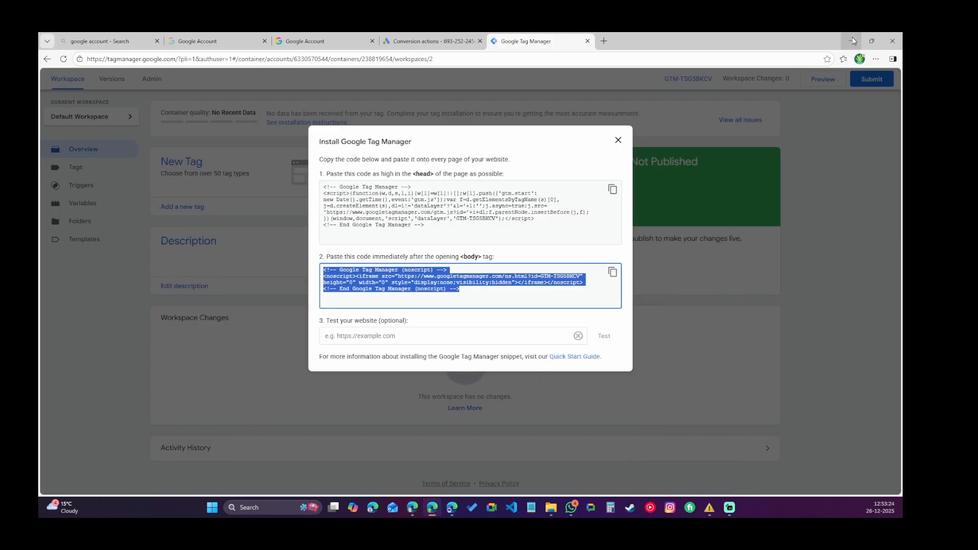
click(397, 337)
key(ctrl+v)
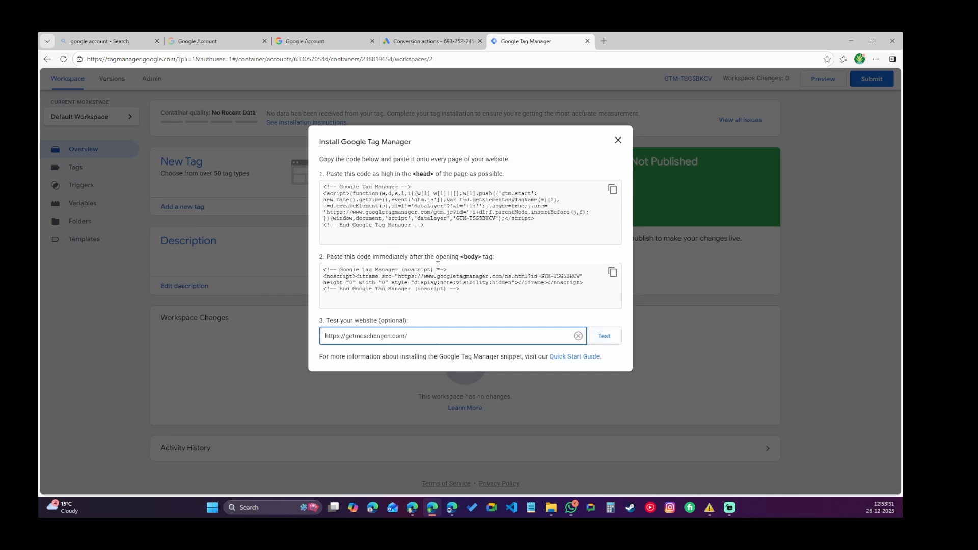
click(604, 337)
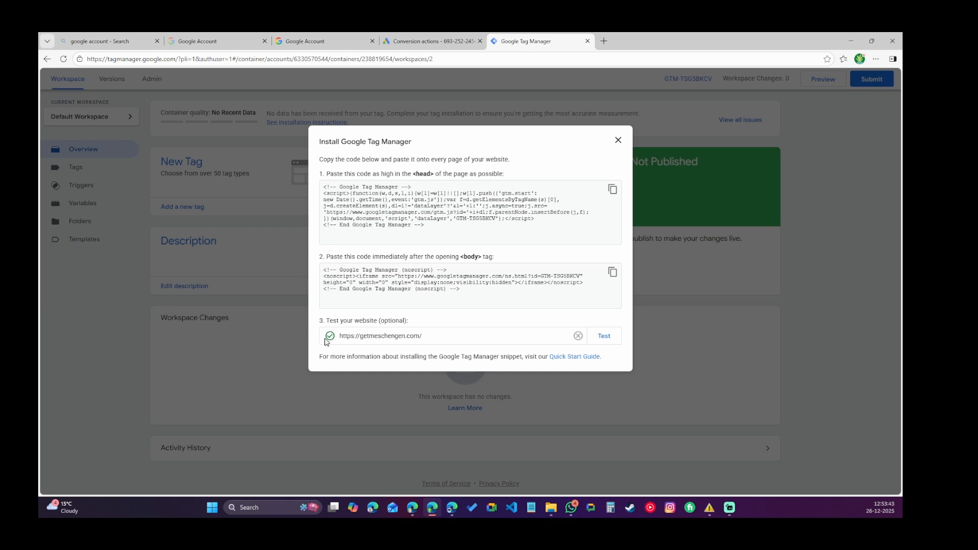
click(618, 140)
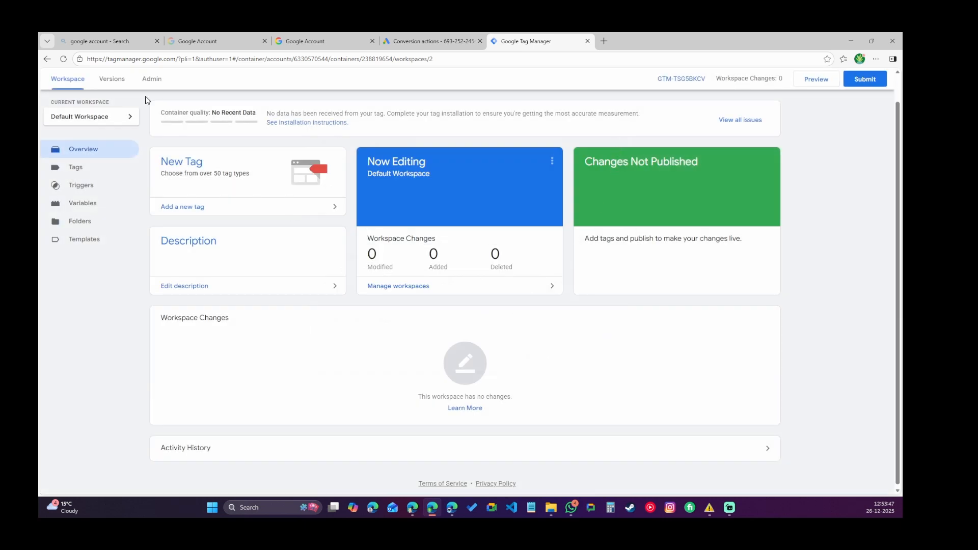
click(63, 65)
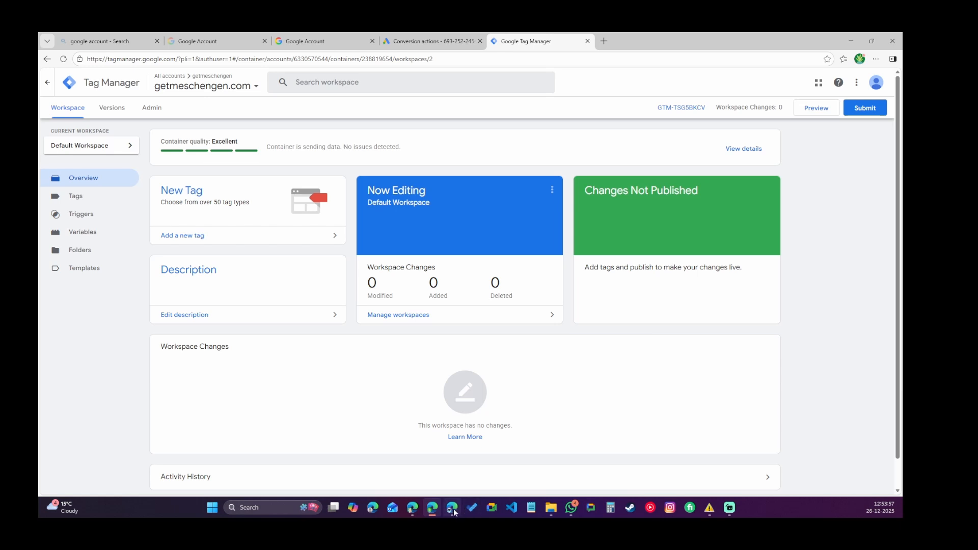
- Switch to the WordPress window and open the live getmeschengen.com homepage in a new tab
mouse_move(412, 512)
click(461, 458)
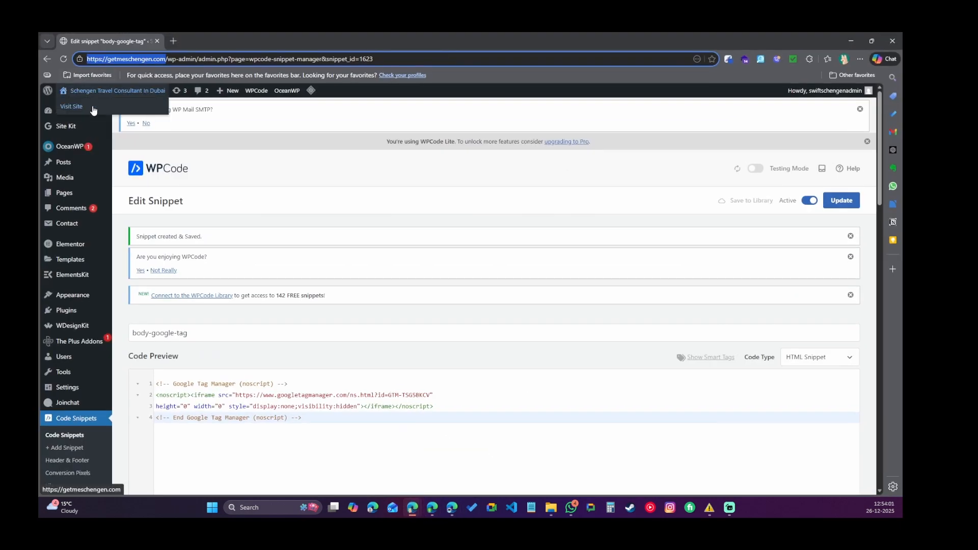
middle_click(94, 105)
click(206, 40)
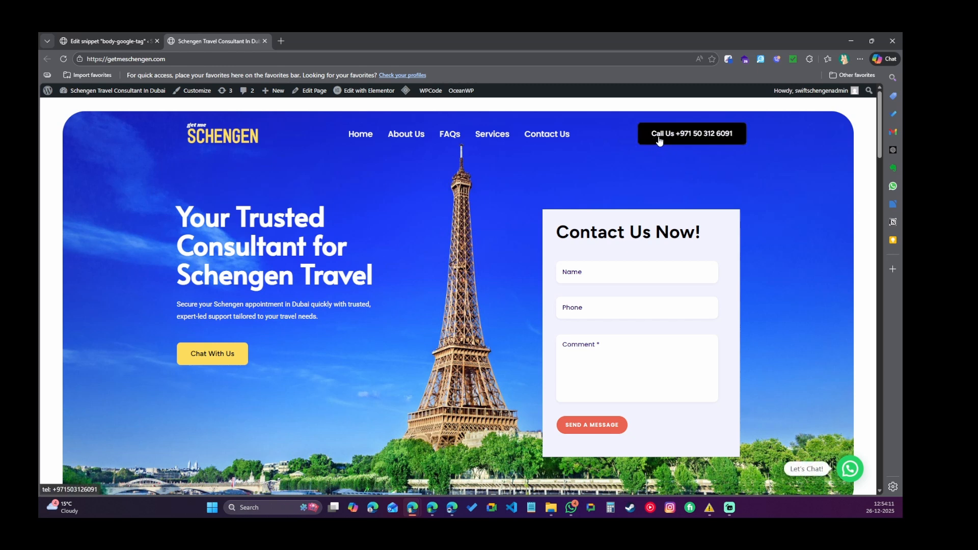
- Try the homepage's Chat With Us and Call Us buttons, declining to open the calling app, and return to the homepage
click(224, 357)
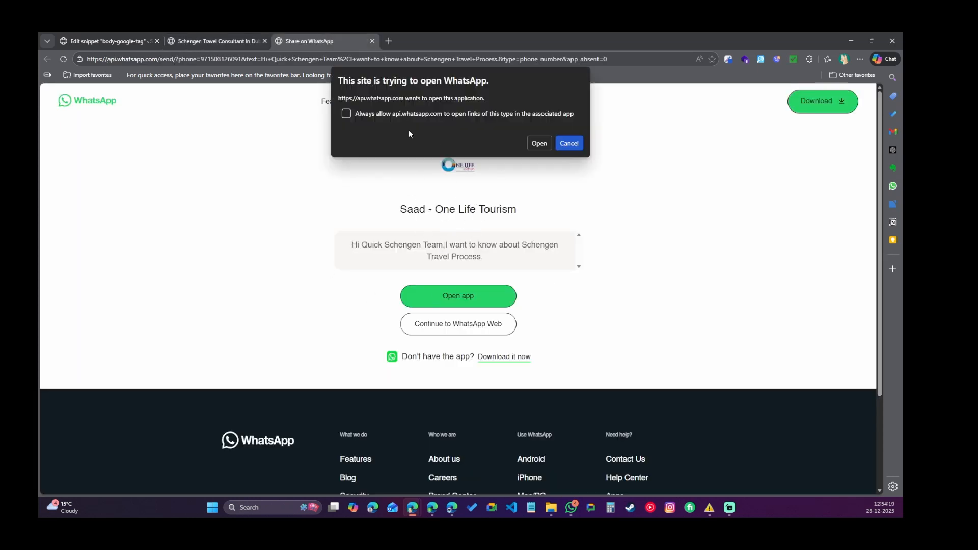
click(263, 35)
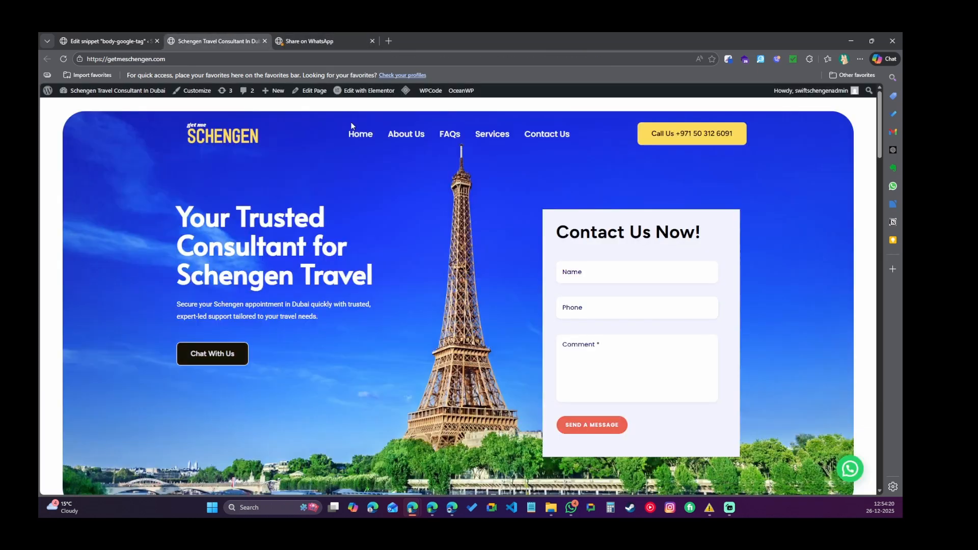
click(707, 134)
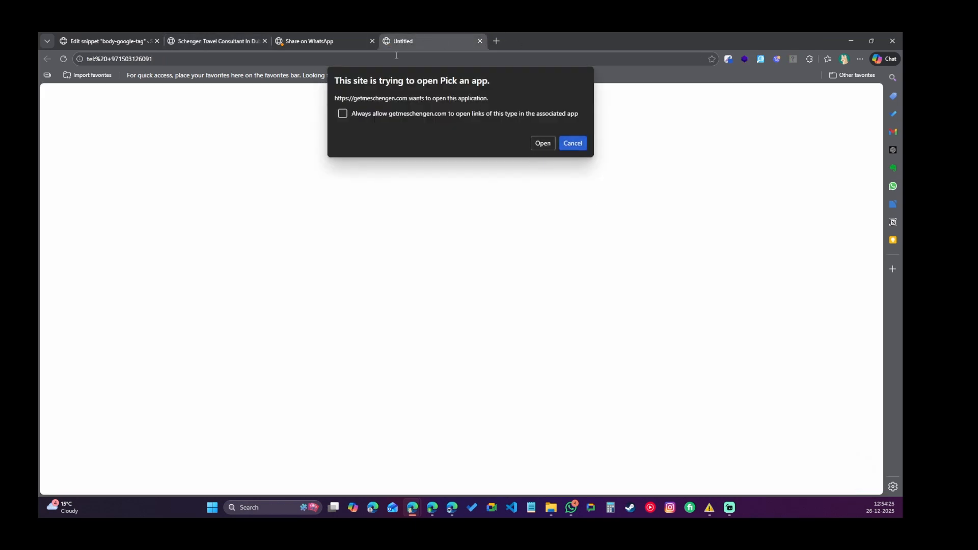
click(573, 143)
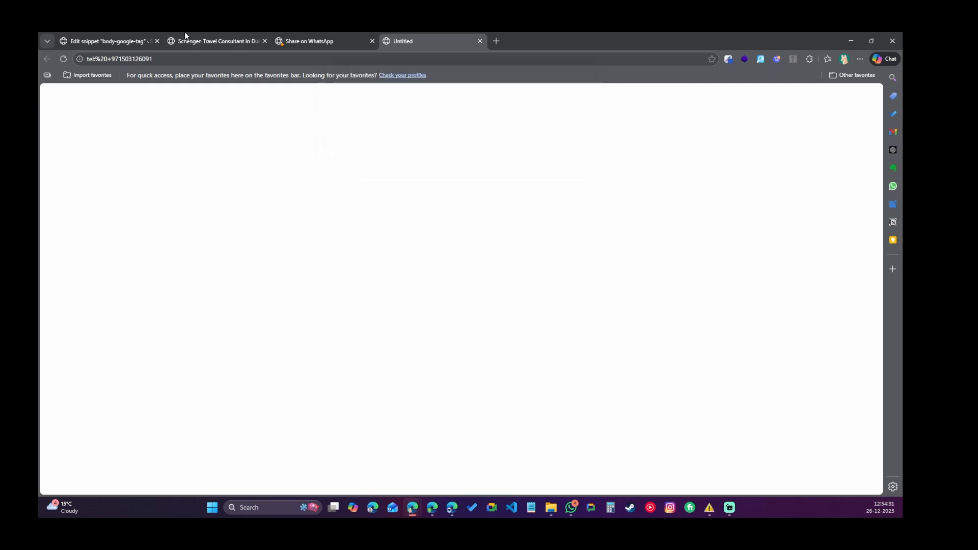
click(184, 34)
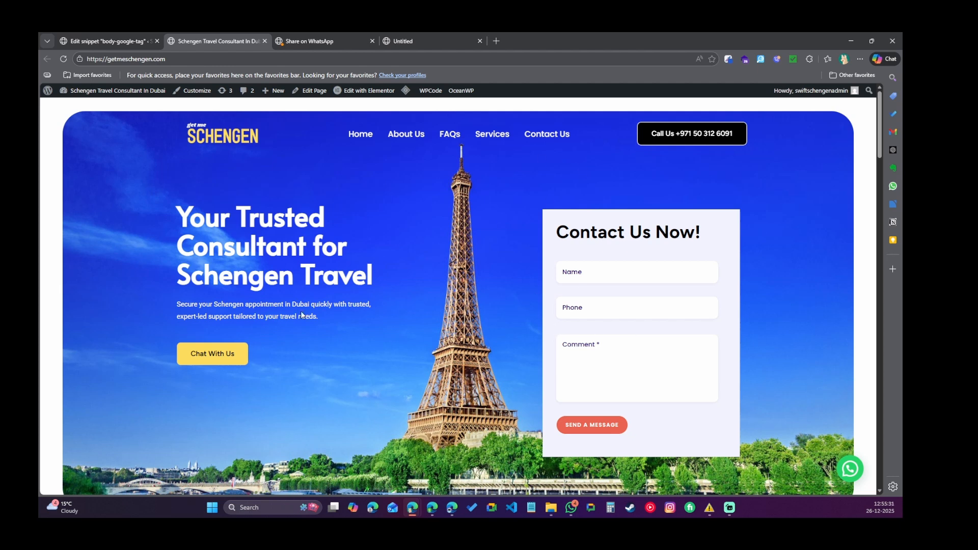
scroll(561, 339, down, 4)
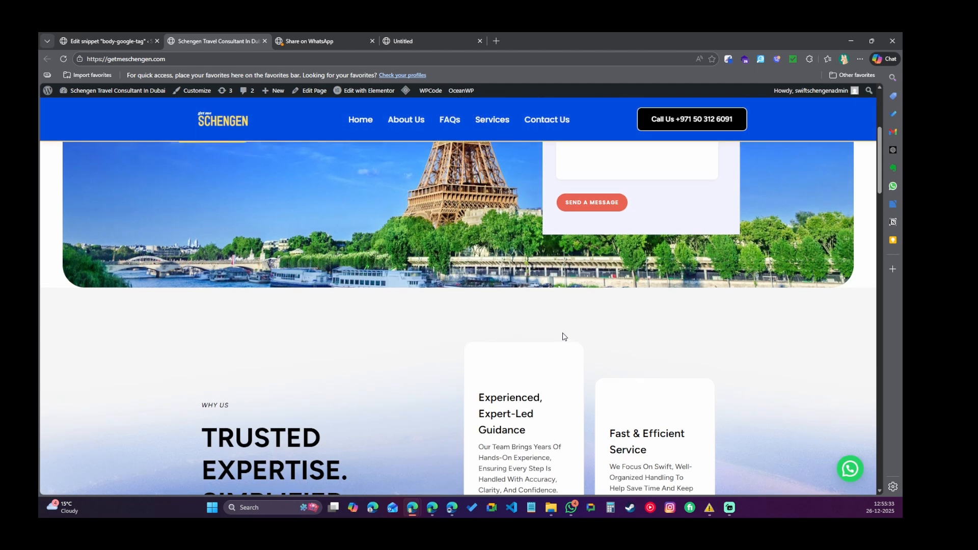
- Examine the live homepage from hero to FAQs for every Chat With Us, Call Us and WhatsApp contact element
scroll(561, 336, up, 4)
scroll(566, 334, down, 2)
scroll(573, 323, down, 8)
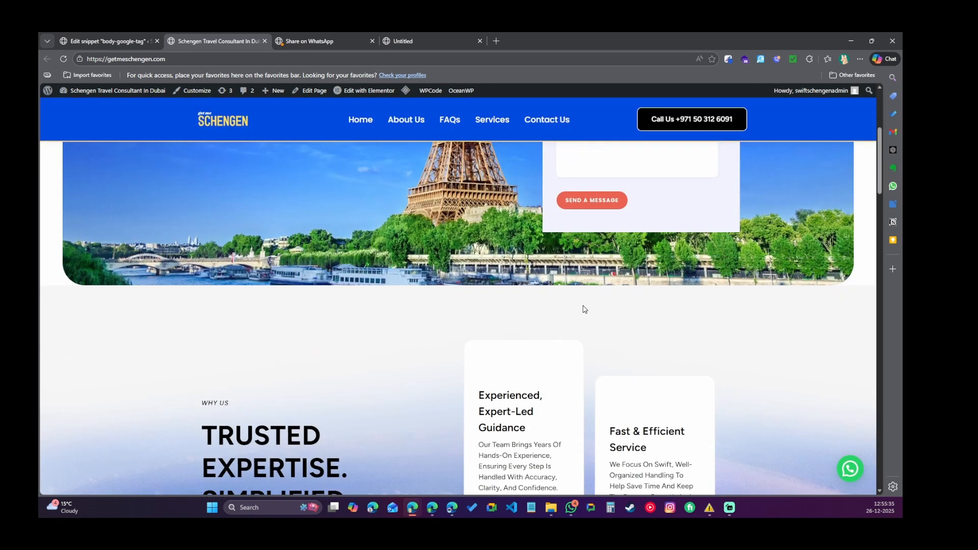
scroll(585, 314, down, 2)
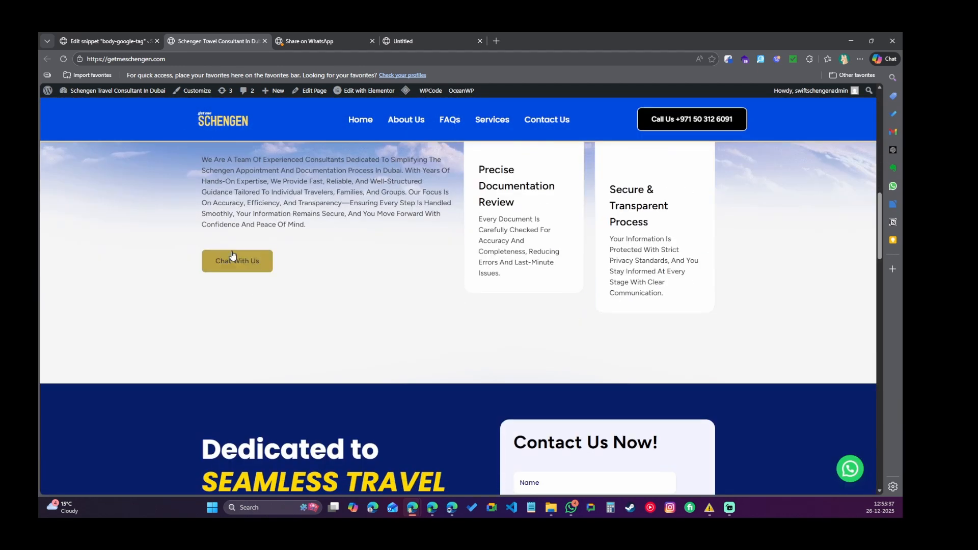
scroll(420, 259, down, 6)
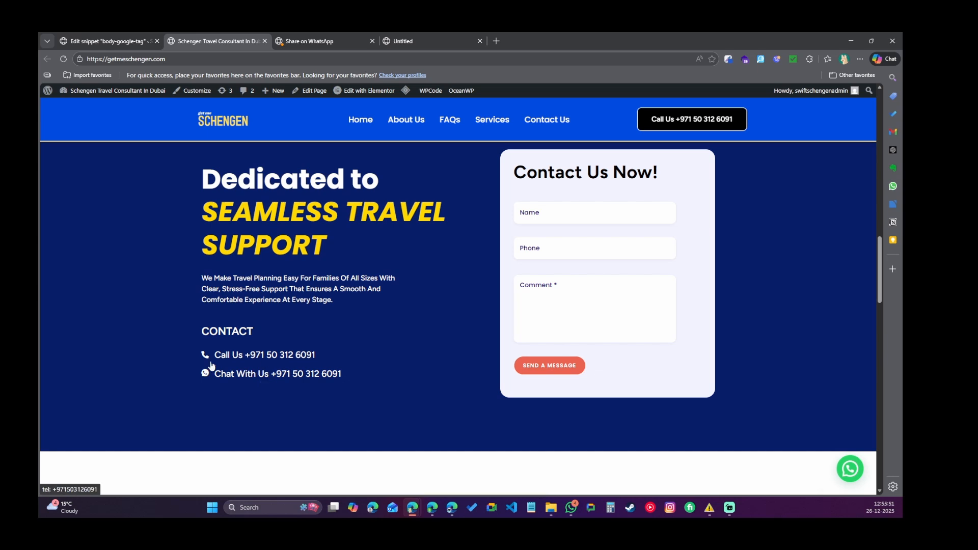
scroll(466, 377, down, 15)
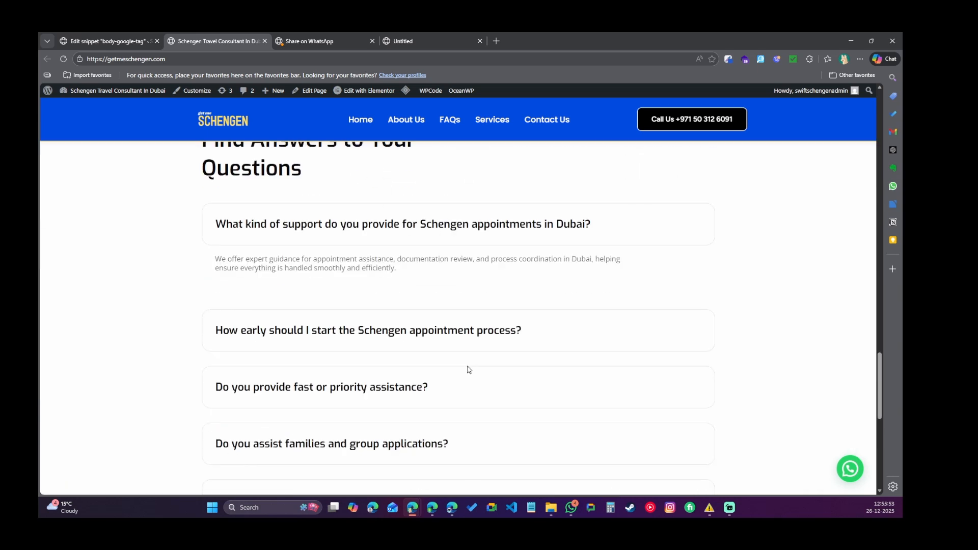
scroll(467, 371, down, 5)
scroll(482, 387, up, 10)
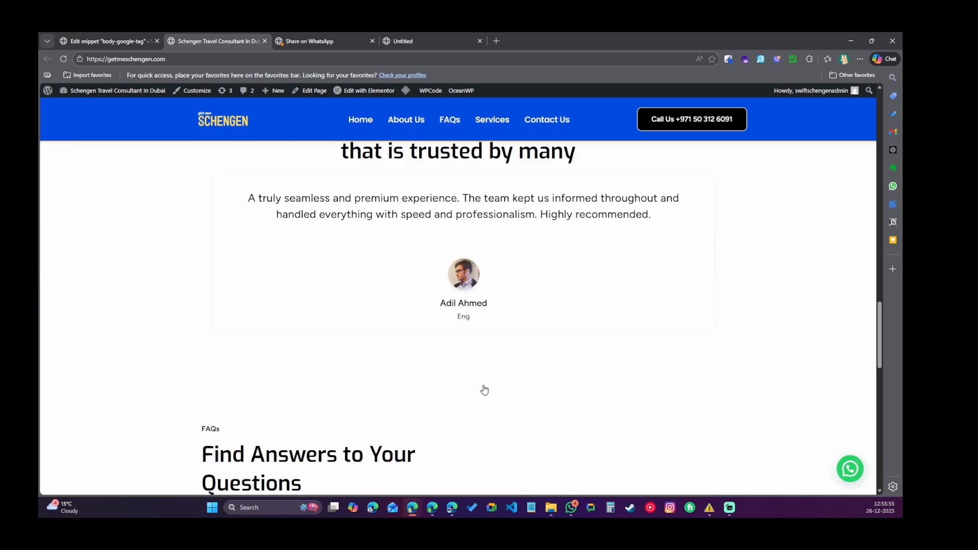
scroll(484, 391, up, 20)
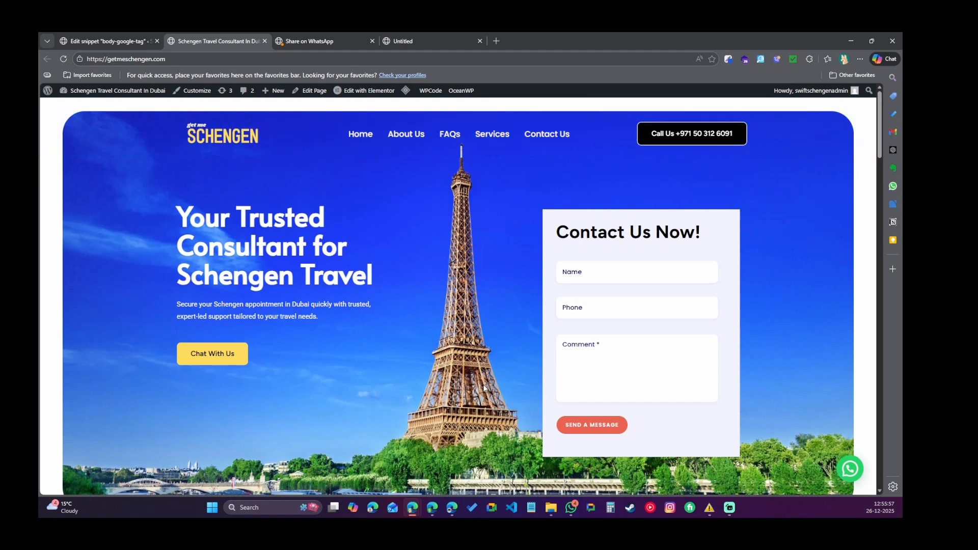
click(108, 35)
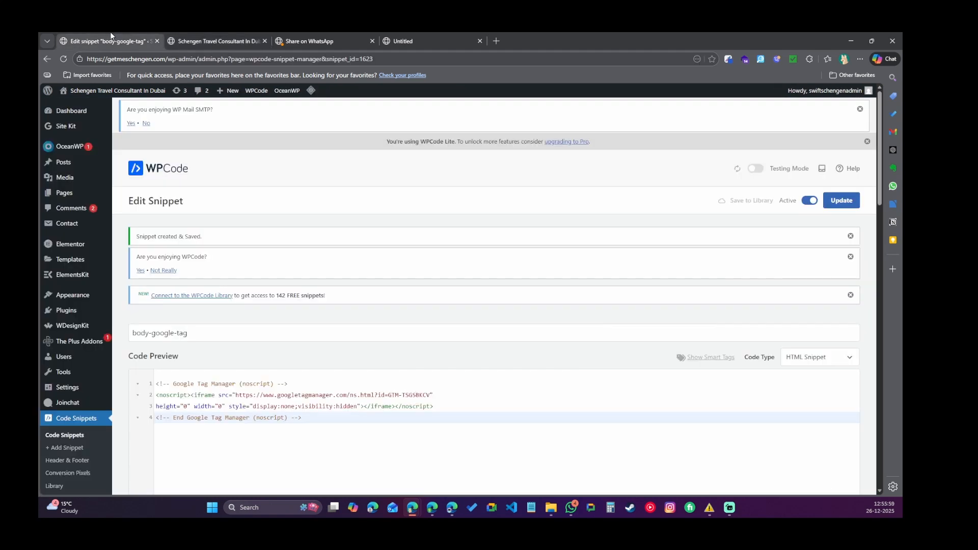
click(221, 34)
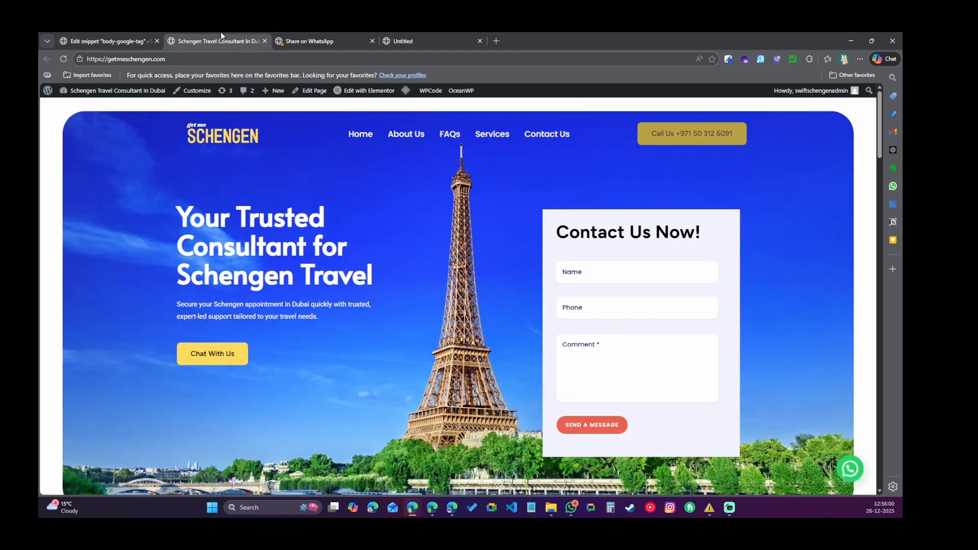
- Switch to the Tag Manager window and enable the built-in variables Click Element, Click Classes, Click ID, Click Target, Click URL and Click Text
click(858, 48)
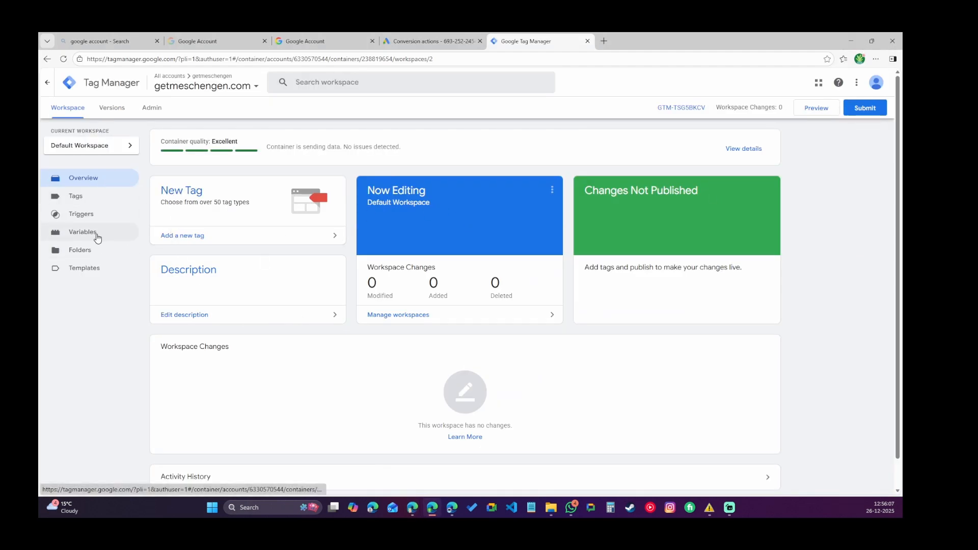
click(83, 233)
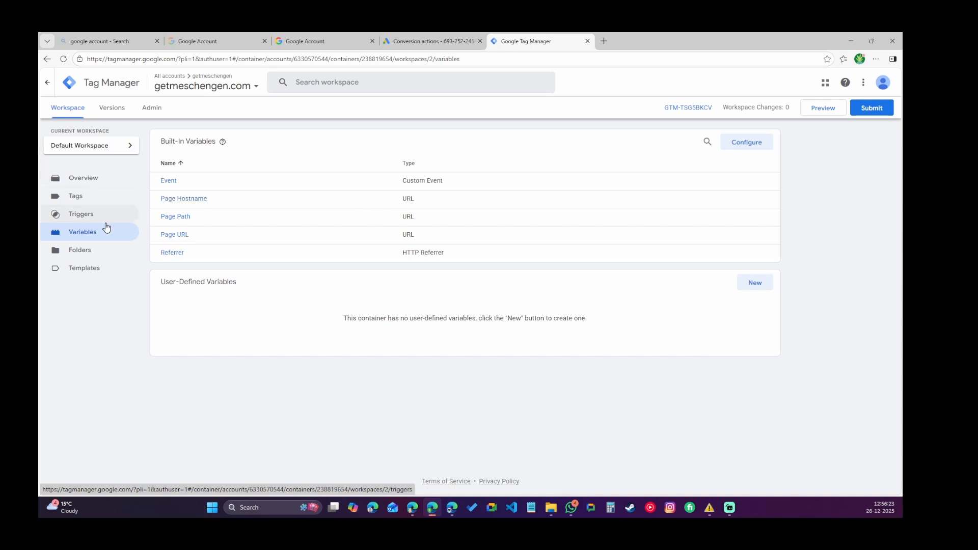
click(752, 147)
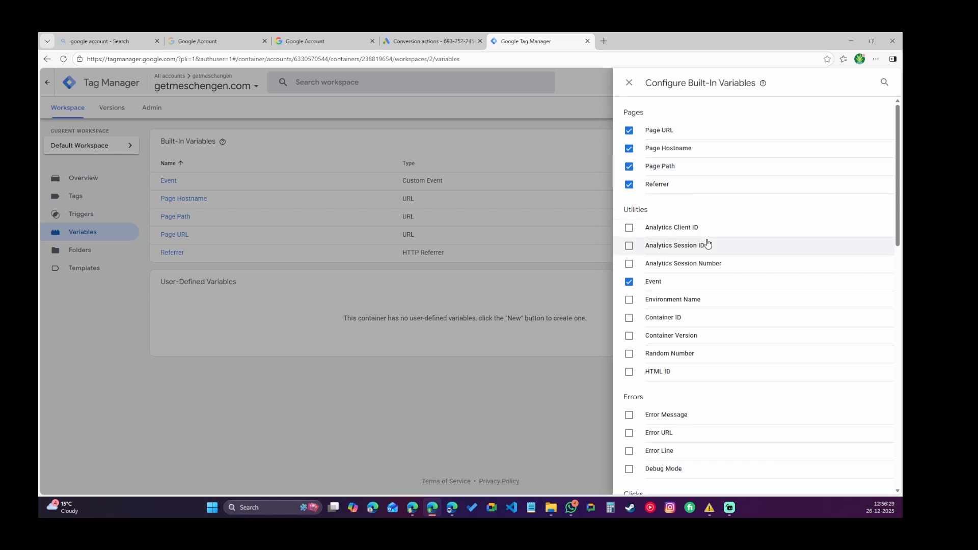
scroll(739, 241, down, 2)
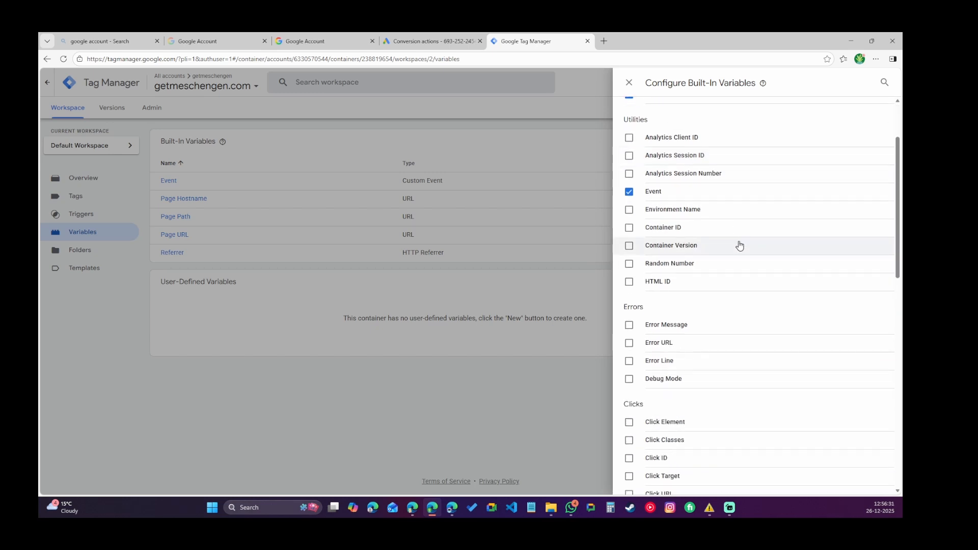
scroll(740, 246, down, 5)
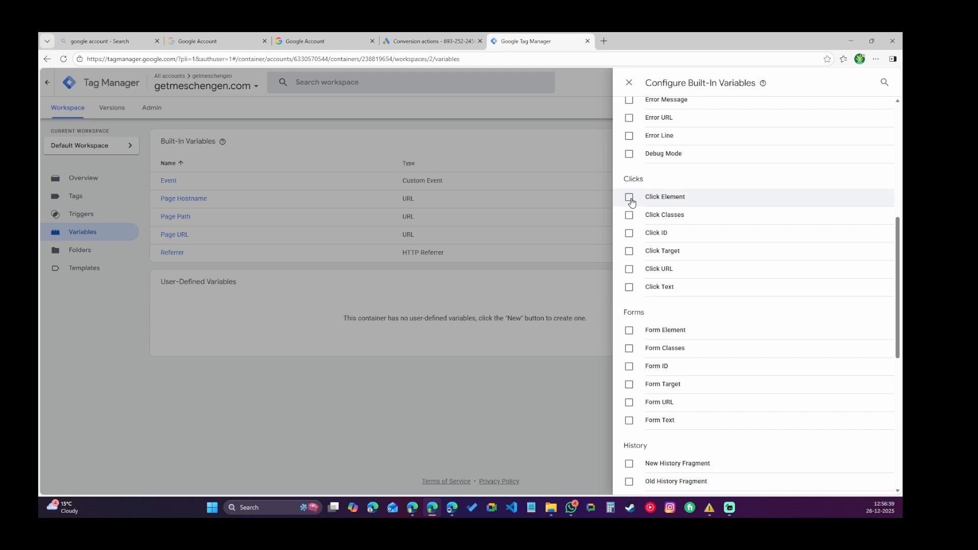
click(631, 199)
click(630, 217)
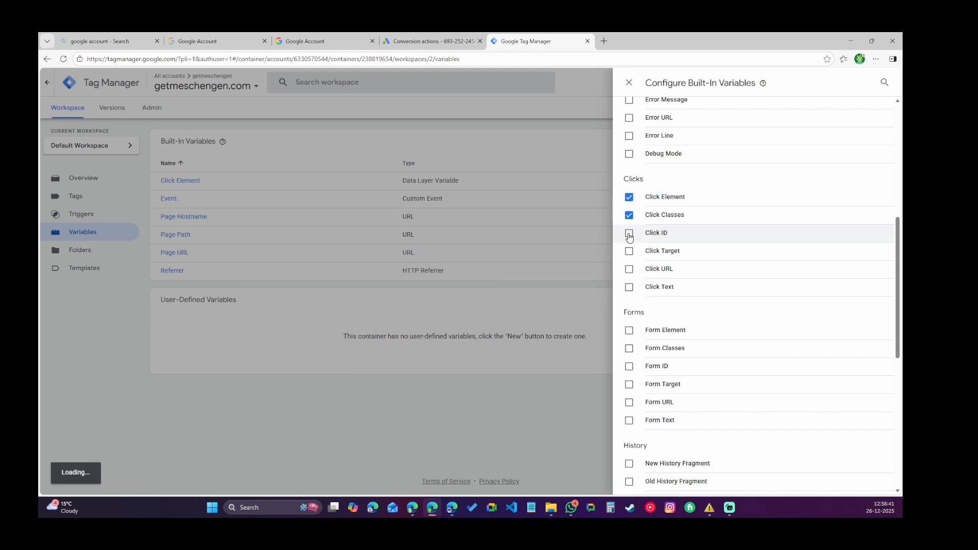
click(629, 233)
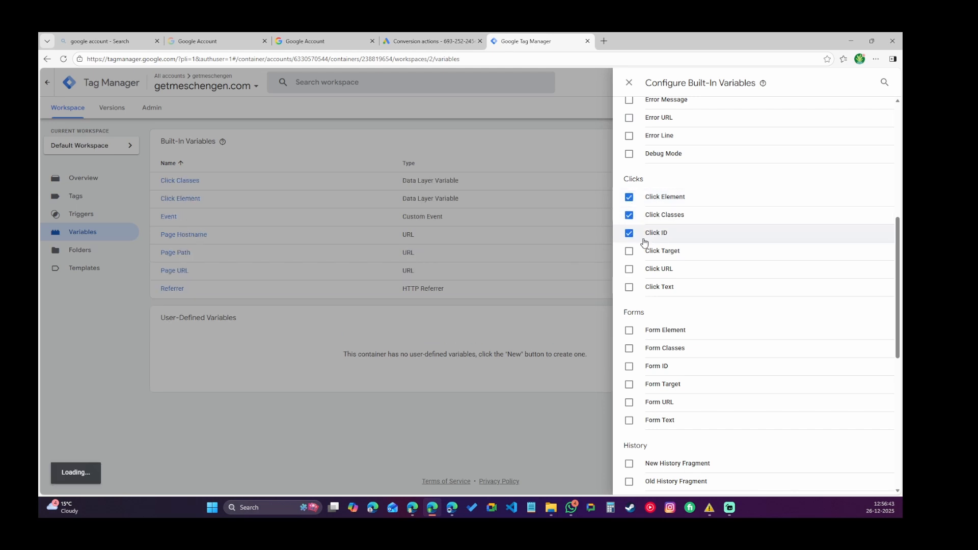
click(629, 251)
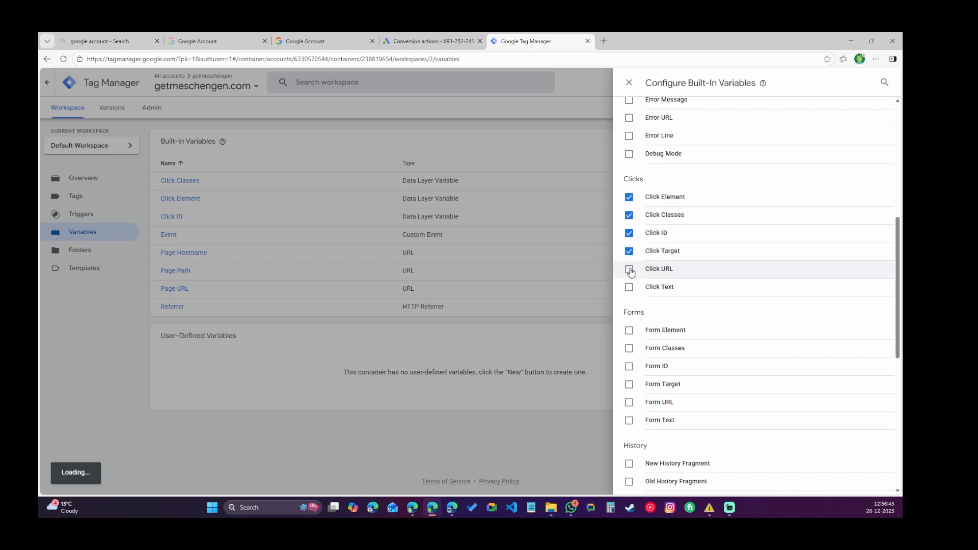
click(630, 270)
click(630, 287)
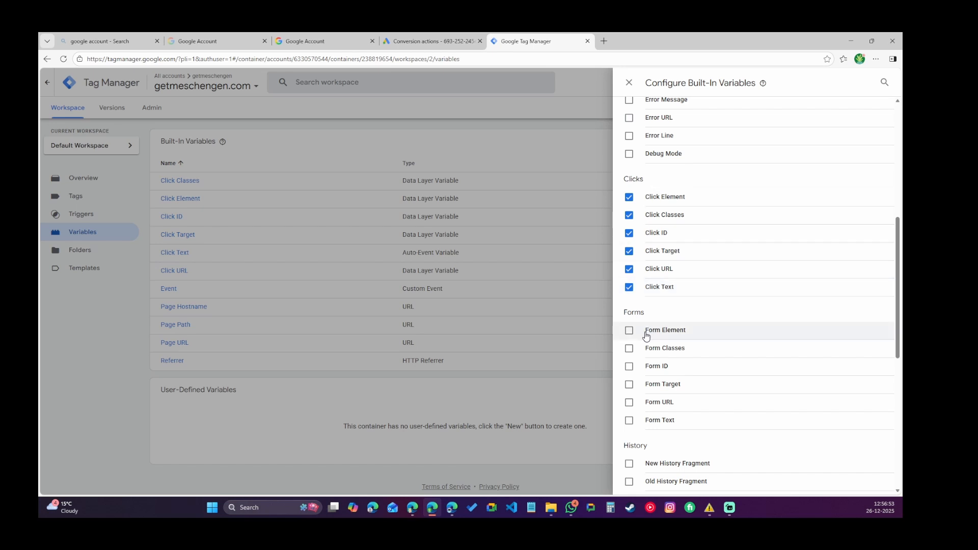
click(629, 83)
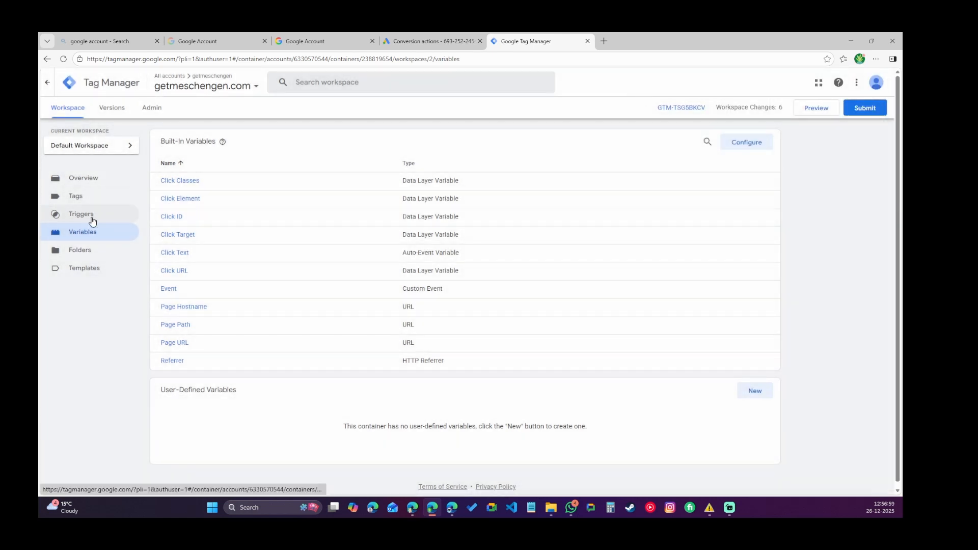
- Create a new trigger named "chat" with the trigger type Click - All Elements
click(93, 222)
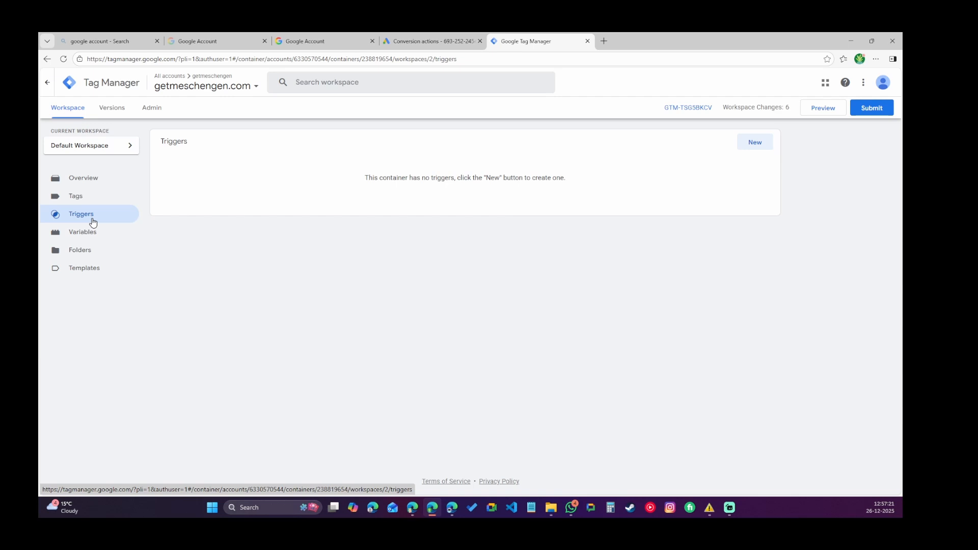
click(753, 146)
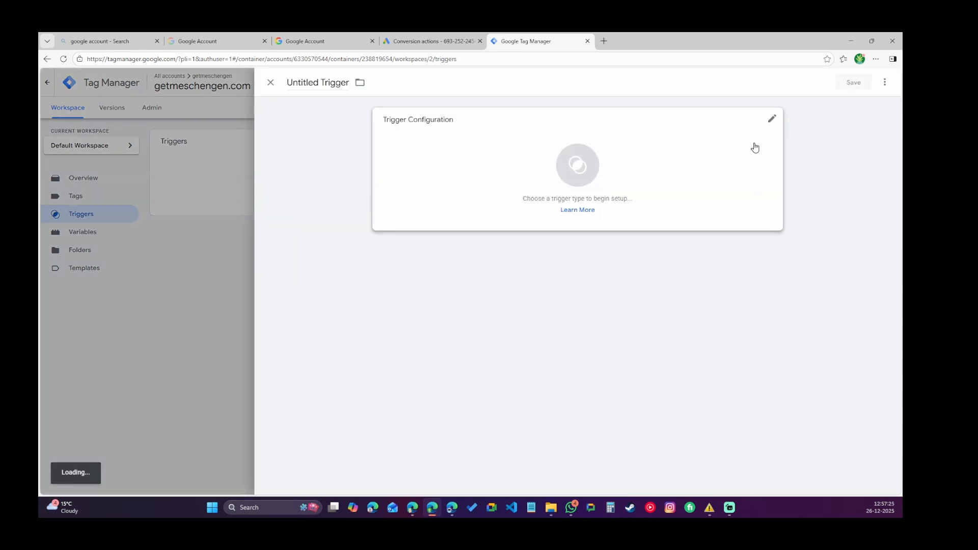
click(300, 82)
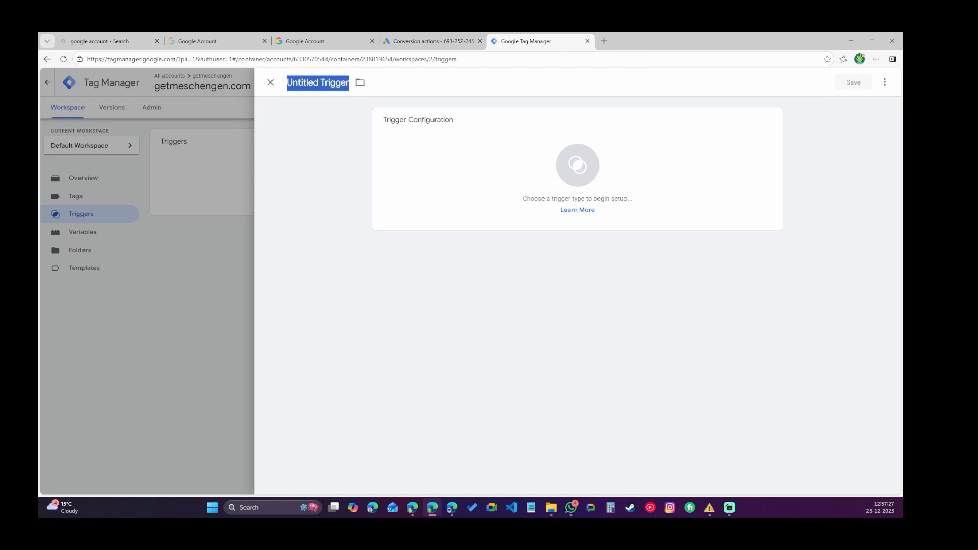
text(chat)
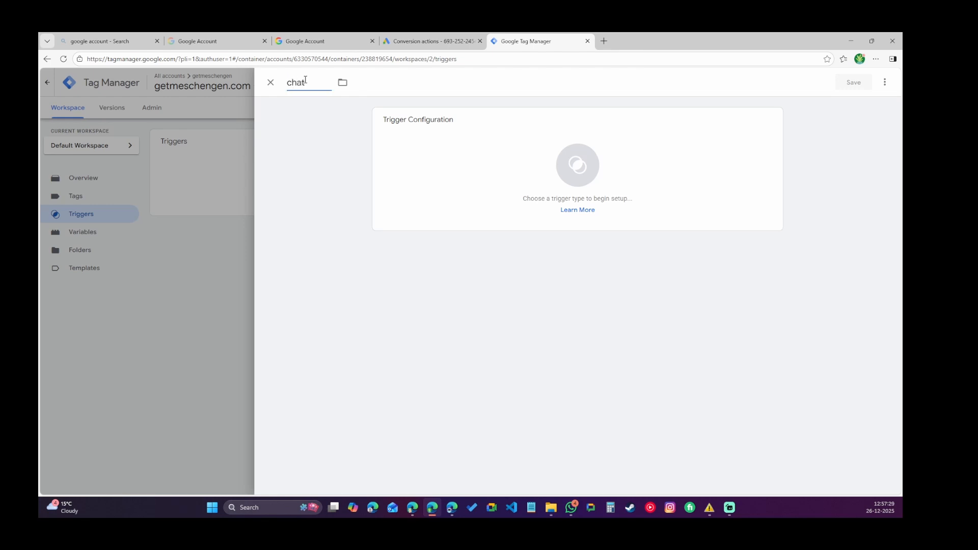
click(770, 125)
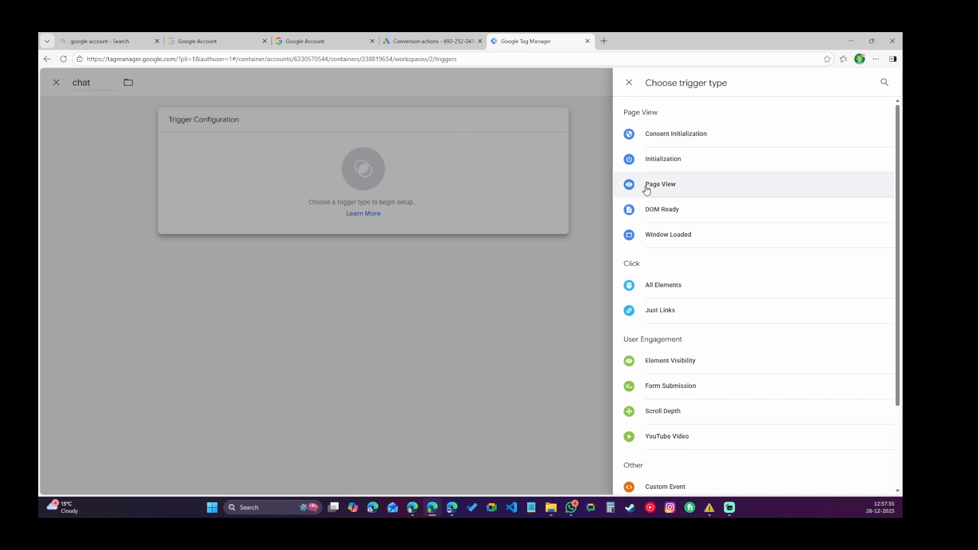
click(668, 294)
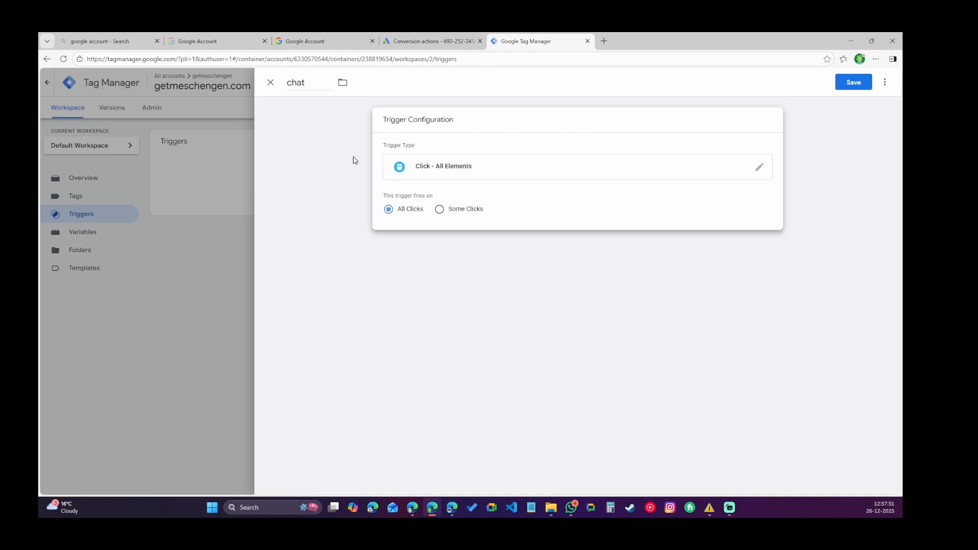
- Limit the chat trigger to Some Clicks where Click Text contains "Chat With Us"
click(439, 210)
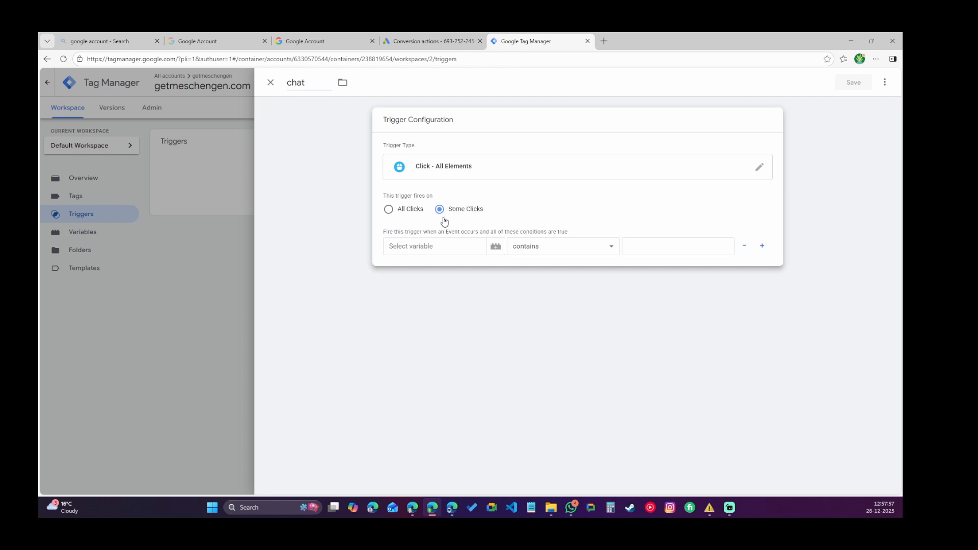
click(429, 246)
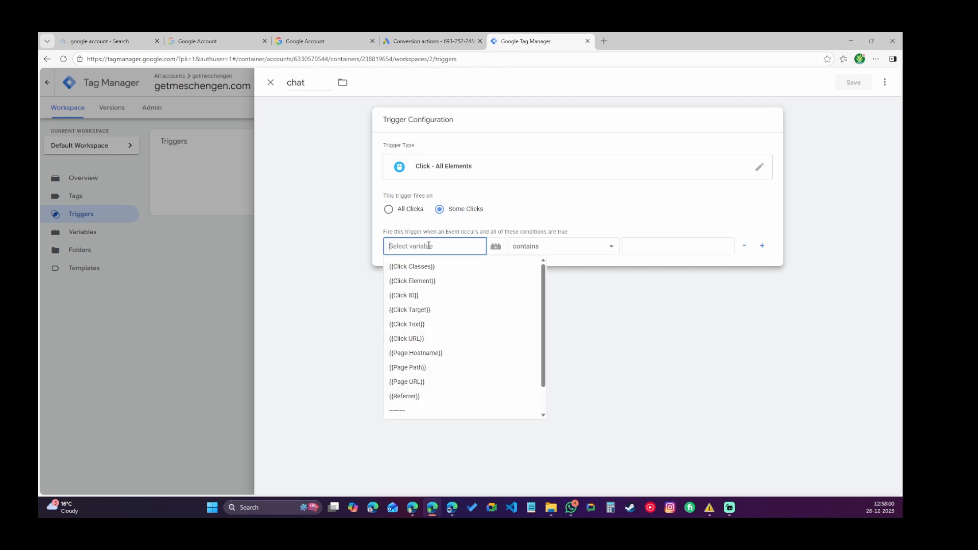
click(410, 327)
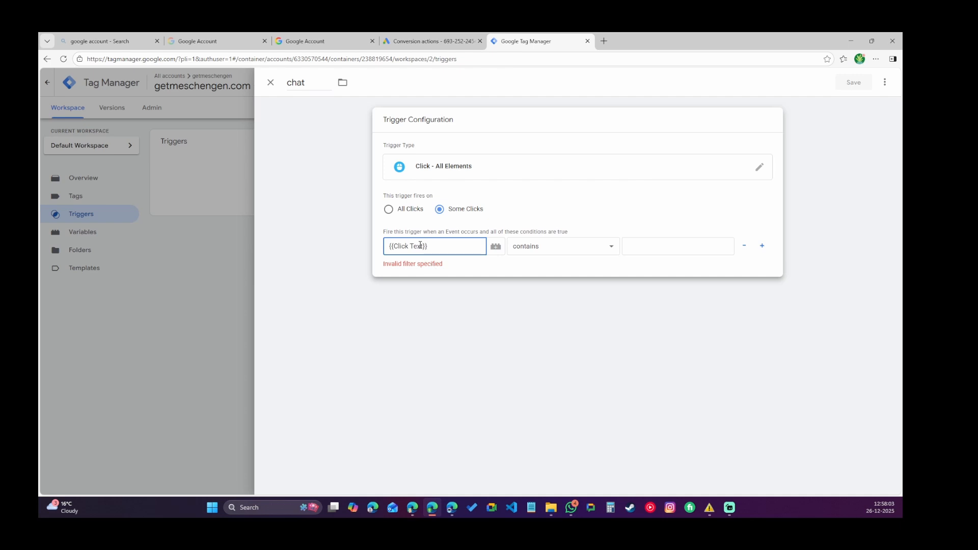
click(675, 244)
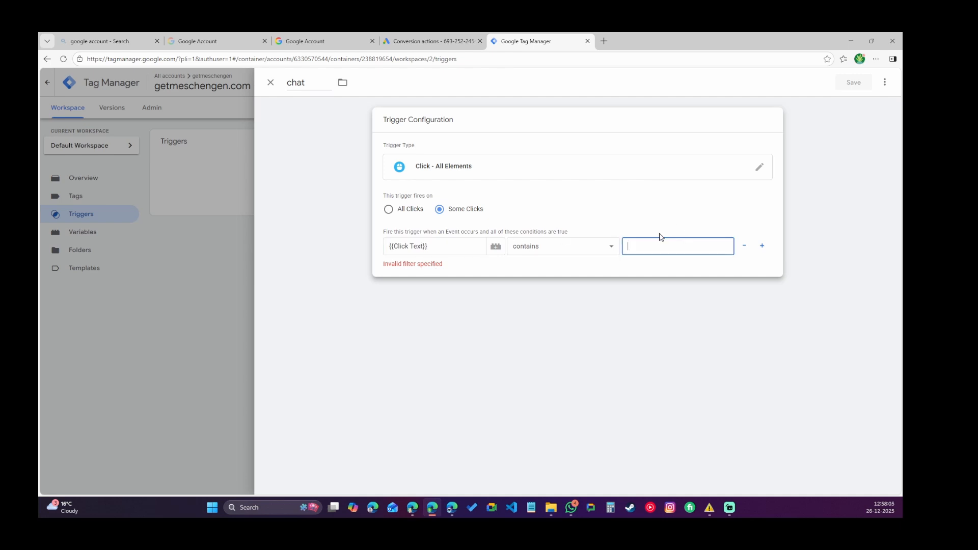
text(Chat With Us)
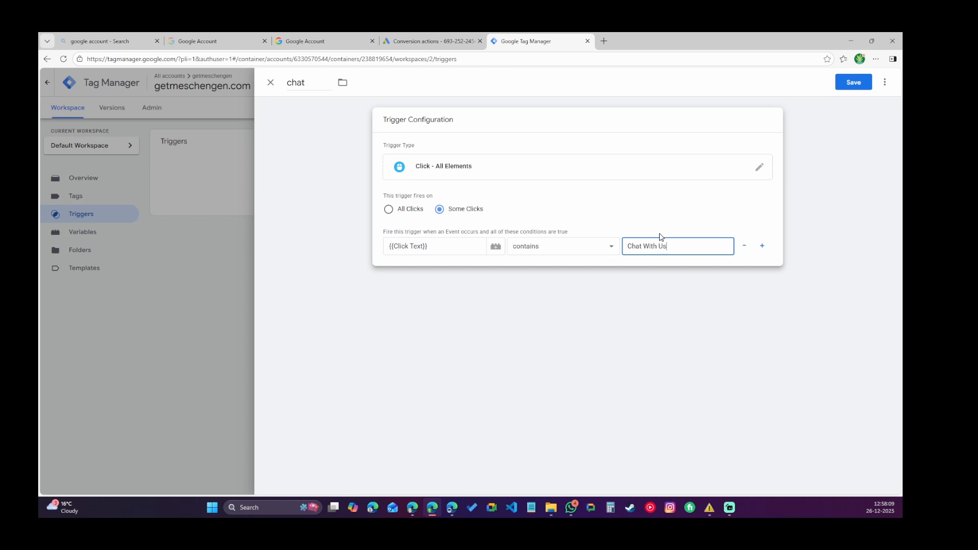
- Check the Chat With Us button's wording on the live homepage, then return to Tag Manager and save the chat trigger
click(412, 508)
click(494, 476)
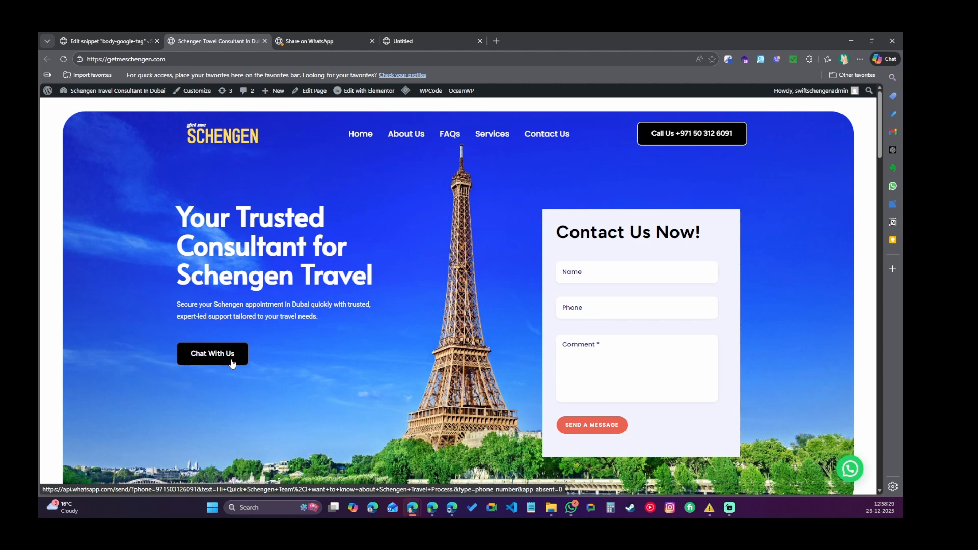
click(94, 41)
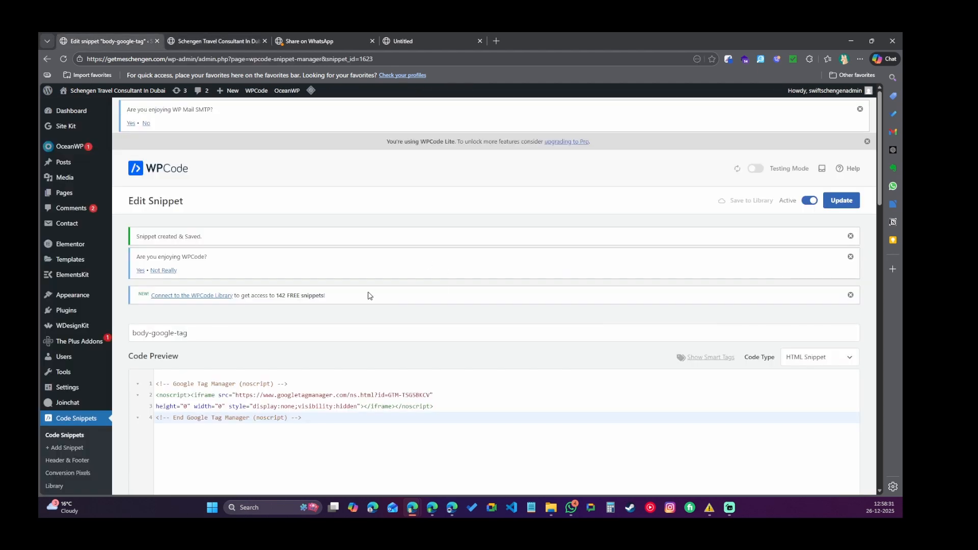
click(205, 37)
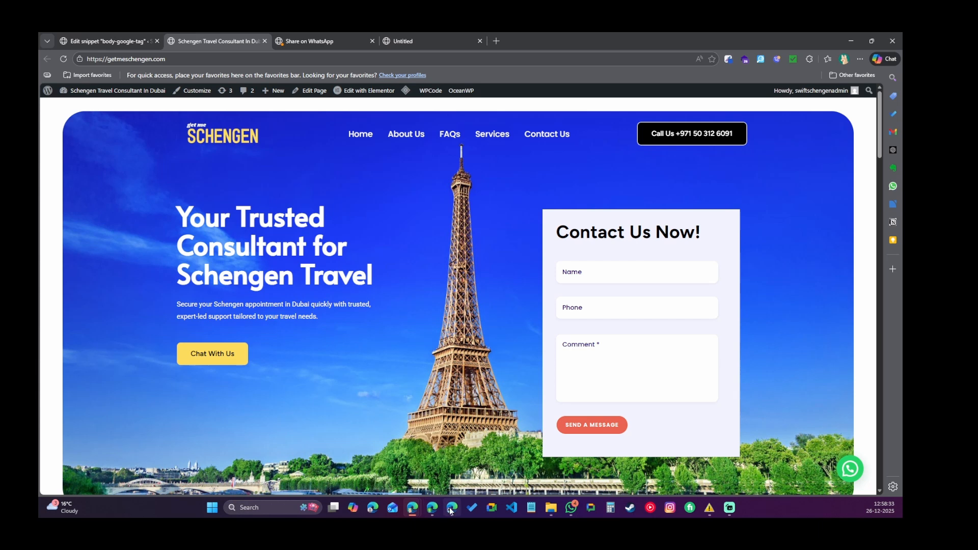
click(433, 507)
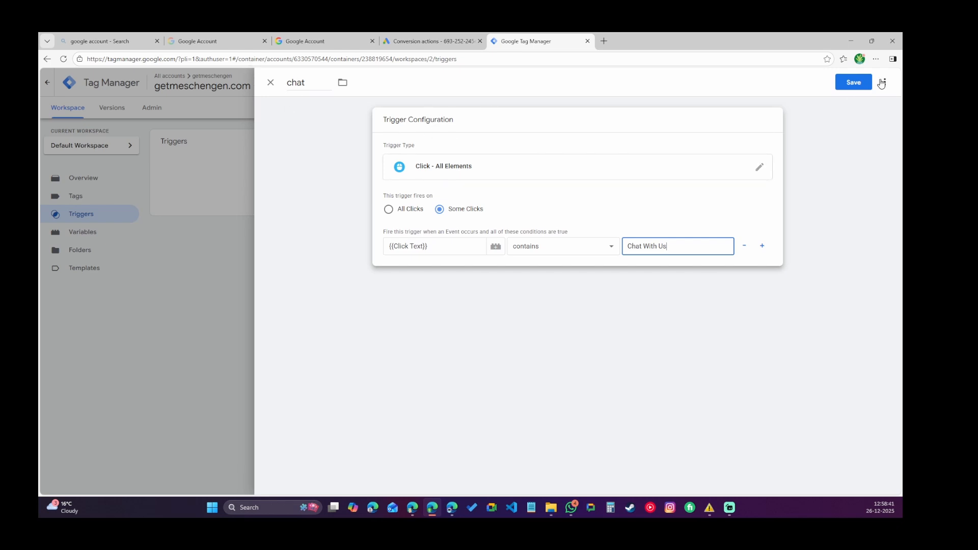
click(858, 82)
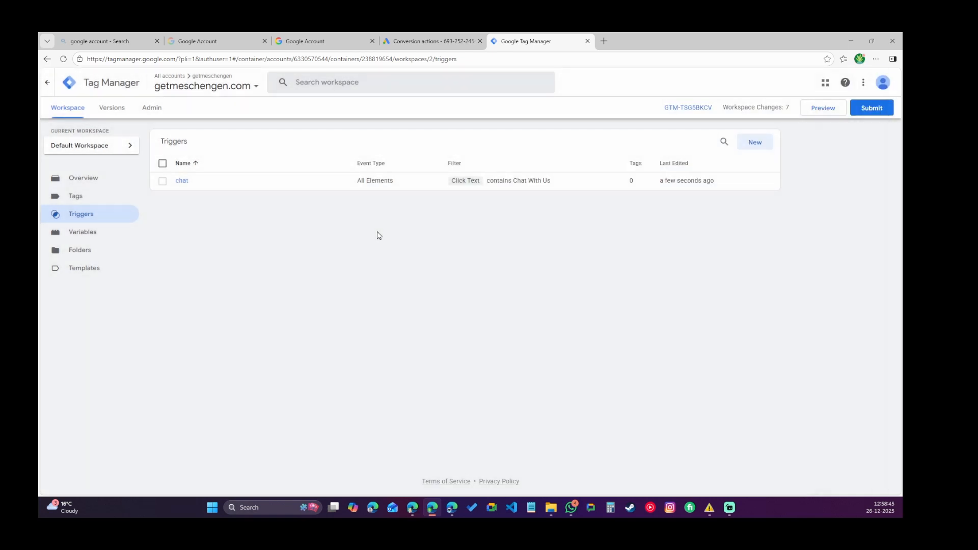
click(758, 146)
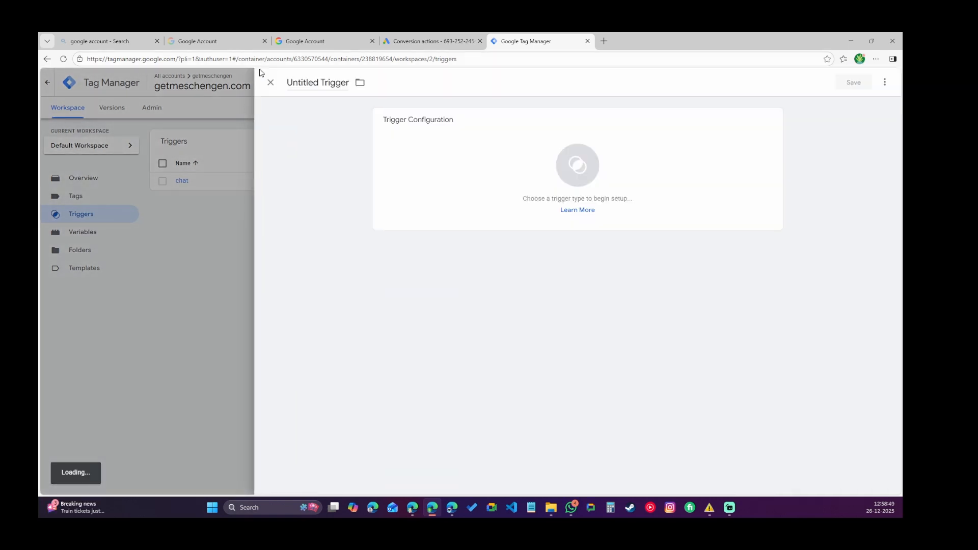
click(302, 85)
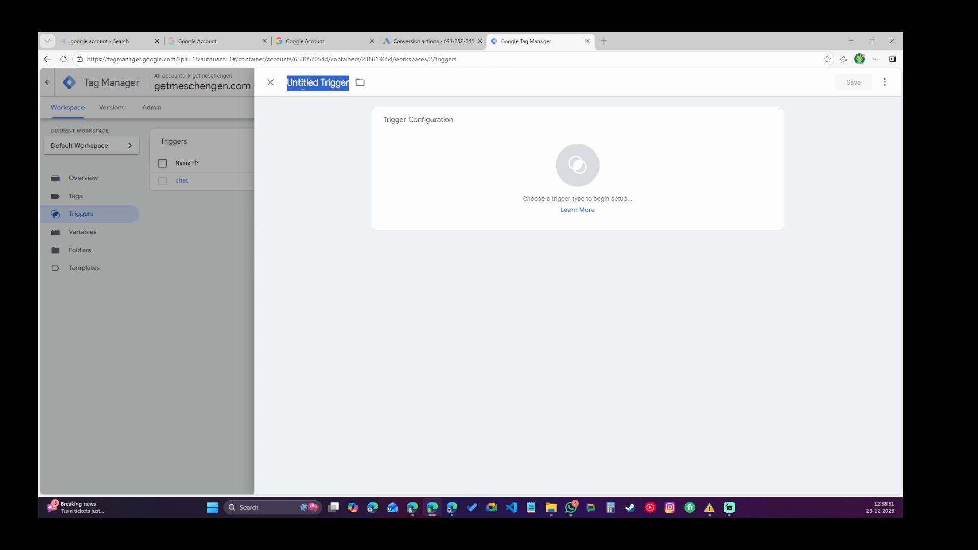
text(Call)
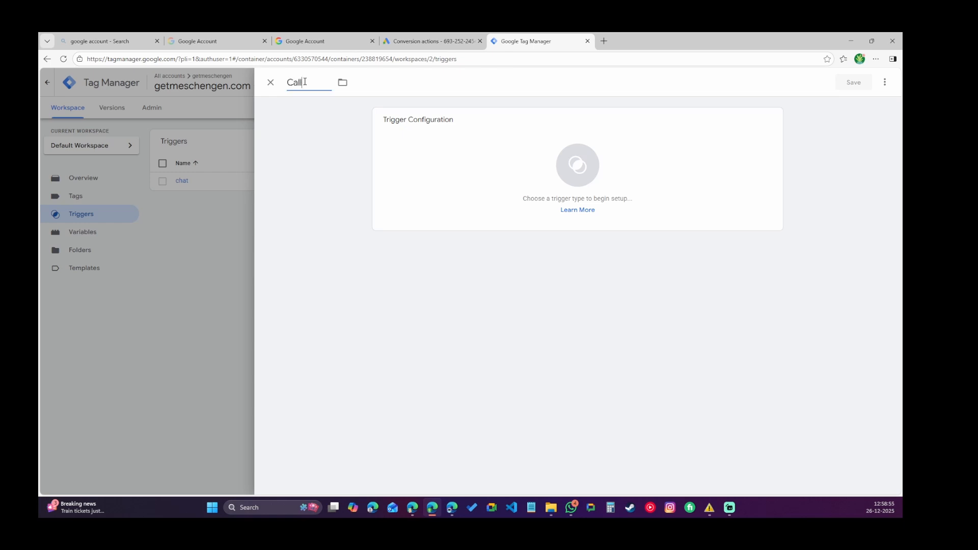
click(270, 82)
click(544, 194)
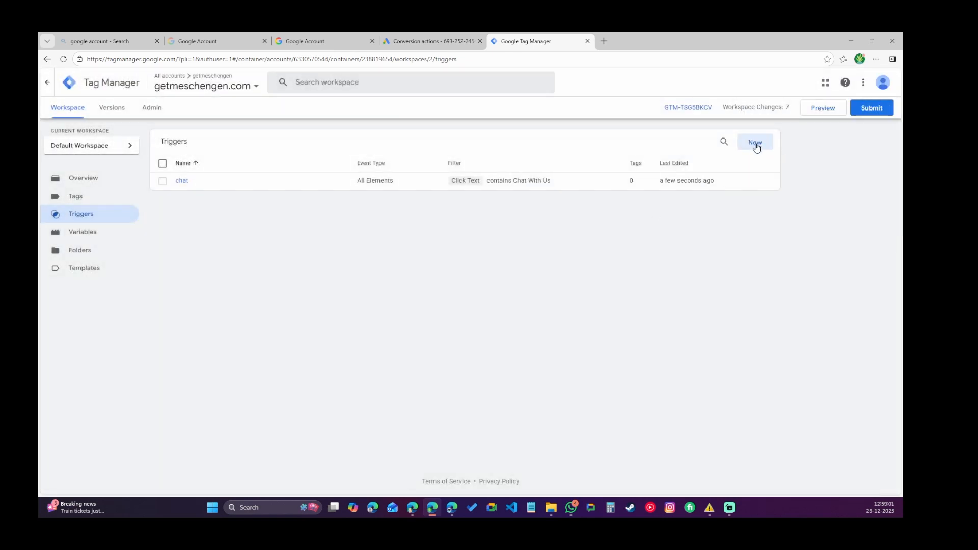
- Create a new trigger named "call" with the trigger type Click - All Elements
click(757, 145)
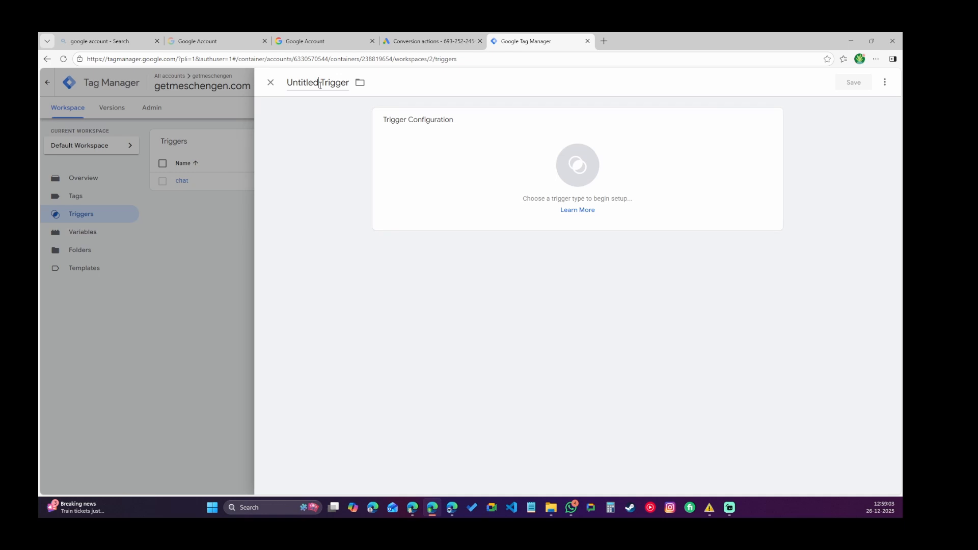
click(320, 84)
text(call)
click(685, 153)
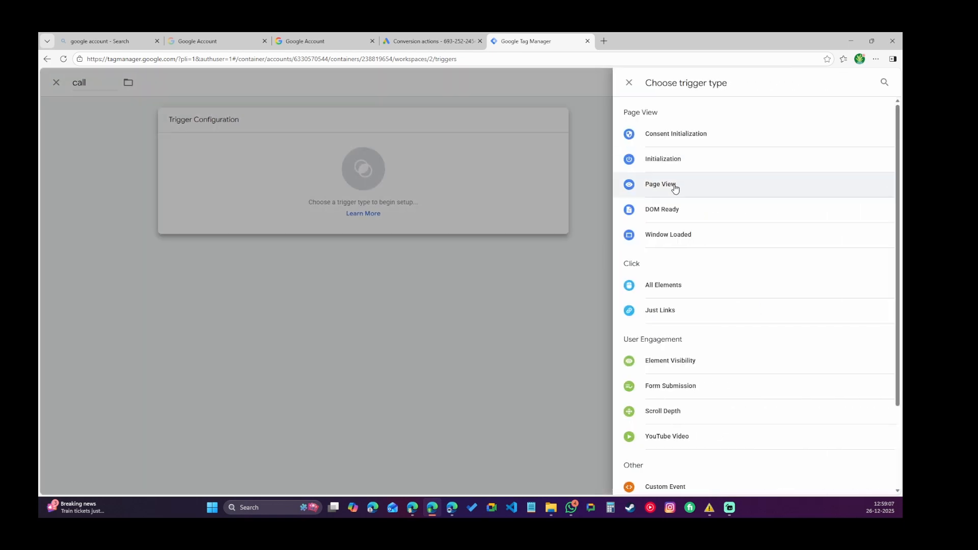
click(665, 289)
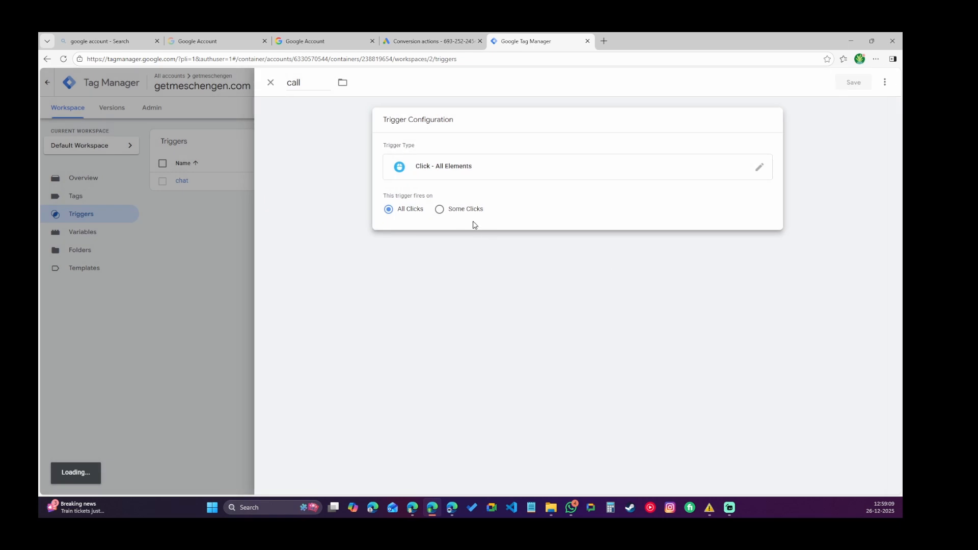
- Limit the call trigger to Some Clicks where Click Text contains "Call Us" and save it
click(456, 210)
click(433, 246)
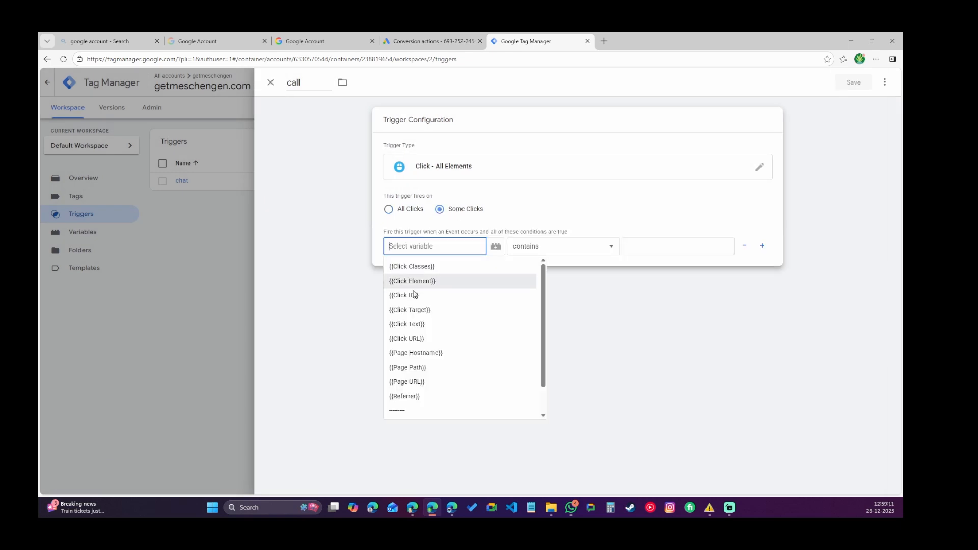
click(412, 323)
click(661, 245)
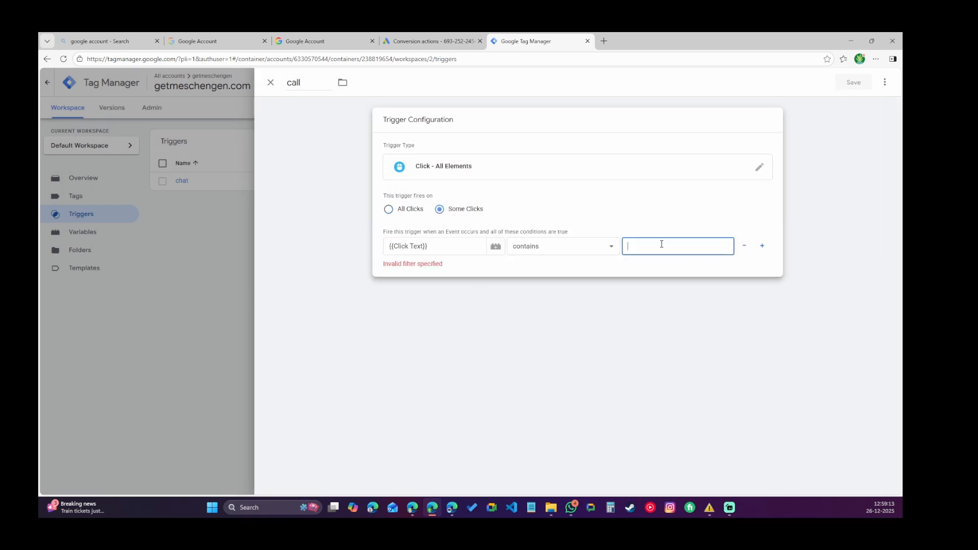
text(Call)
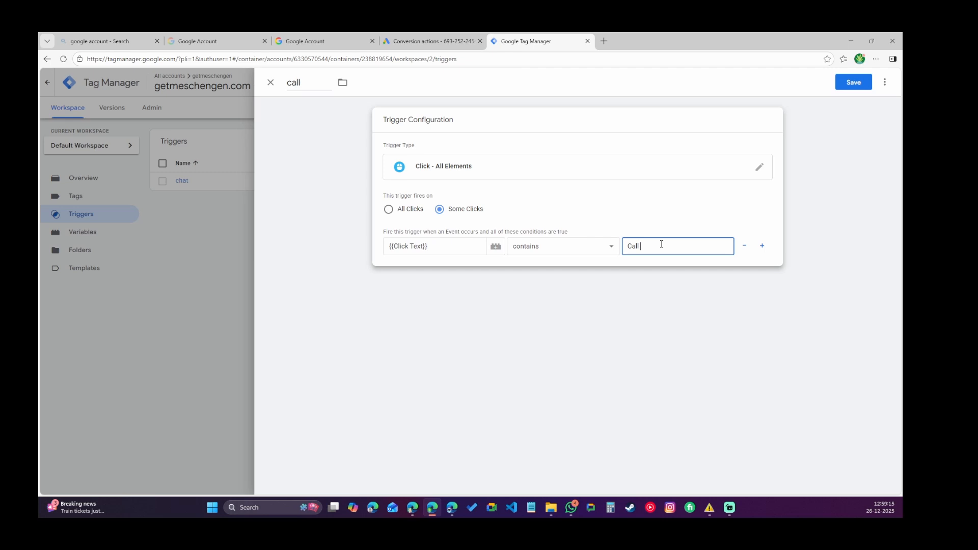
text( Us)
click(856, 83)
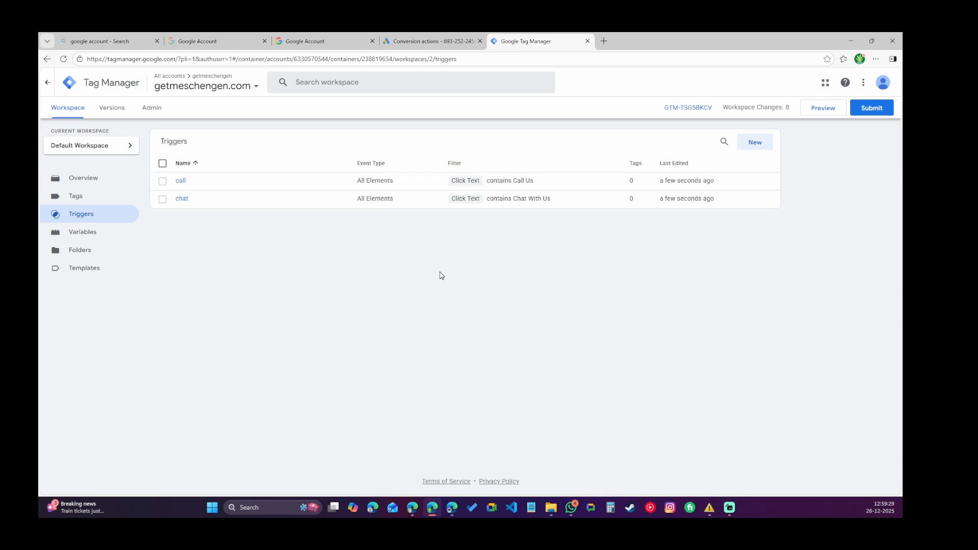
- Examine the contact form on the live homepage and the Contact options in the WordPress dashboard, and return to Tag Manager
mouse_move(413, 507)
click(478, 466)
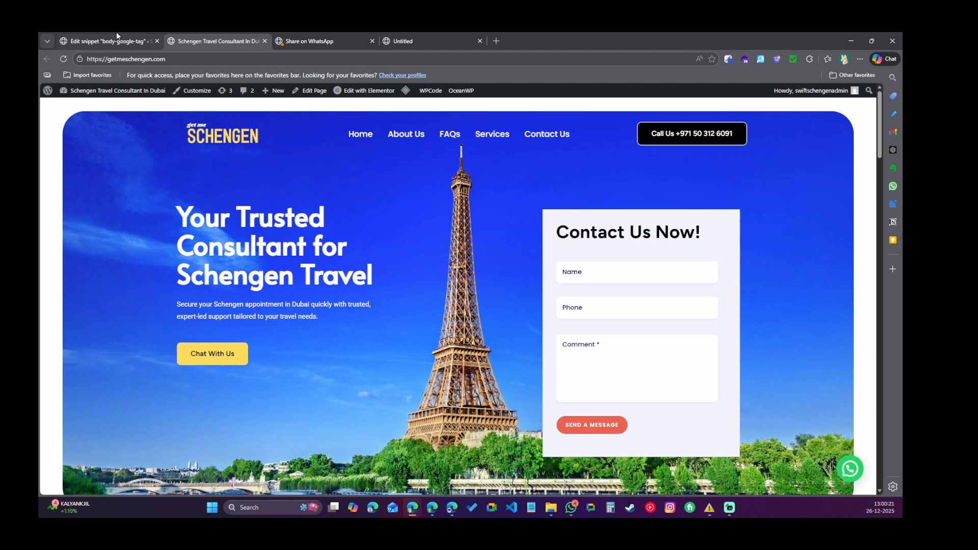
click(107, 40)
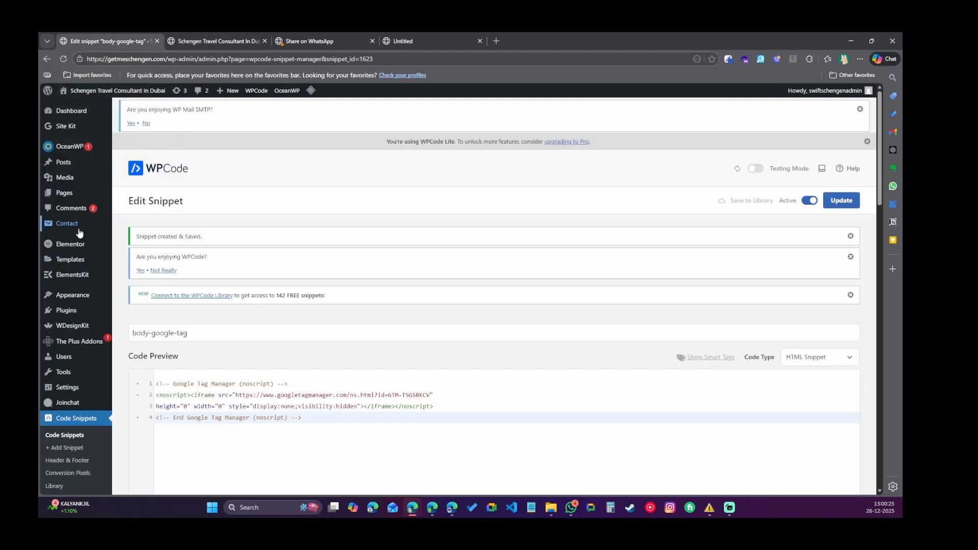
mouse_move(74, 229)
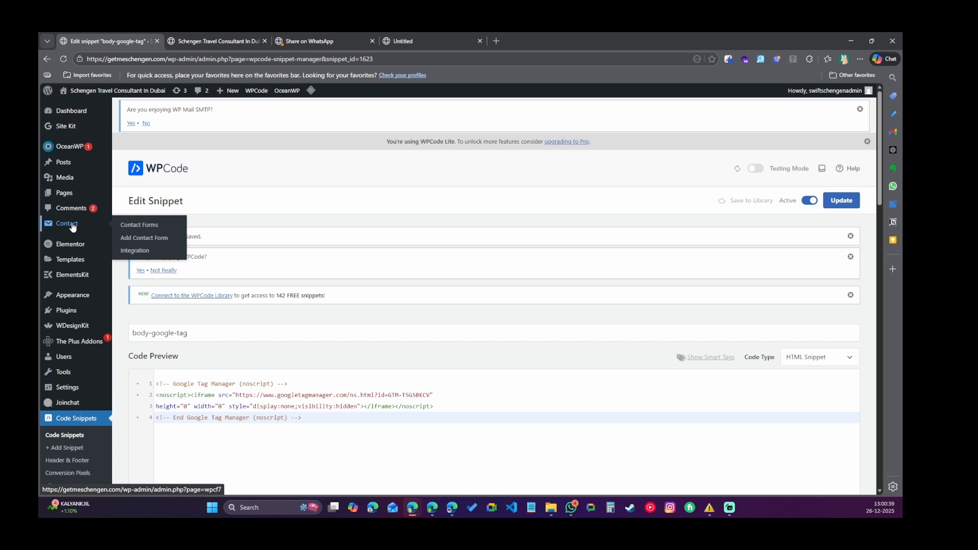
click(188, 33)
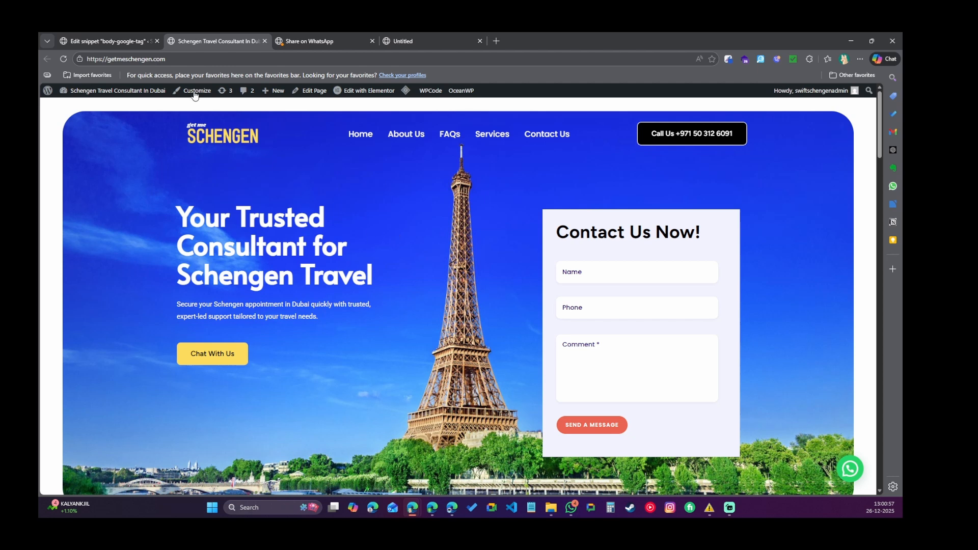
mouse_move(128, 36)
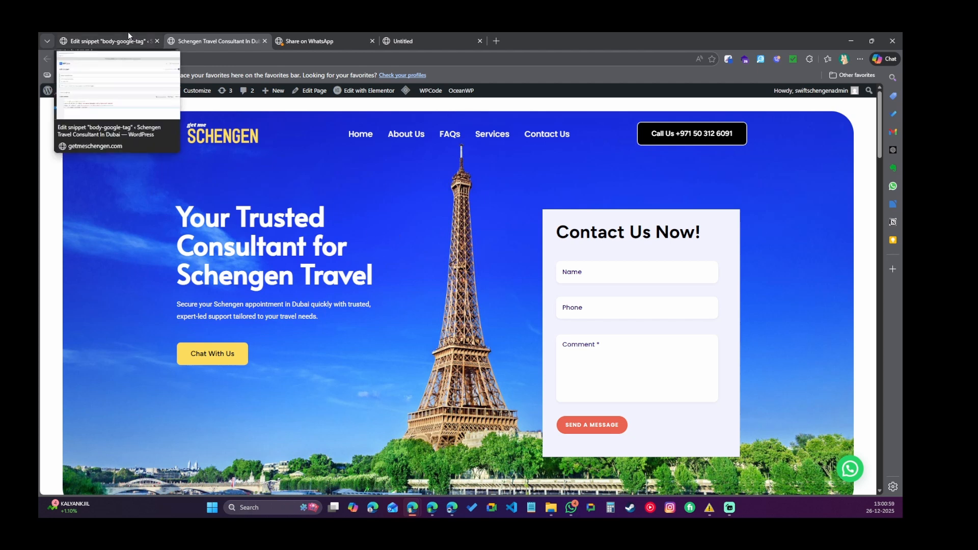
click(122, 35)
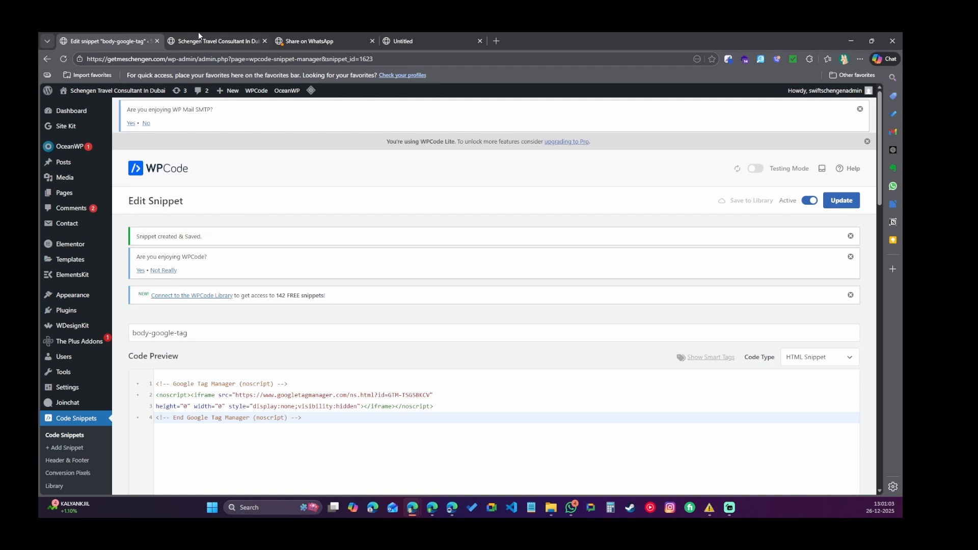
click(199, 40)
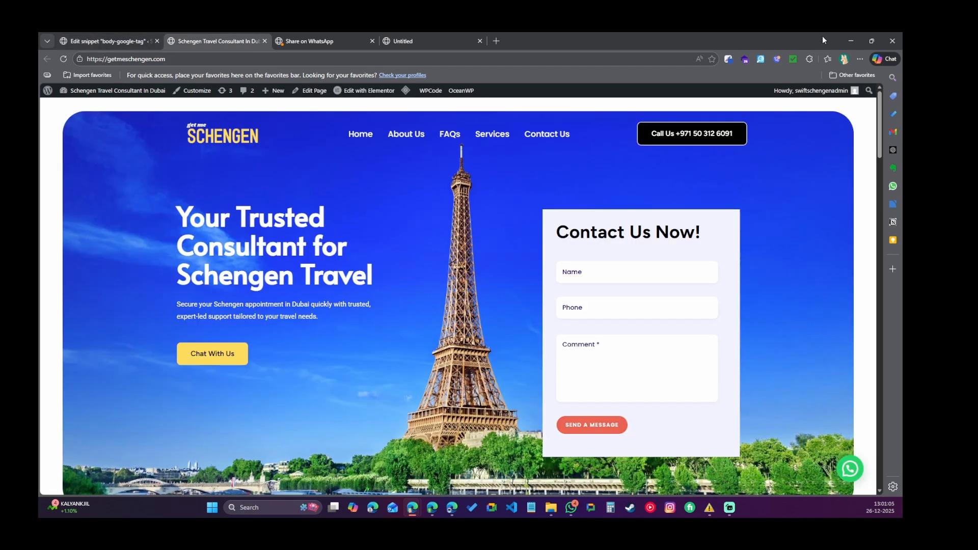
click(850, 42)
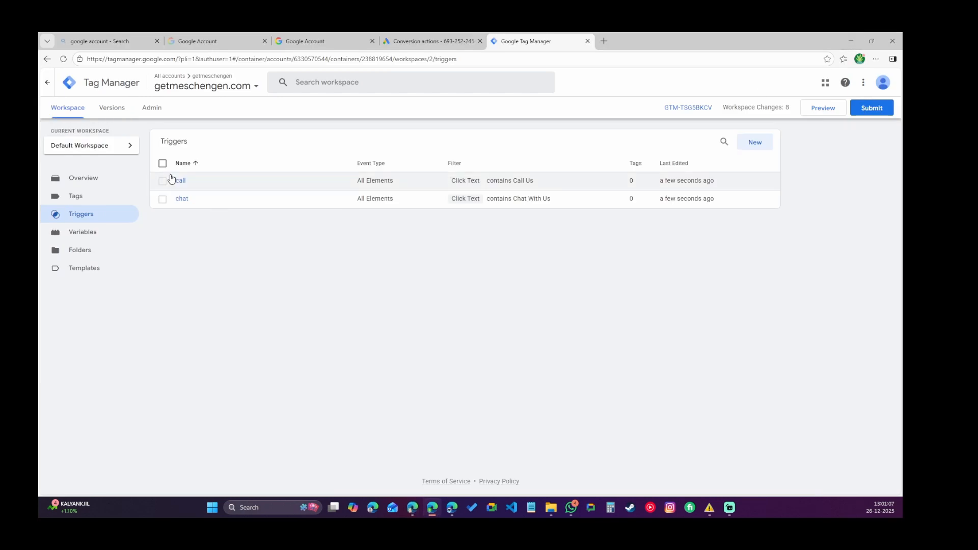
- Create a new trigger named "form-trigger" with the trigger type Custom Event
click(753, 143)
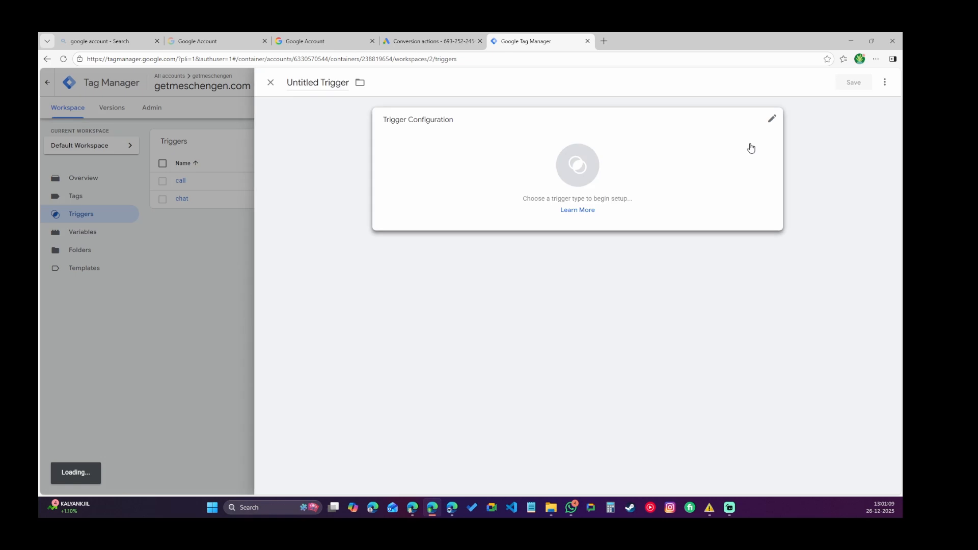
triple_click(309, 86)
text(f)
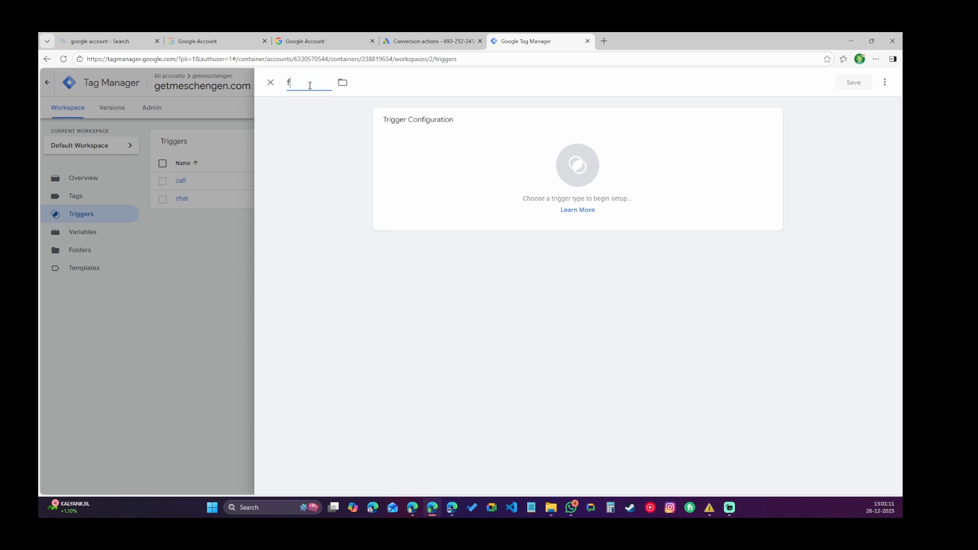
text(orm-trigger)
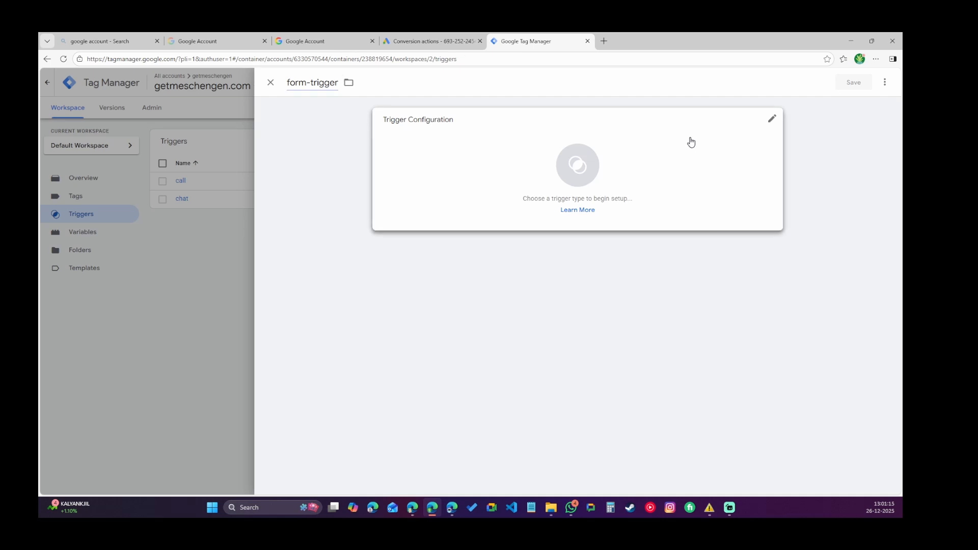
click(690, 141)
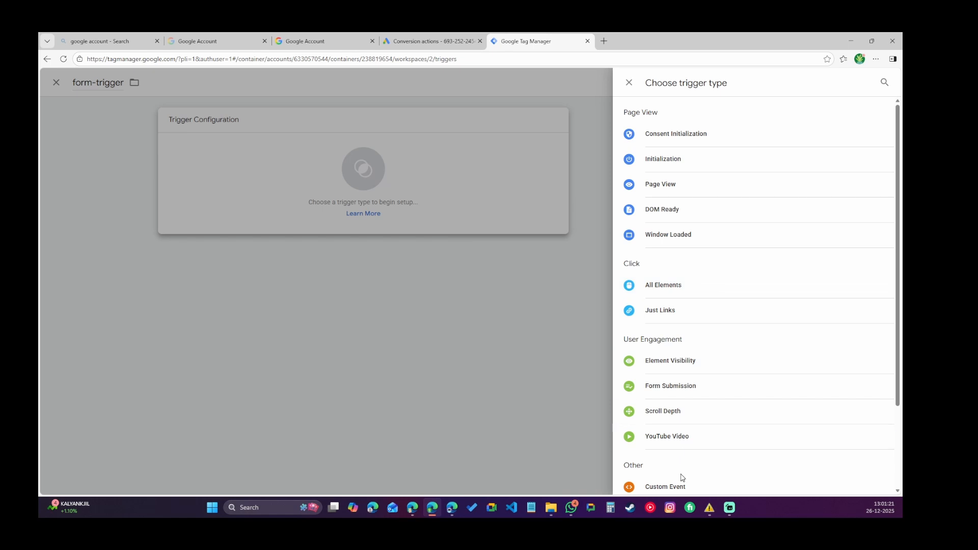
scroll(716, 415, down, 2)
click(690, 385)
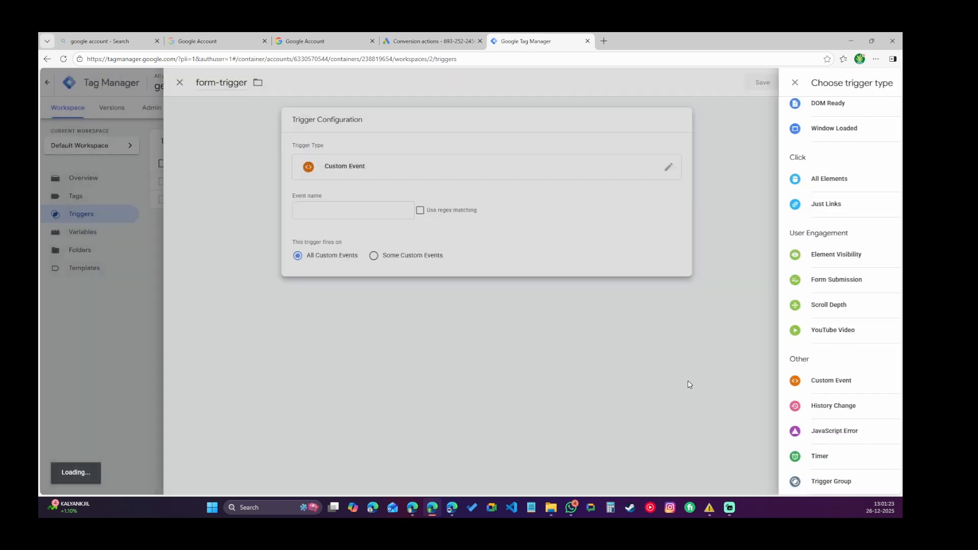
- Set the form trigger's event name to "cf7submission" and save the trigger
click(431, 210)
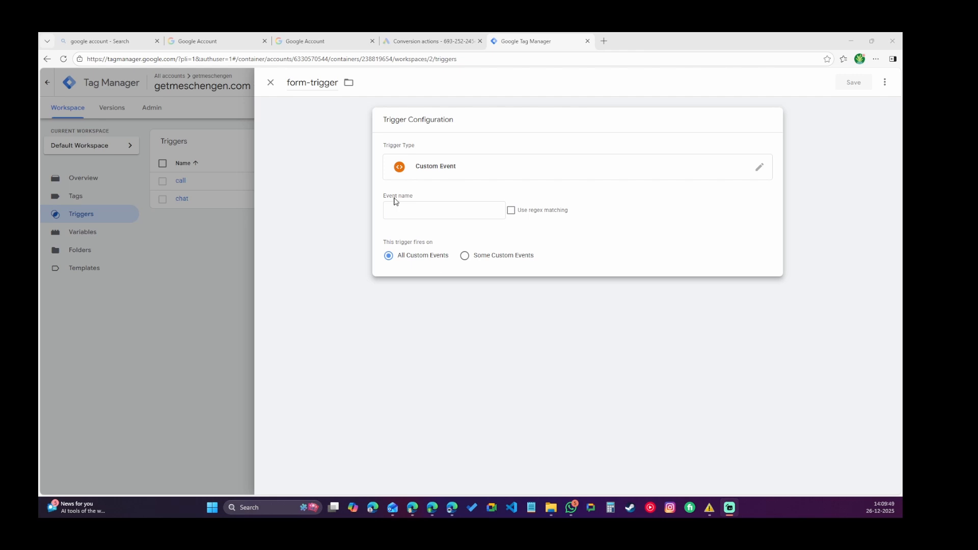
click(427, 211)
text(cf7submission)
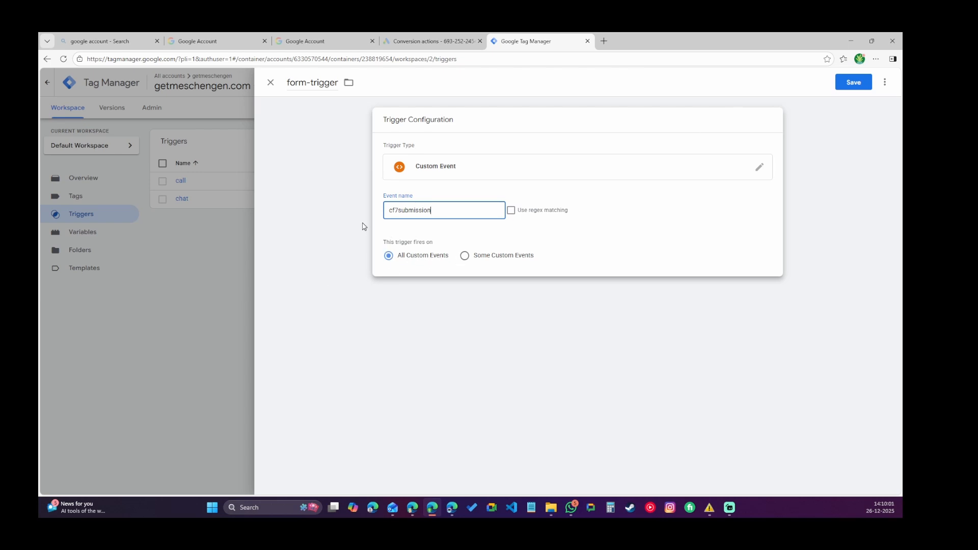
click(854, 82)
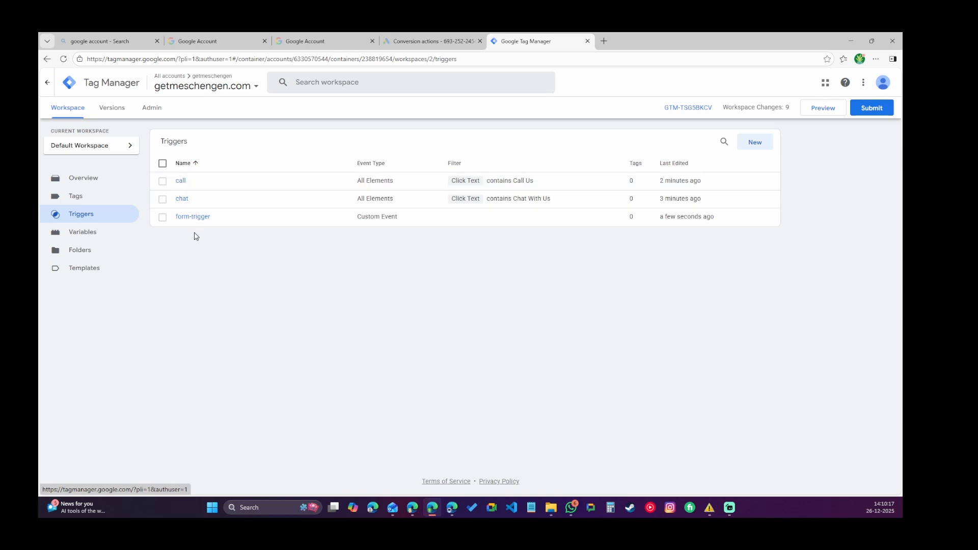
- Create a new tag in the container and name it "chat-tag"
click(77, 198)
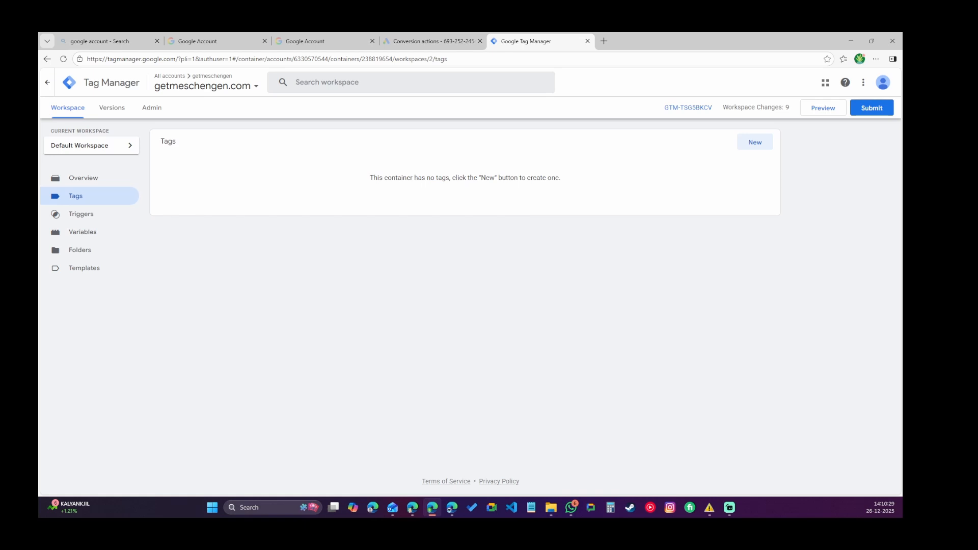
key(alt+Tab)
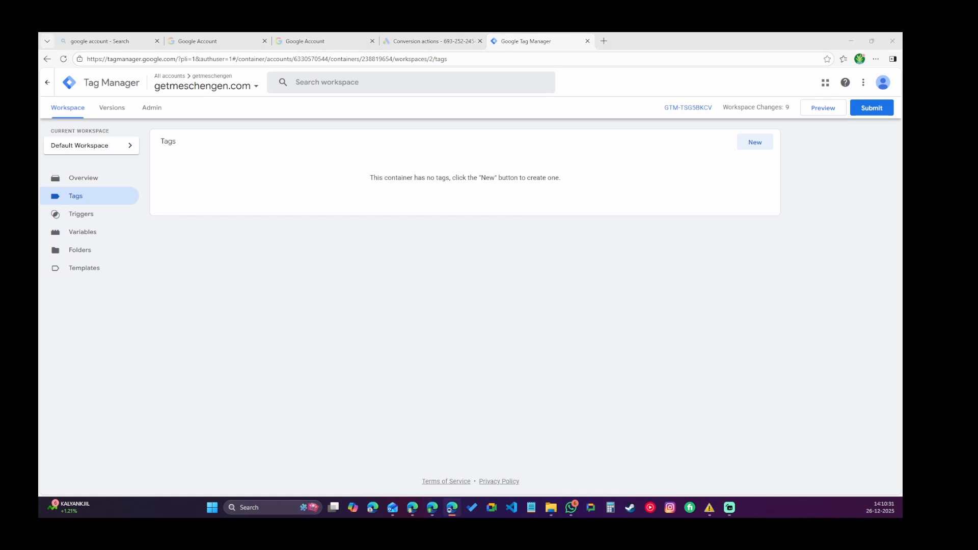
click(755, 142)
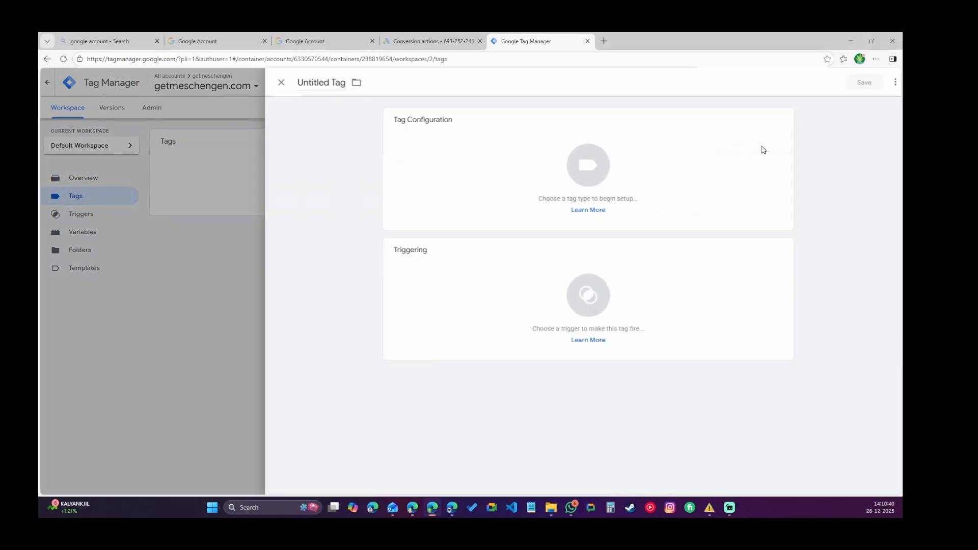
click(304, 82)
text(cha)
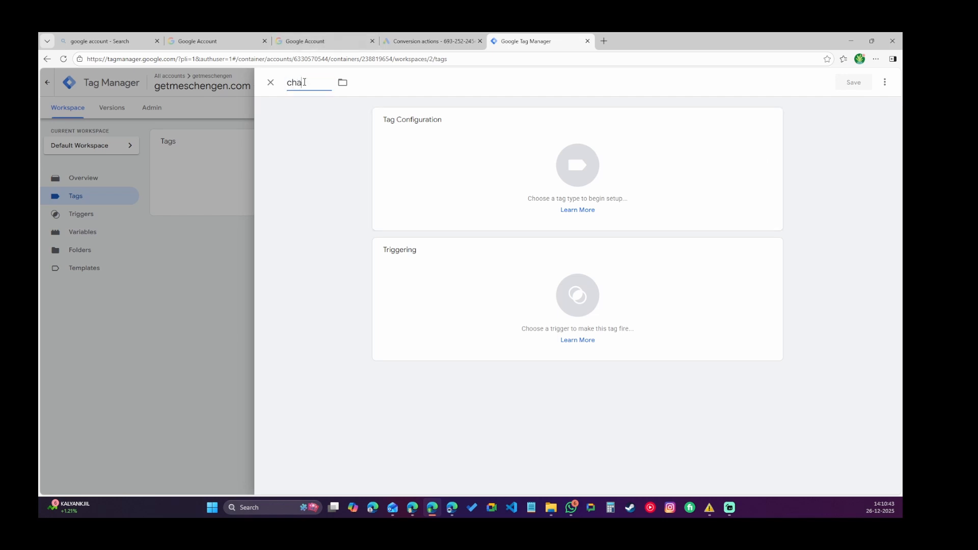
text(t-tag)
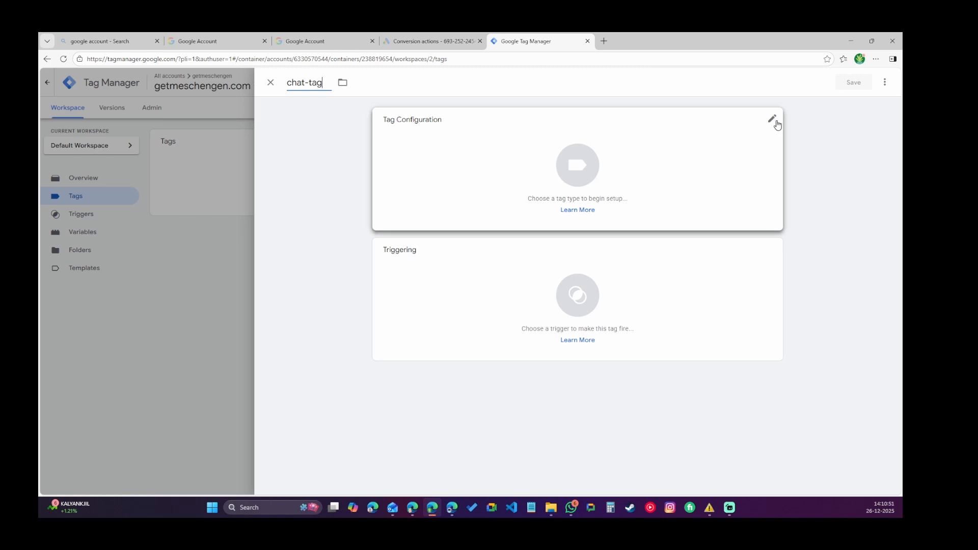
- Set the chat-tag's tag type to Google Ads Conversion Tracking
click(776, 122)
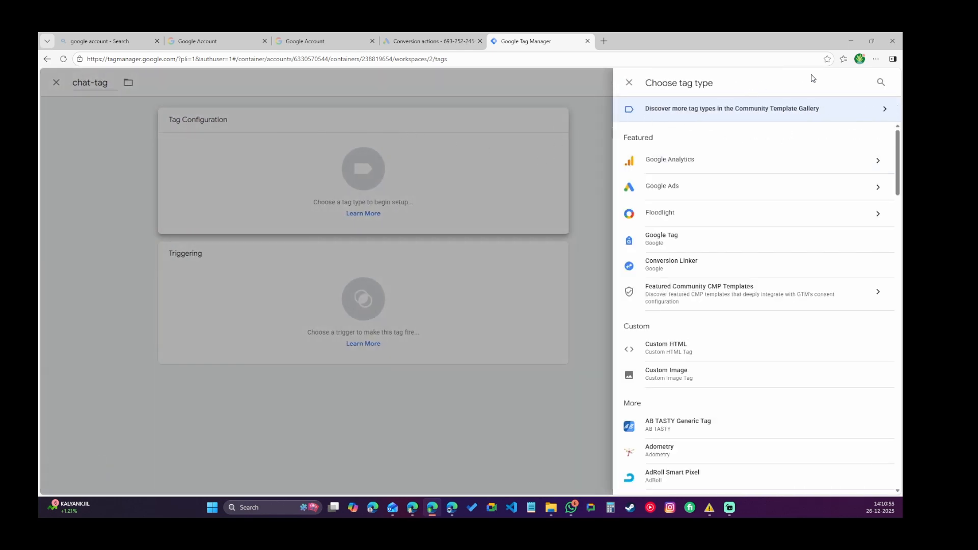
click(629, 83)
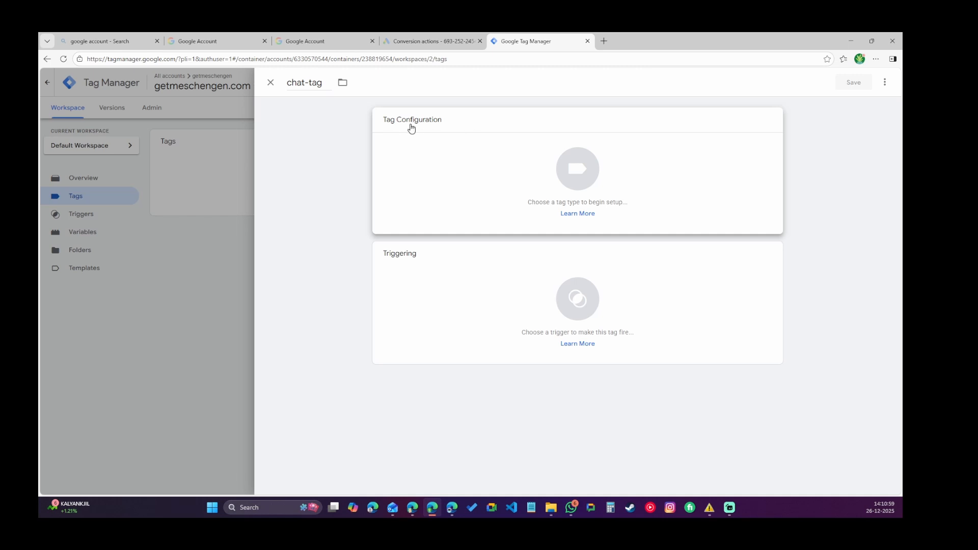
click(774, 121)
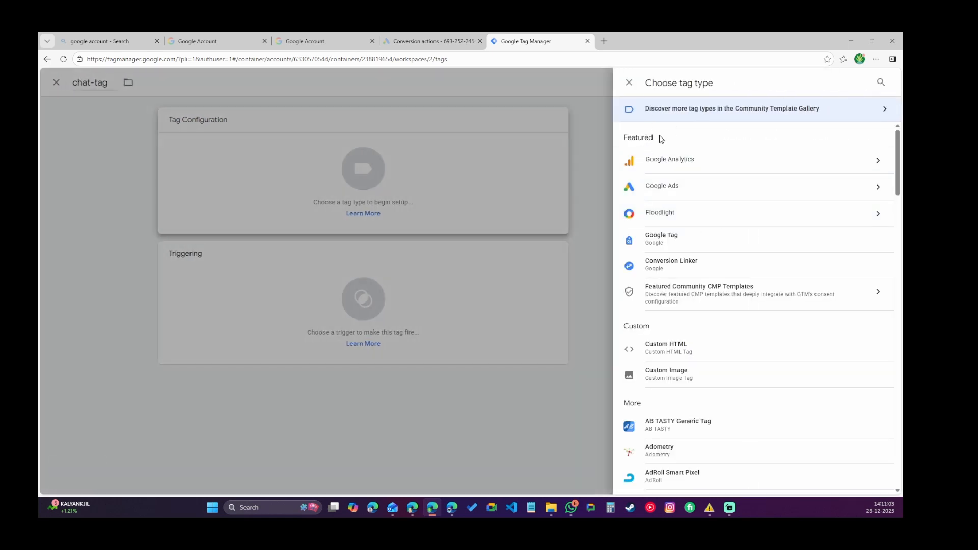
click(666, 187)
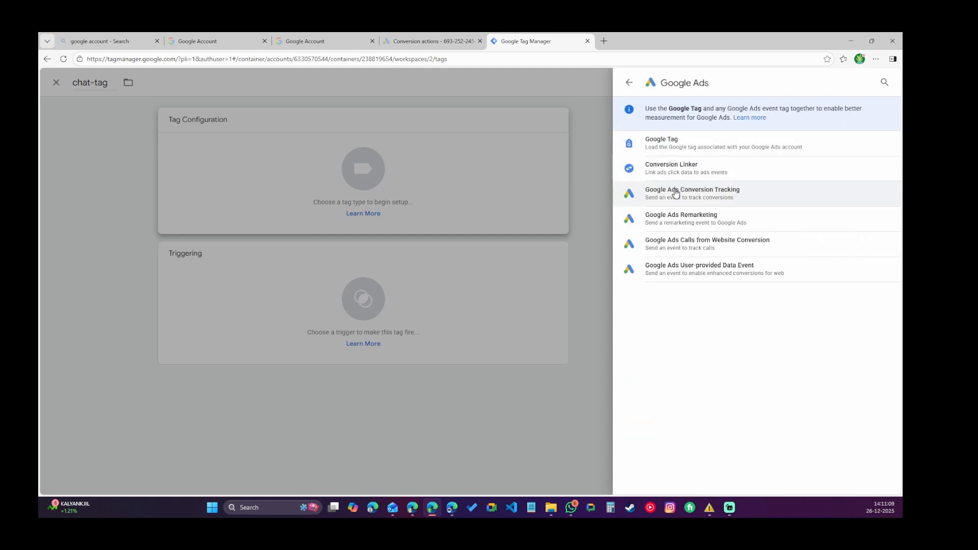
click(729, 199)
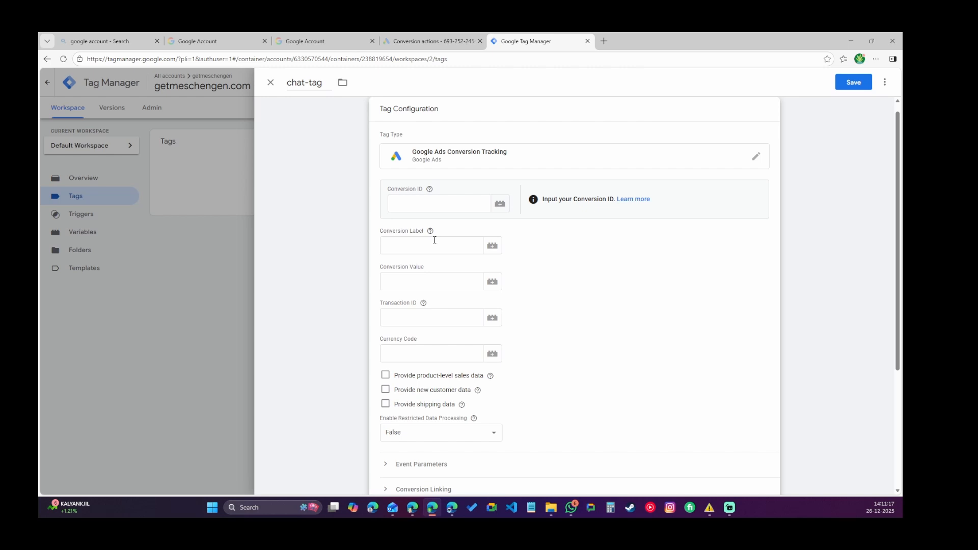
- Switch to Google Ads, start a new conversion action and exclude conversions from phone calls, keeping only conversions on a website
click(434, 36)
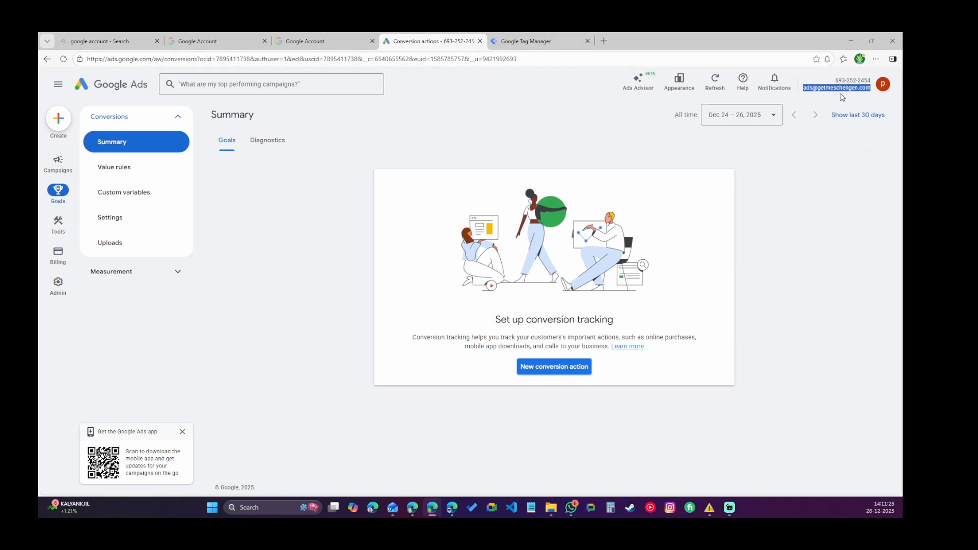
click(808, 90)
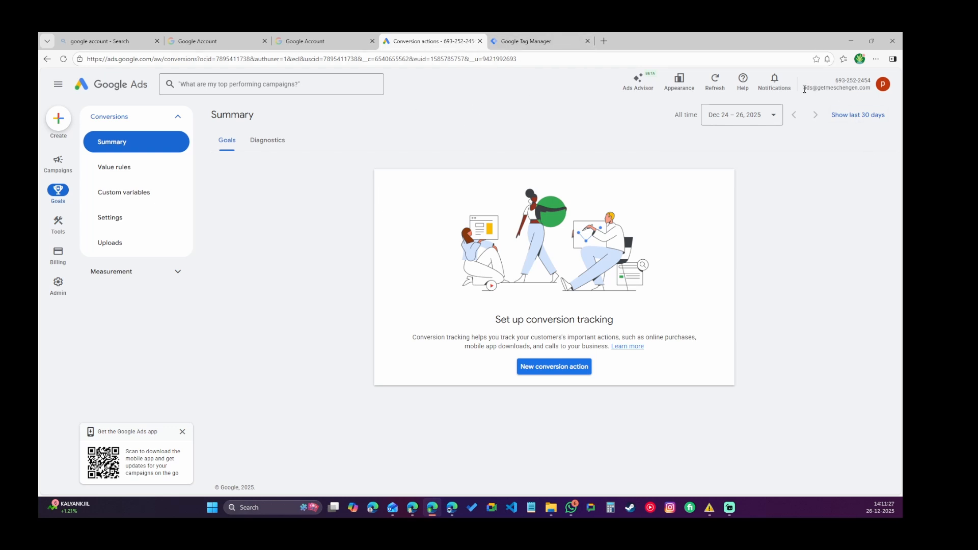
drag(805, 90, 872, 90)
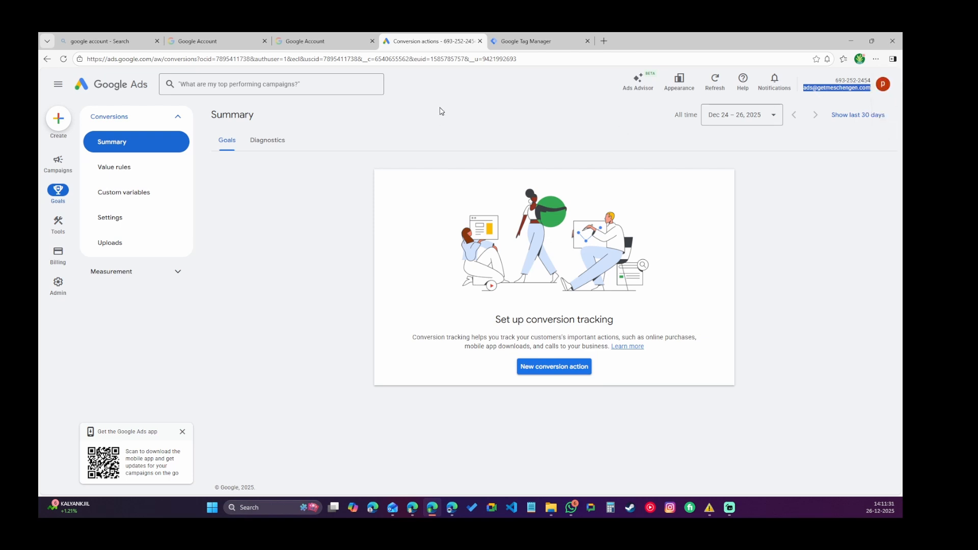
click(545, 368)
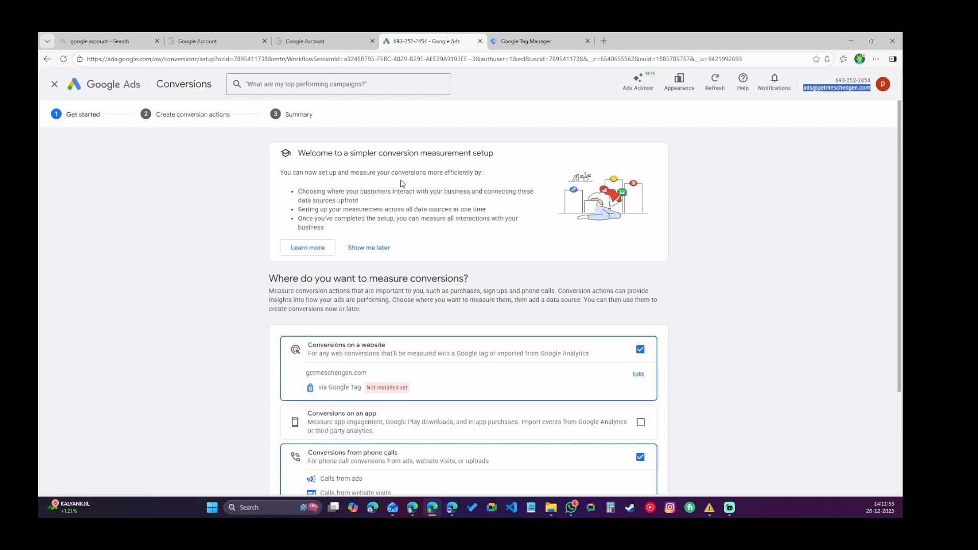
scroll(683, 301, down, 2)
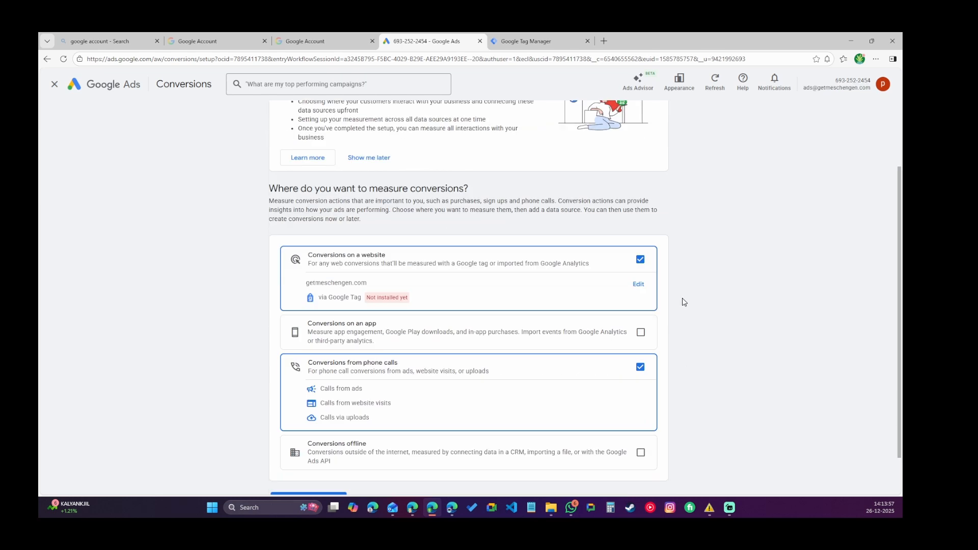
scroll(396, 312, down, 1)
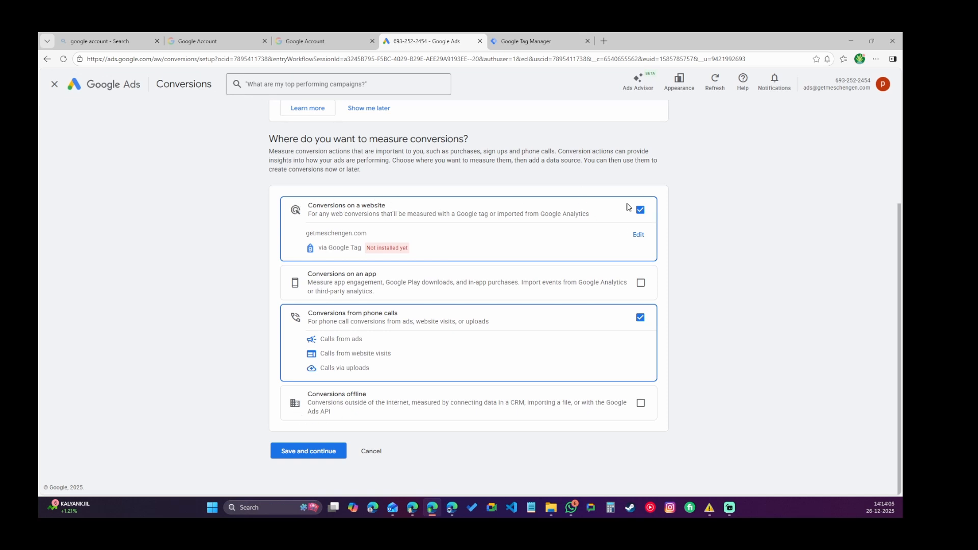
click(641, 317)
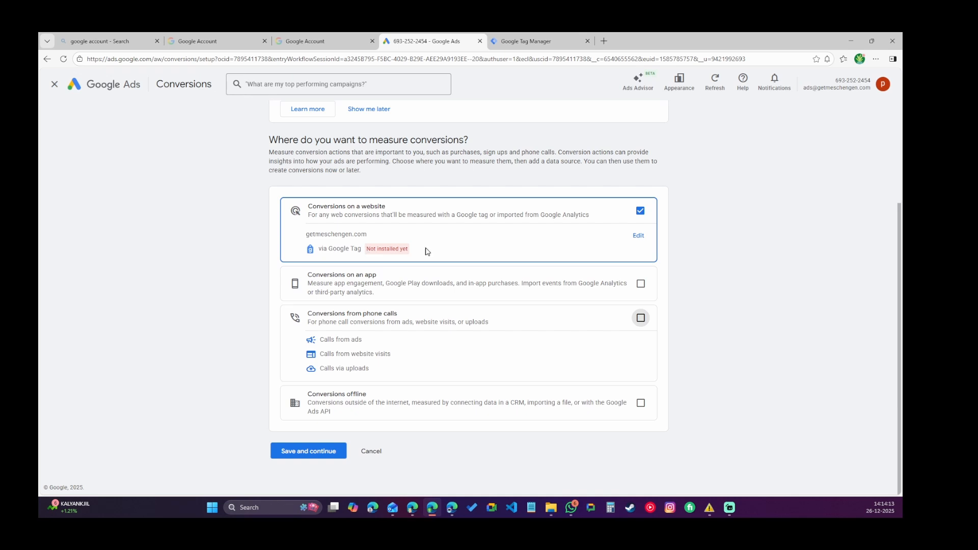
- Scan getmeschengen.com, set its Google tag to be installed manually, and copy the Google tag code
click(639, 236)
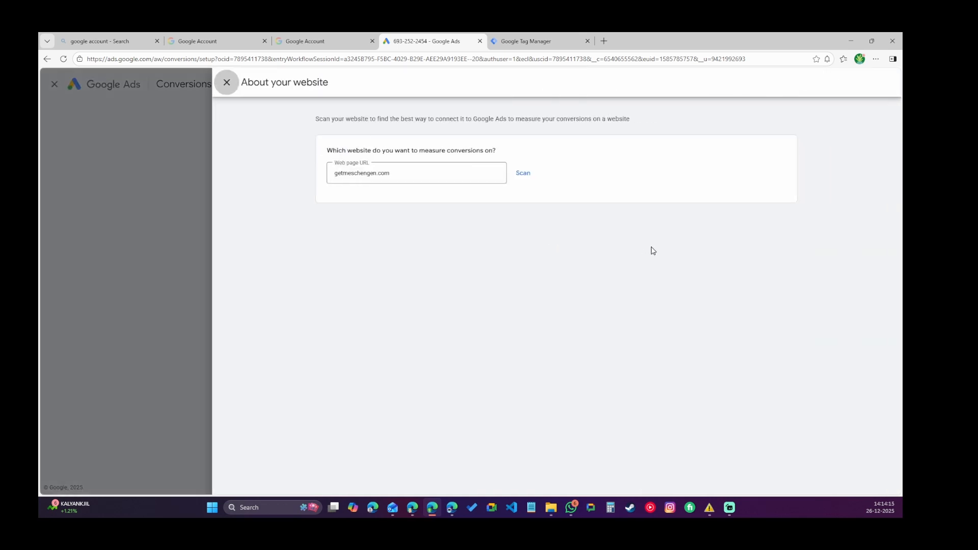
click(522, 174)
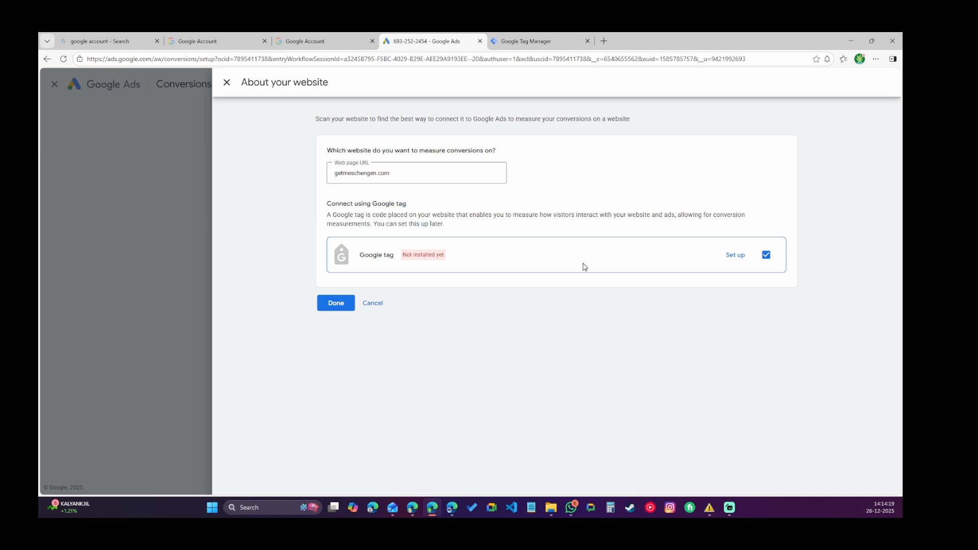
click(732, 260)
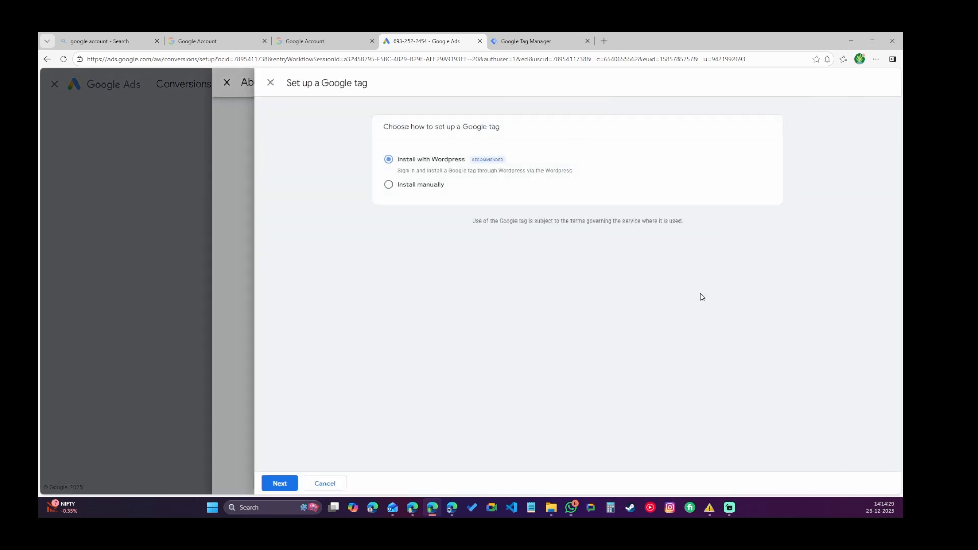
click(390, 187)
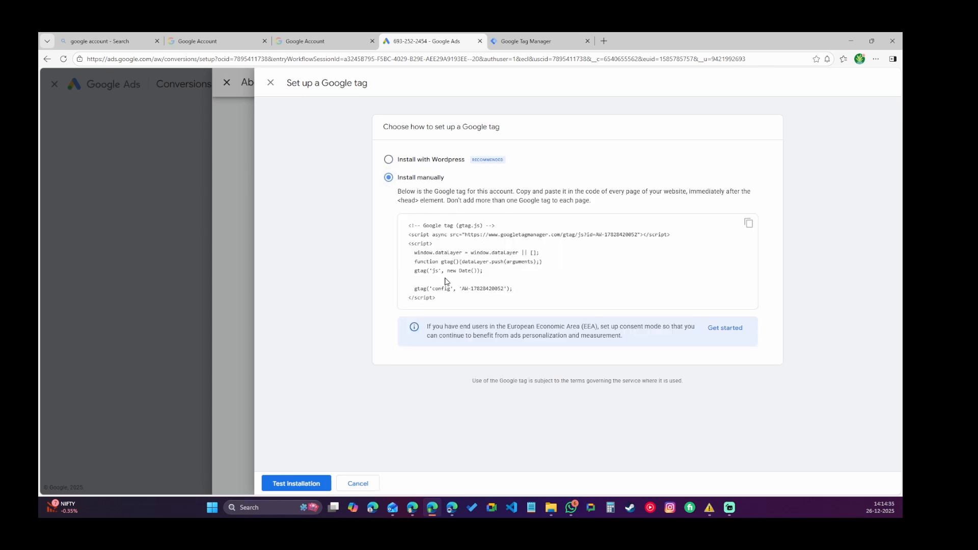
click(748, 222)
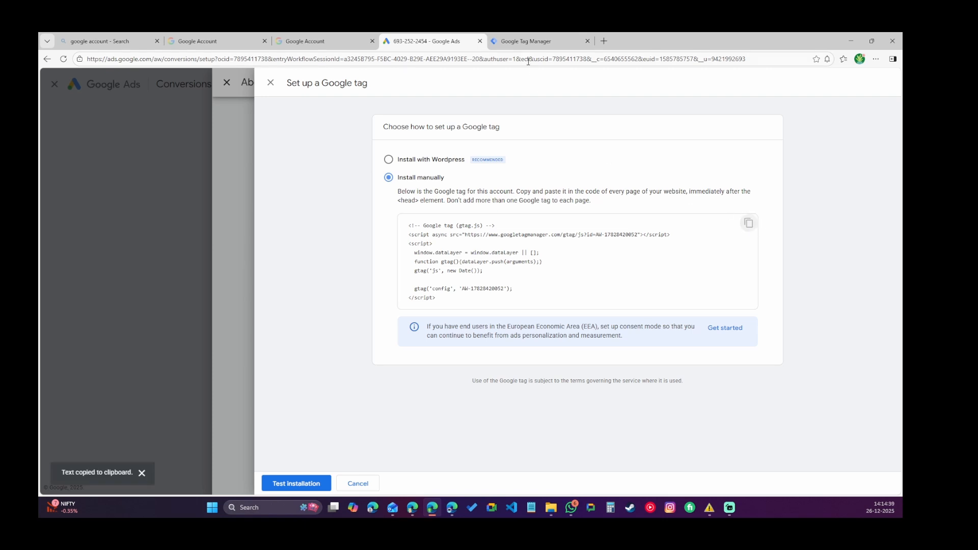
- Switch to the site's WordPress dashboard and move one existing active snippet from the WPCode snippet list to the trash
click(518, 44)
click(443, 43)
mouse_move(414, 509)
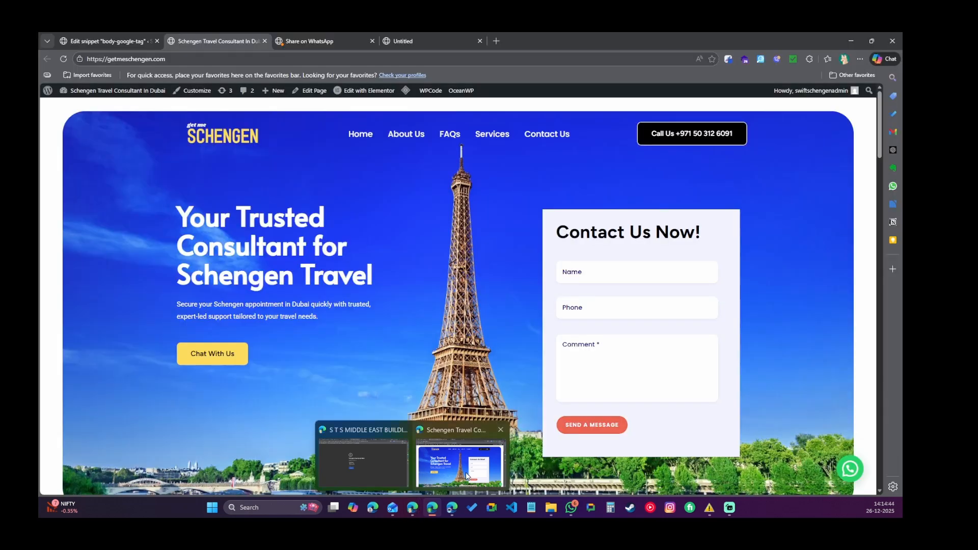
click(467, 477)
click(107, 42)
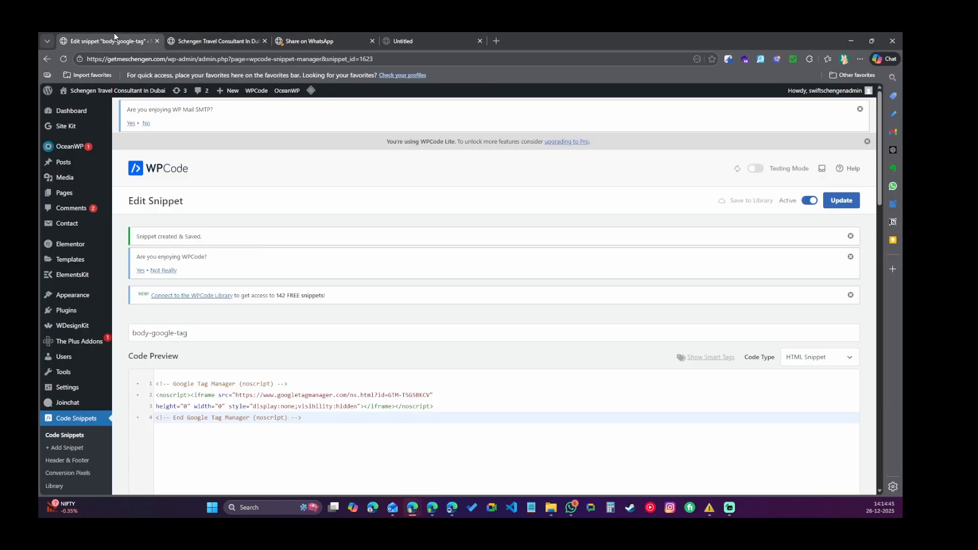
click(76, 442)
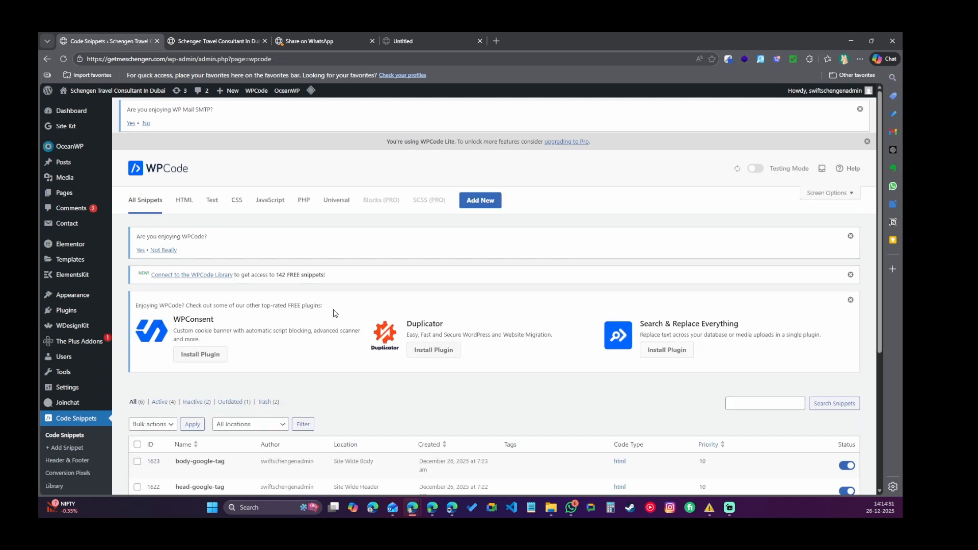
scroll(343, 309, down, 3)
click(198, 342)
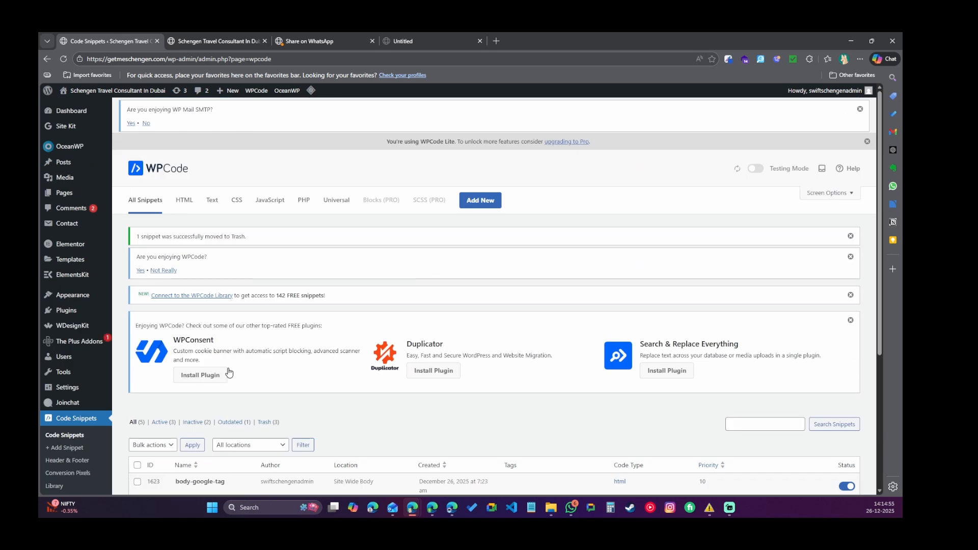
- Add a new custom HTML snippet in WPCode containing the copied Google tag code
click(71, 448)
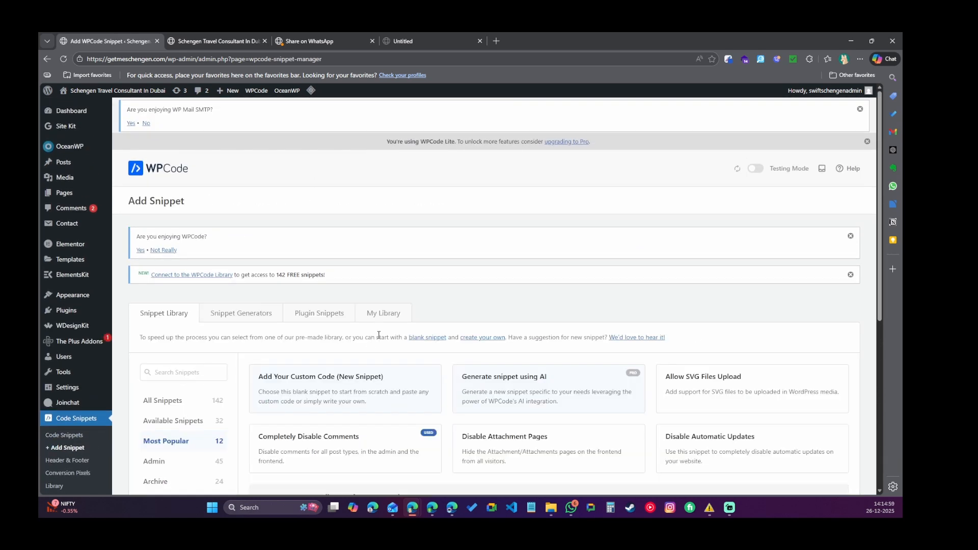
click(340, 396)
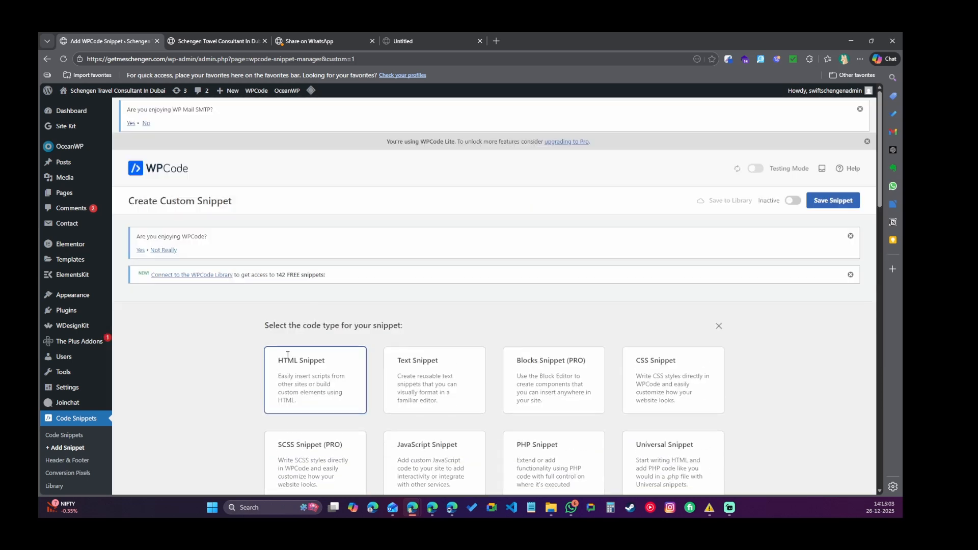
click(288, 356)
key(ctrl+v)
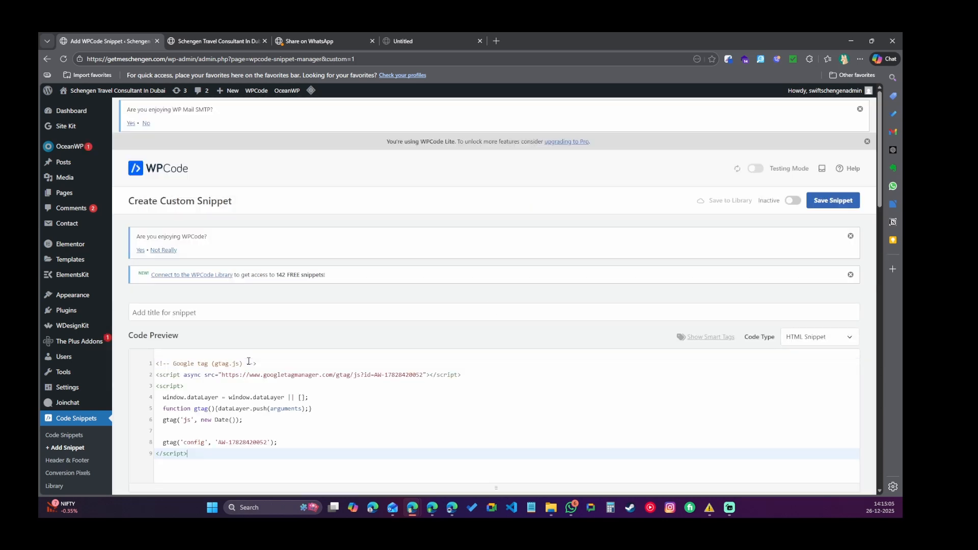
- Title the snippet "general-tag", activate it with the Site Wide Header location, and save it
click(198, 314)
text(genera)
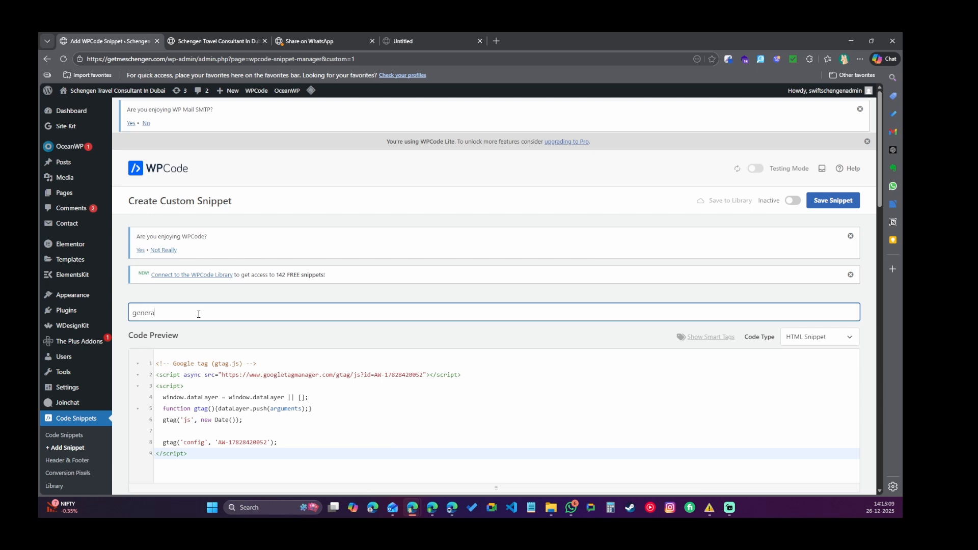
text(l-tag)
click(793, 200)
scroll(551, 364, down, 5)
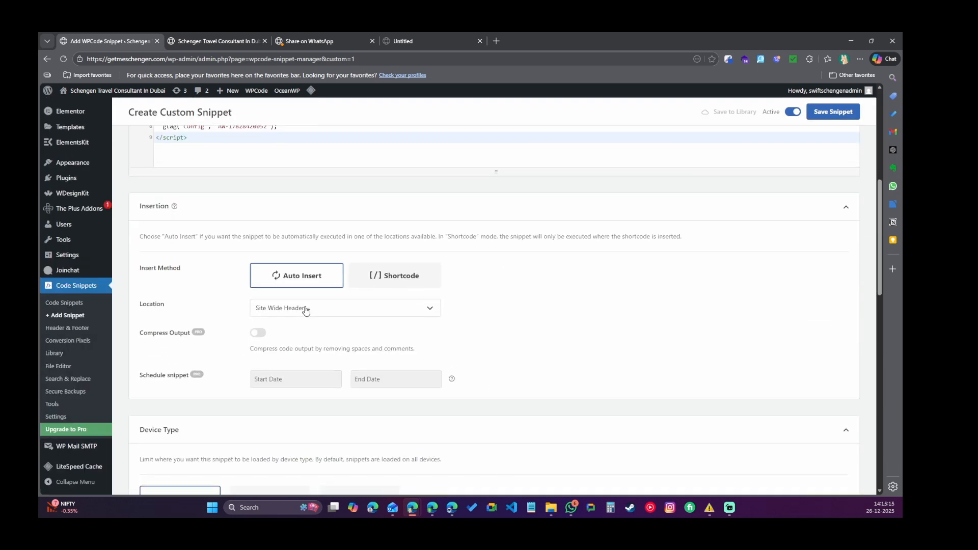
scroll(704, 356, up, 6)
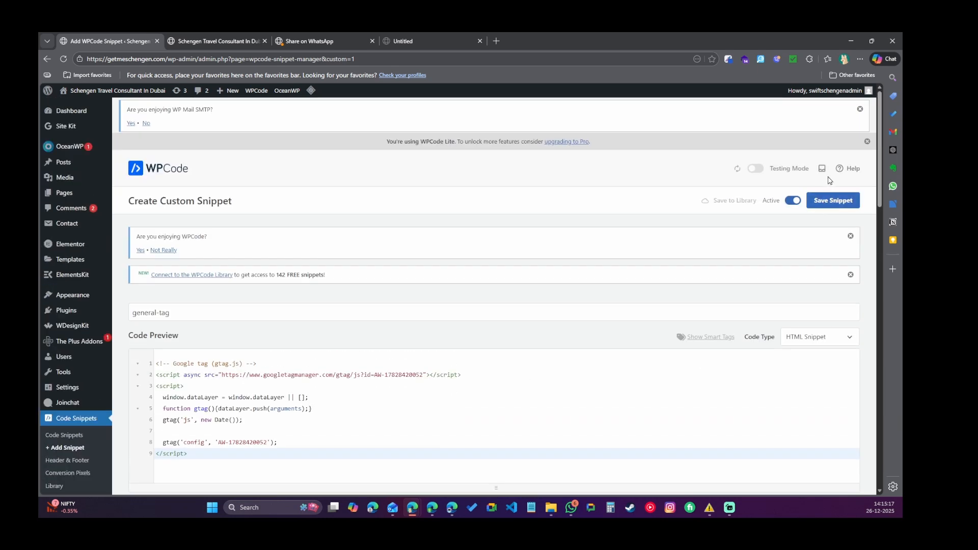
click(824, 201)
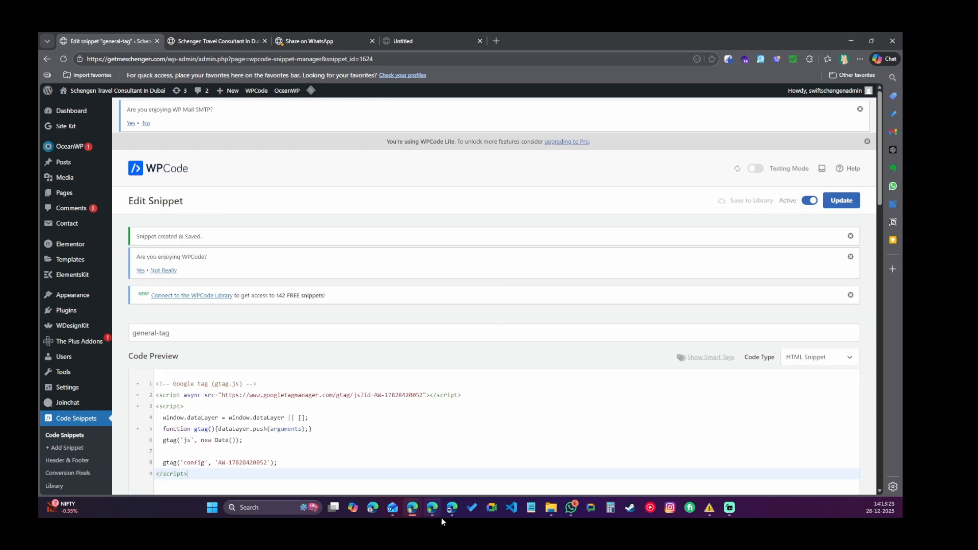
- Return to Google Ads, test the Google tag installation, and confirm the tag setup for the website
click(454, 509)
click(431, 509)
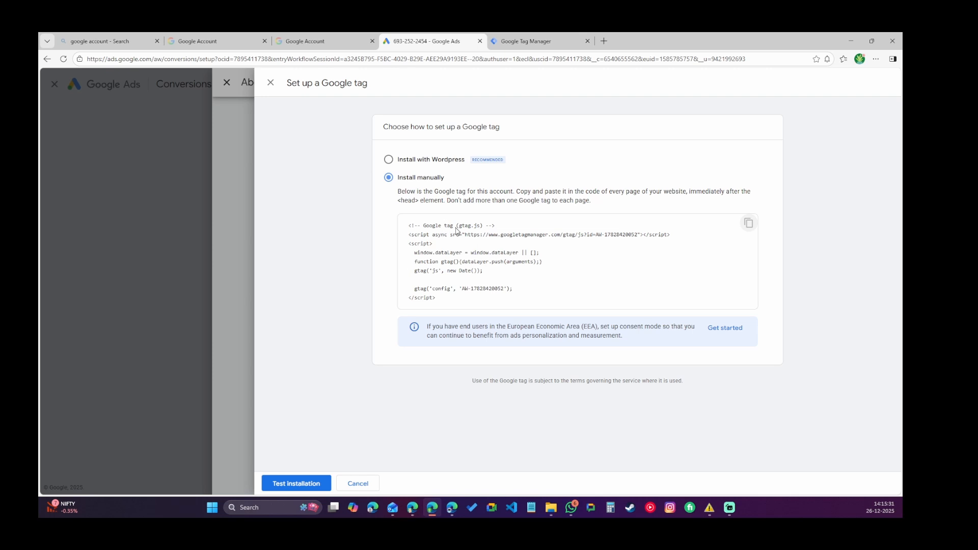
click(297, 486)
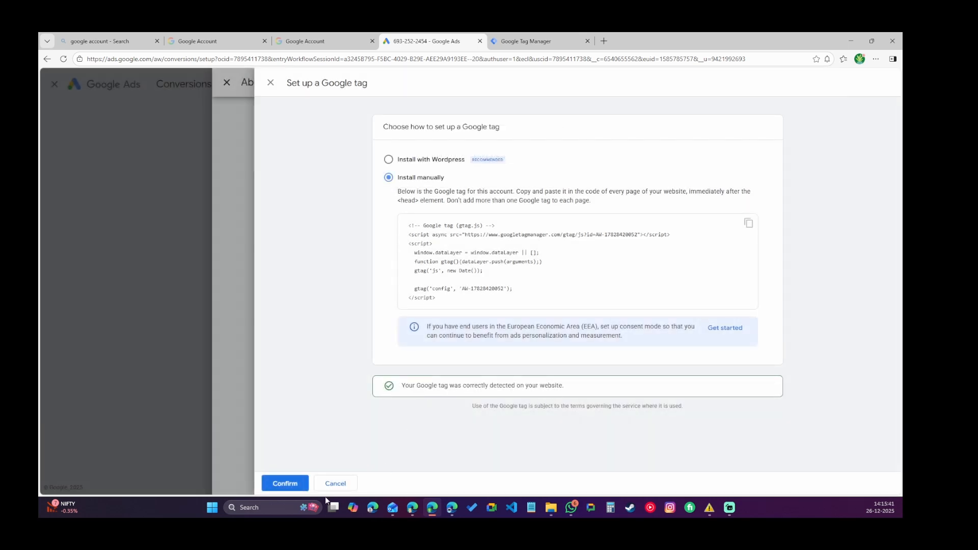
click(284, 484)
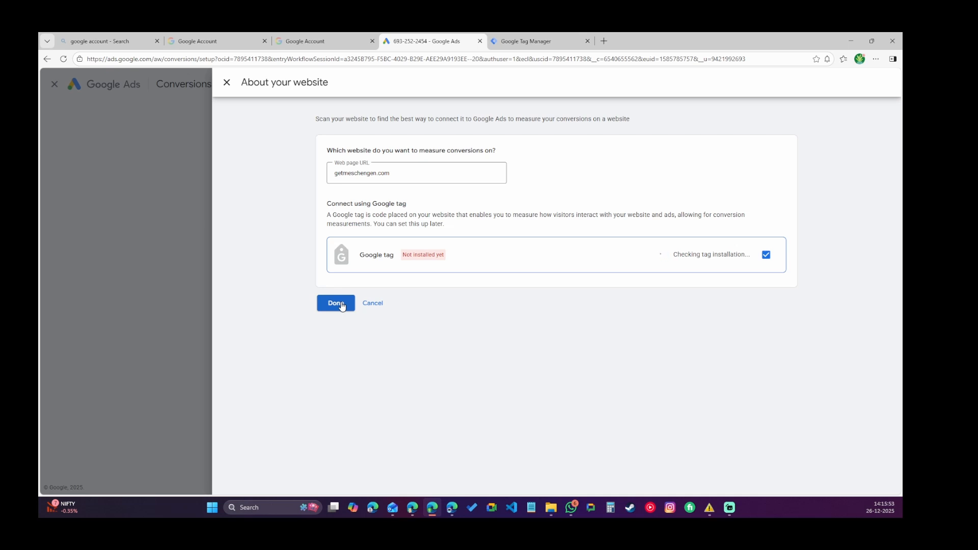
click(343, 282)
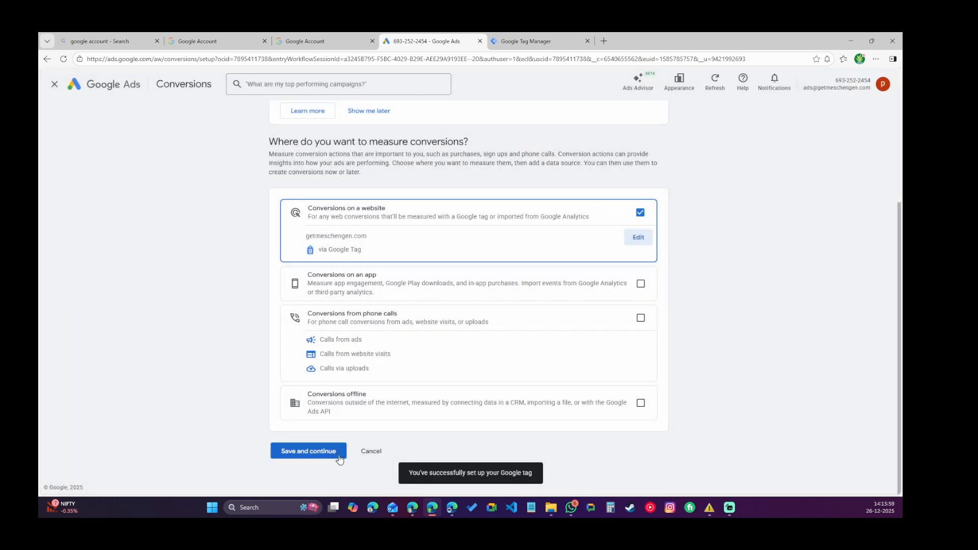
- Save the conversion measurement sources and add Contact as the category for the conversion actions
click(315, 458)
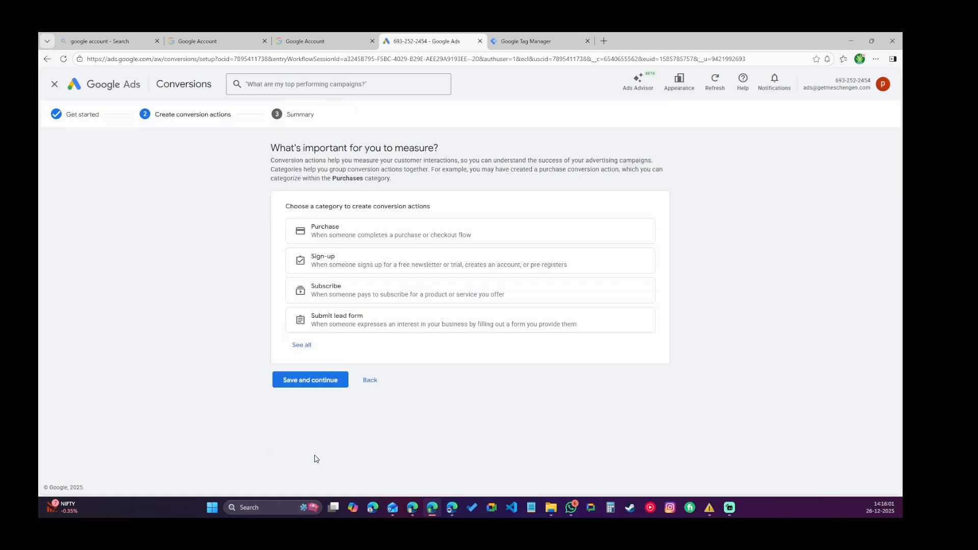
click(301, 347)
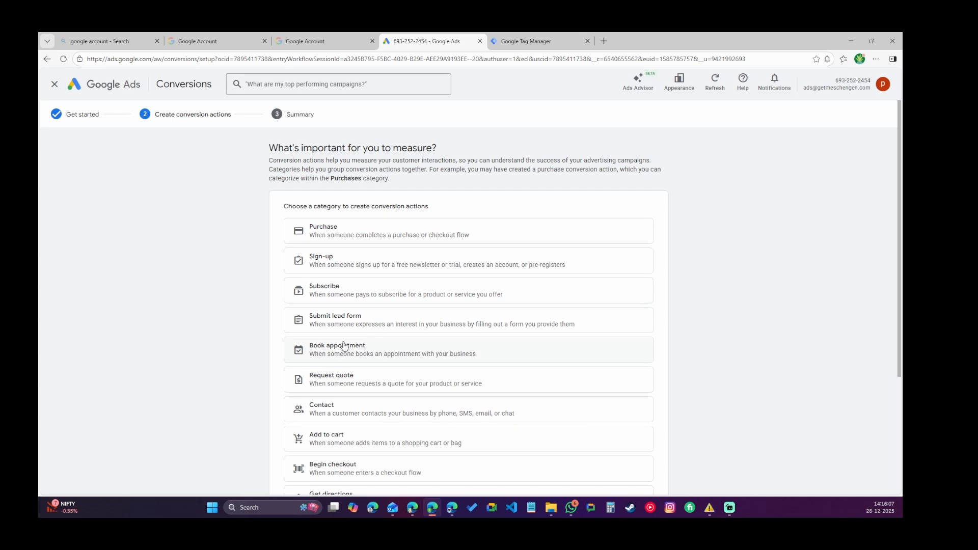
click(339, 412)
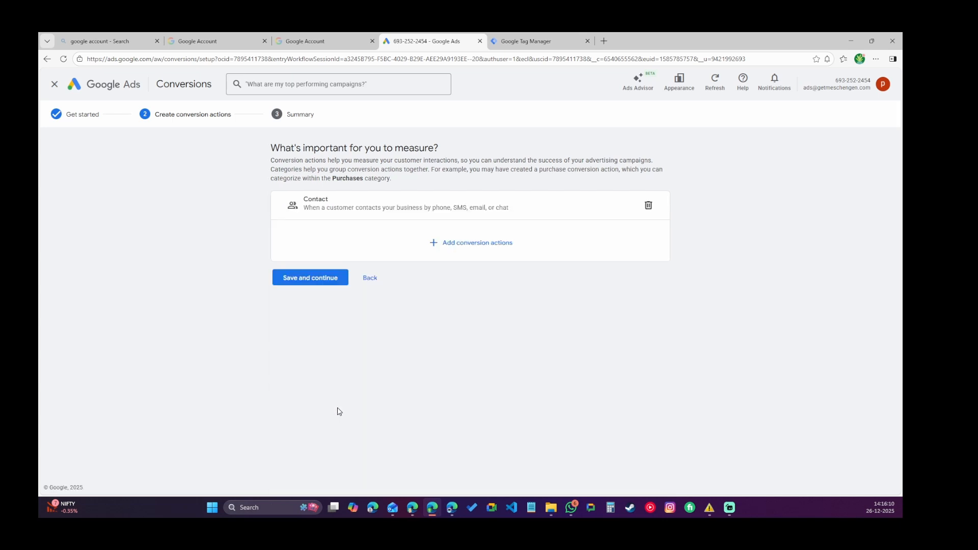
- Add a Contact conversion action from the Untitled tag source, set up manually using code, and open its conversion settings
click(472, 247)
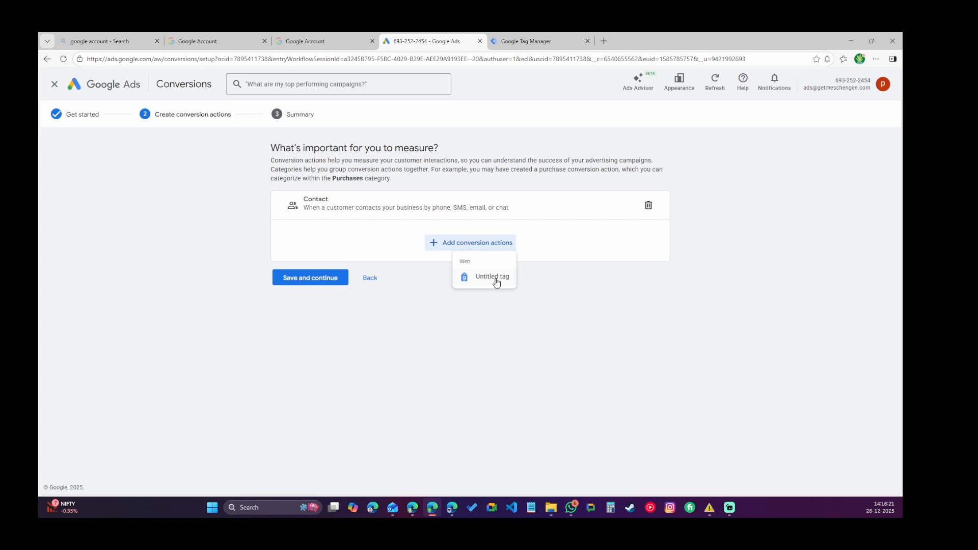
click(492, 277)
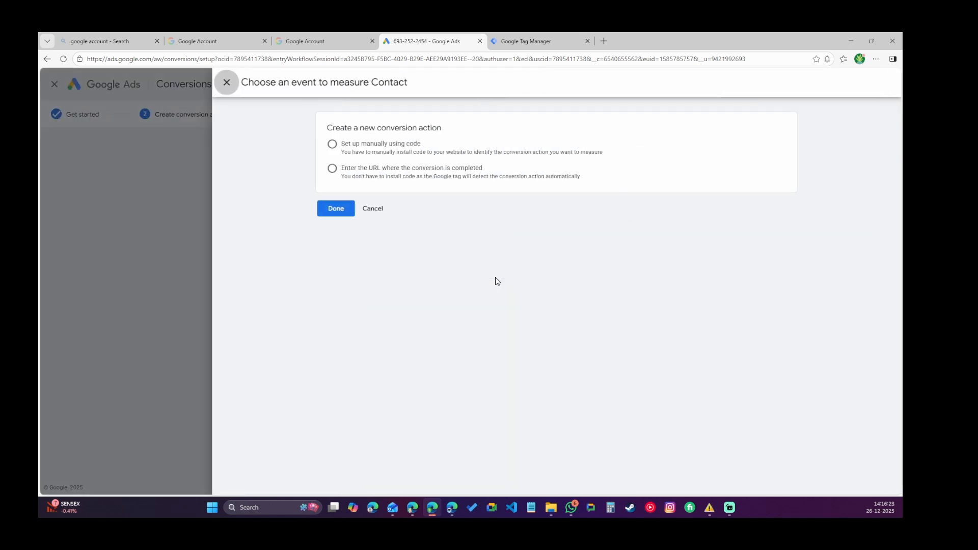
click(333, 146)
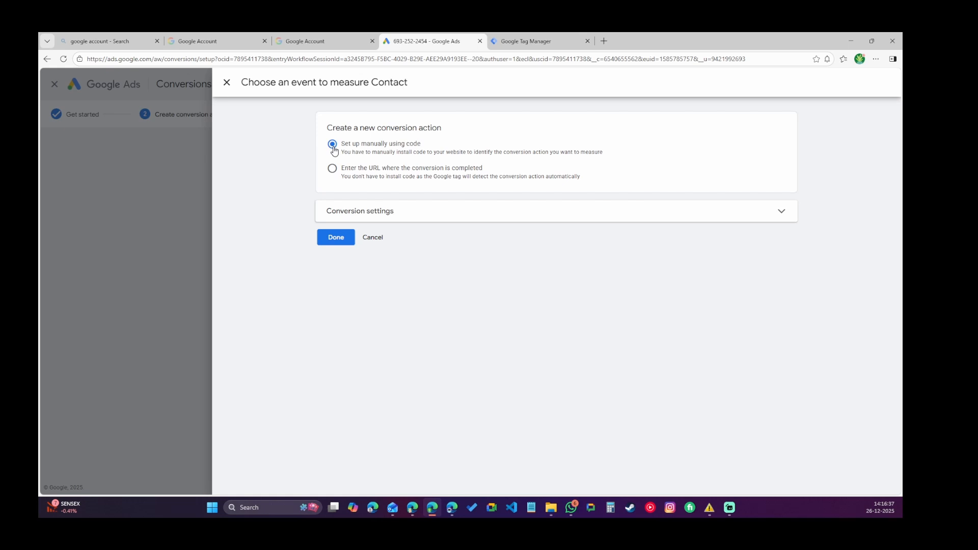
click(419, 211)
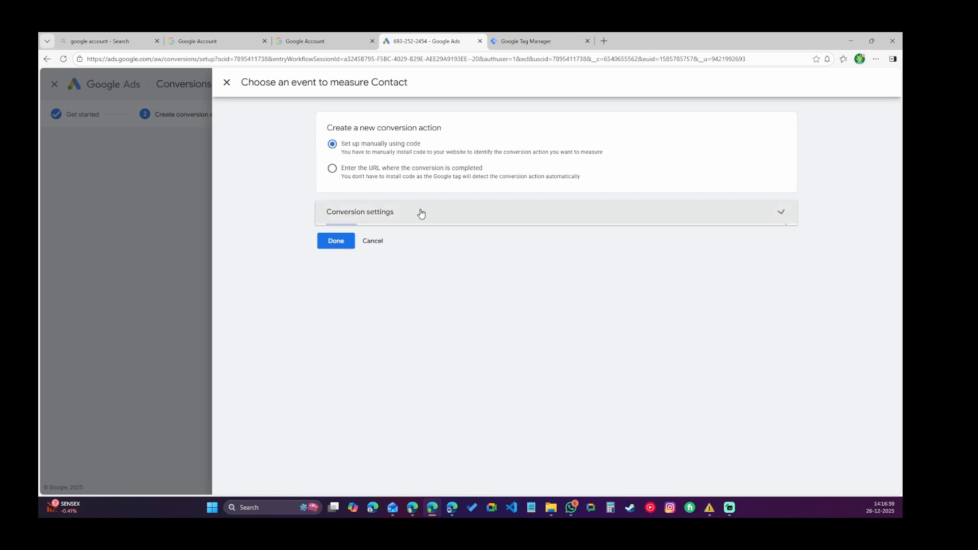
scroll(736, 252, down, 2)
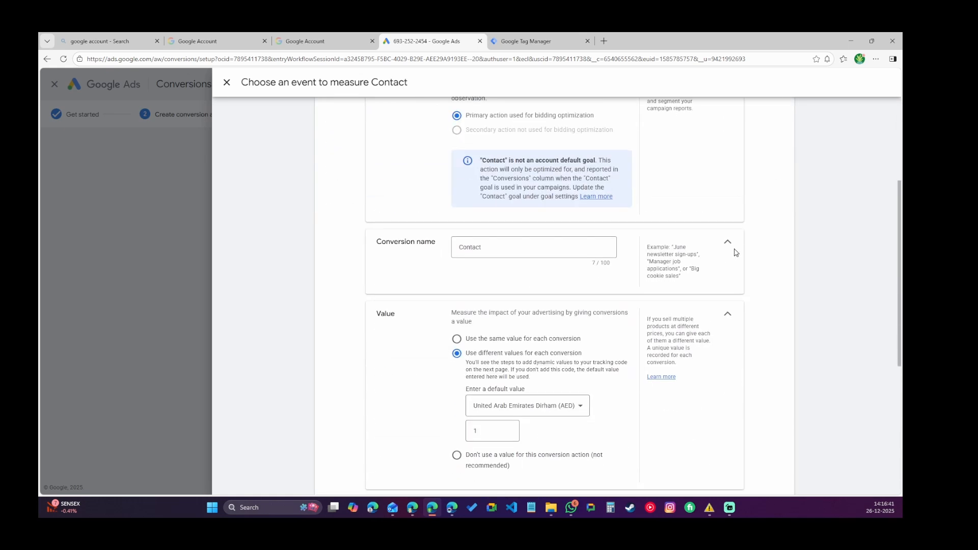
- Name the conversion "Chat-tag" after checking the tag name used in Google Tag Manager
click(513, 246)
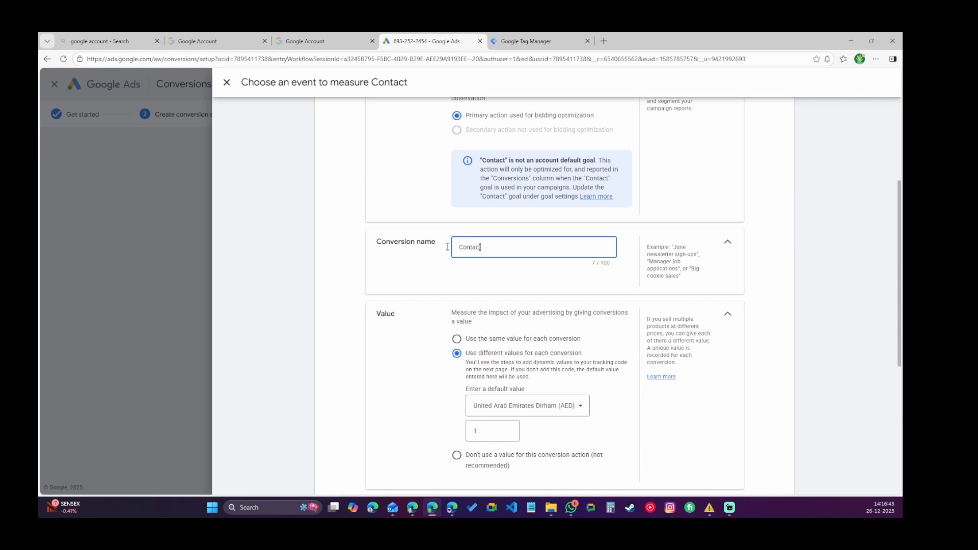
key(ctrl+a)
click(523, 40)
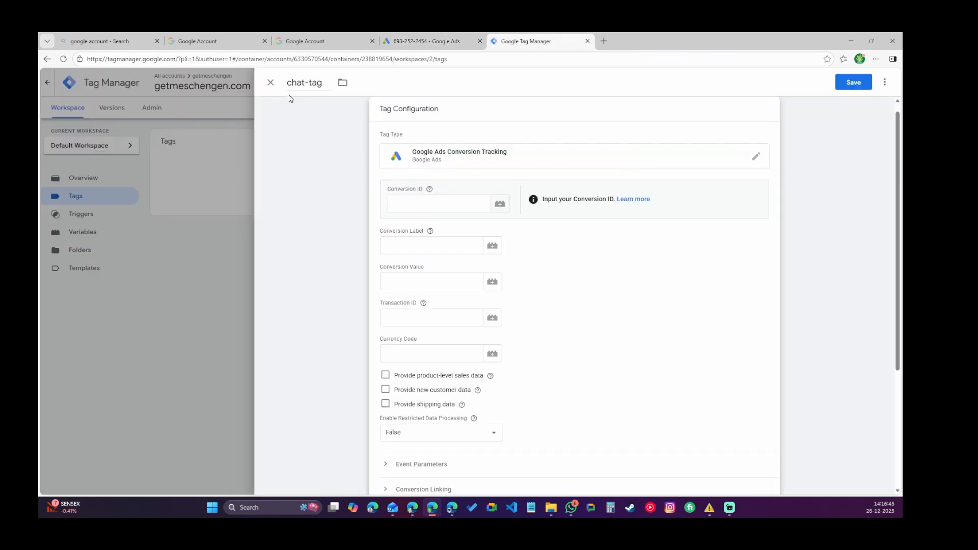
click(431, 41)
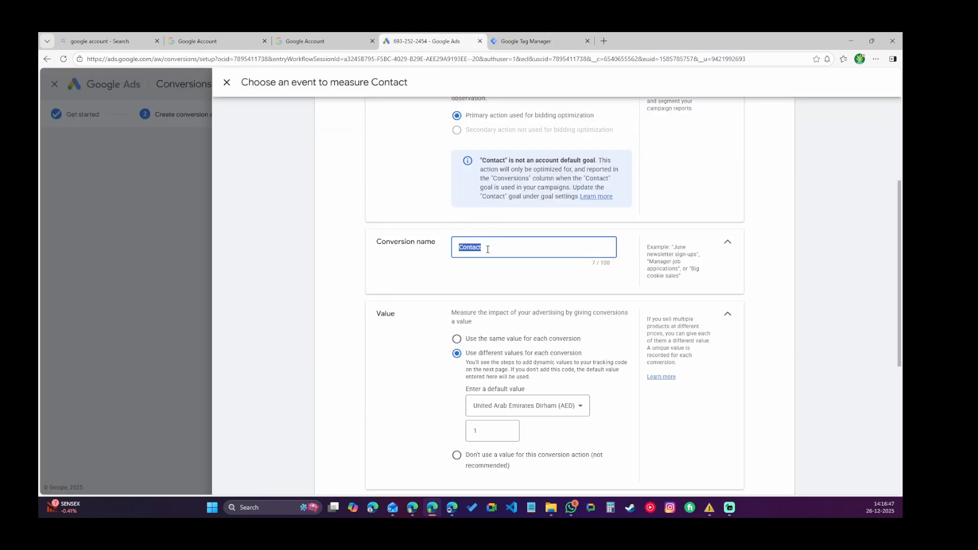
text(Chat-tag)
- Choose not to use a value for this conversion action and finish its settings
scroll(465, 390, down, 3)
click(457, 321)
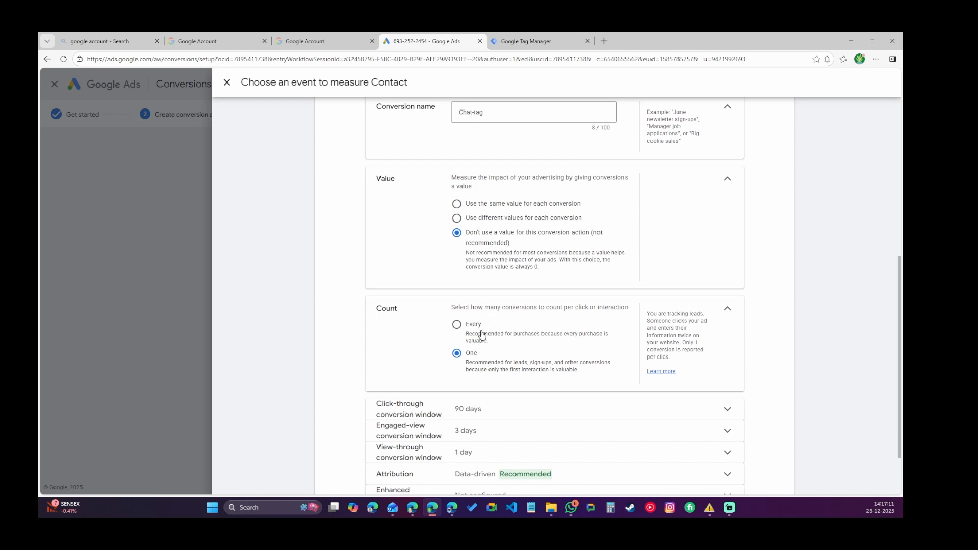
scroll(555, 361, down, 2)
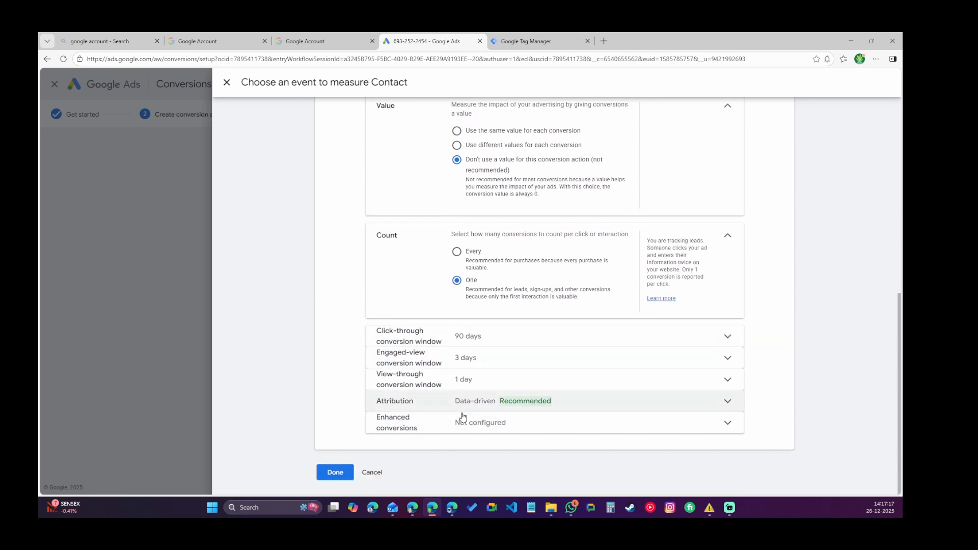
click(340, 479)
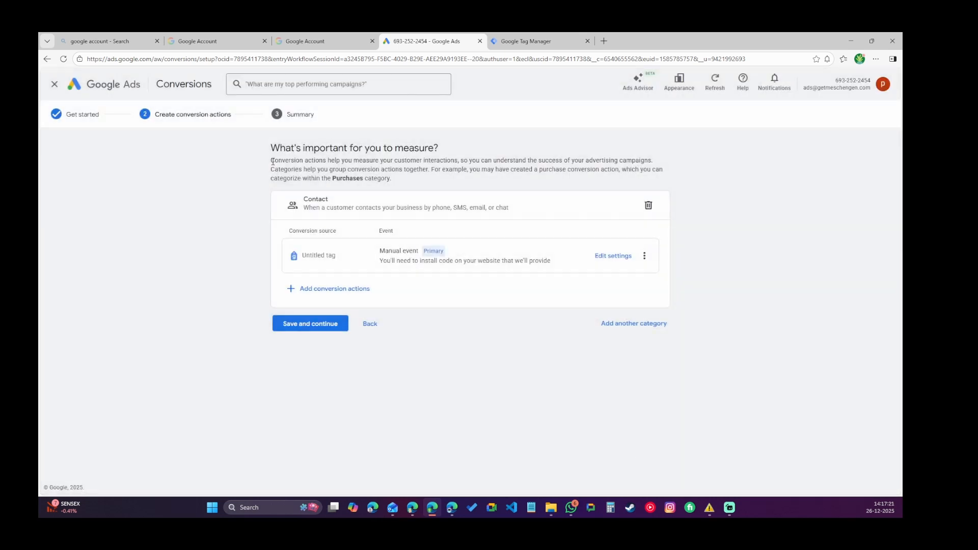
- Save the conversion actions and show the Google Tag Manager installation details in the summary
click(317, 326)
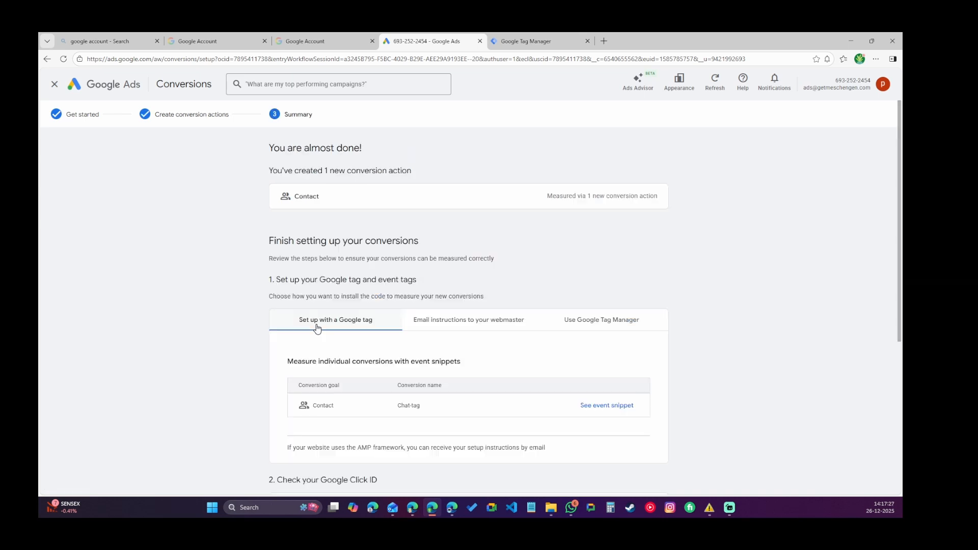
click(605, 324)
scroll(699, 233, down, 3)
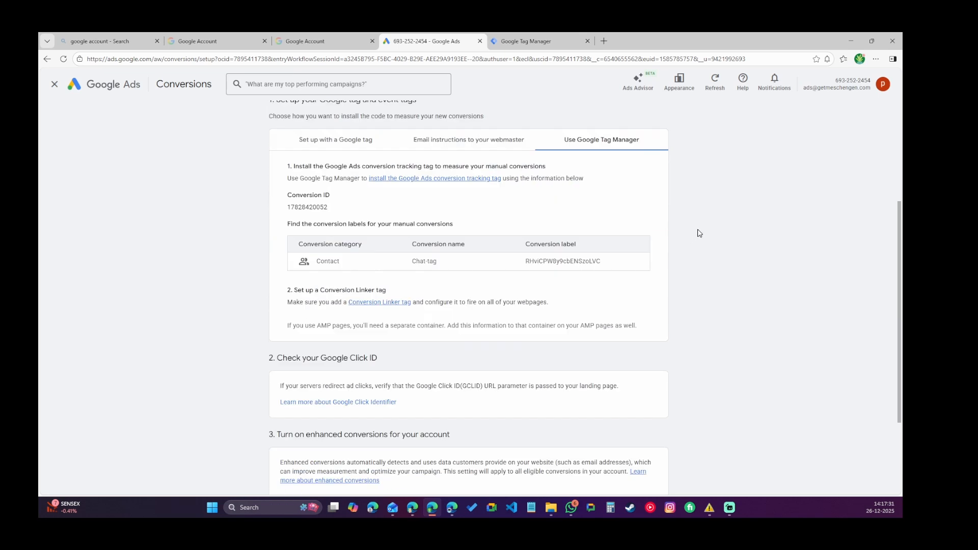
- Copy the conversion ID from Google Ads into the Conversion ID of the chat-tag in Google Tag Manager
double_click(307, 207)
key(ctrl+c)
click(554, 36)
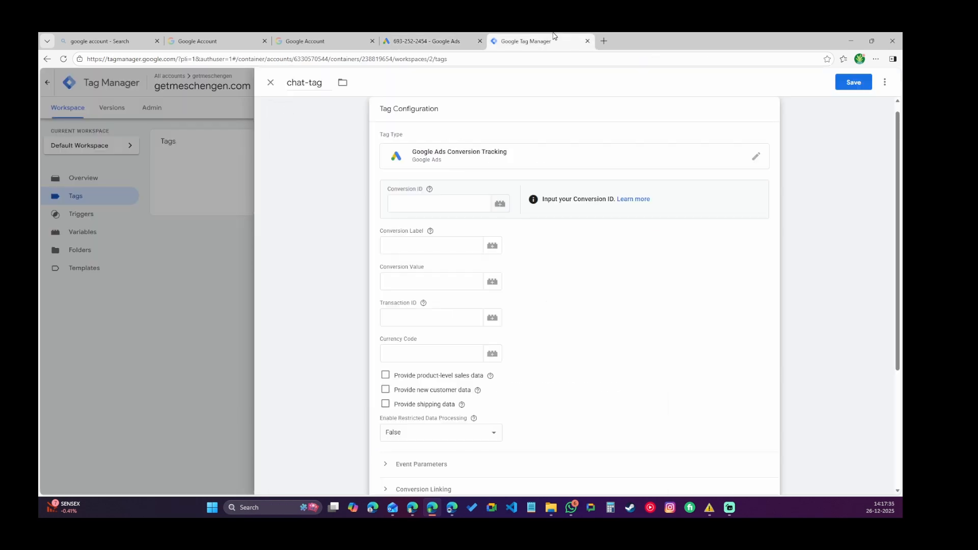
click(420, 206)
key(ctrl+v)
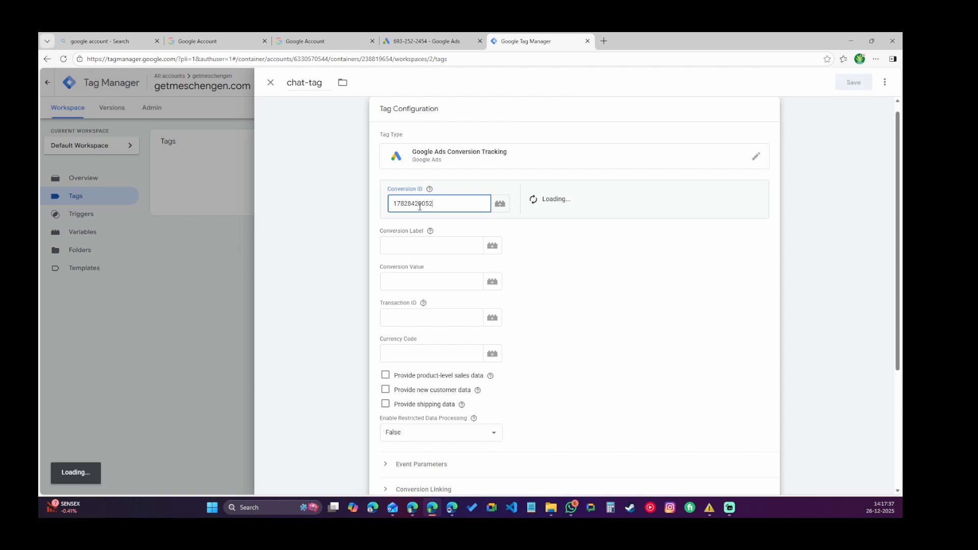
- Copy the conversion label from Google Ads into the chat-tag, and create and save the missing Google tag in the container
click(429, 37)
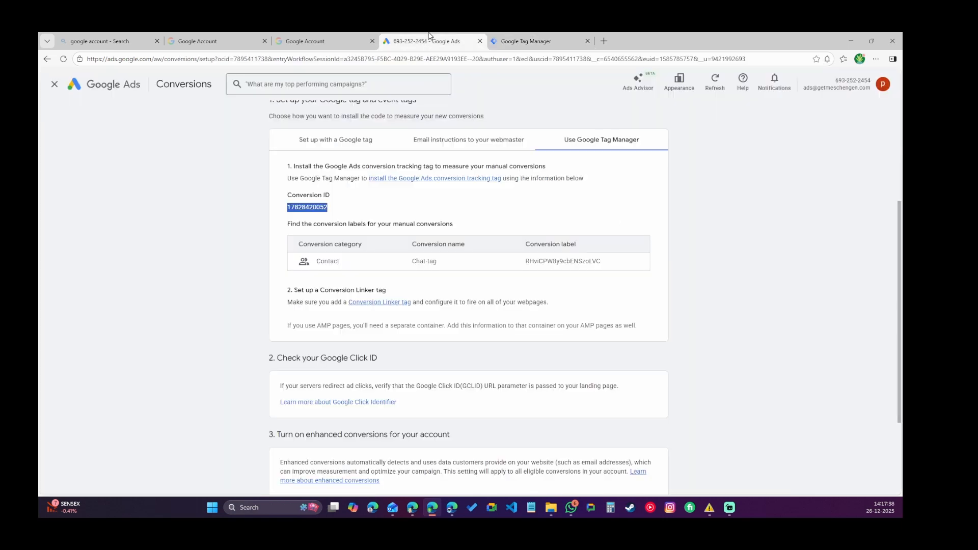
double_click(542, 261)
key(ctrl+c)
click(534, 36)
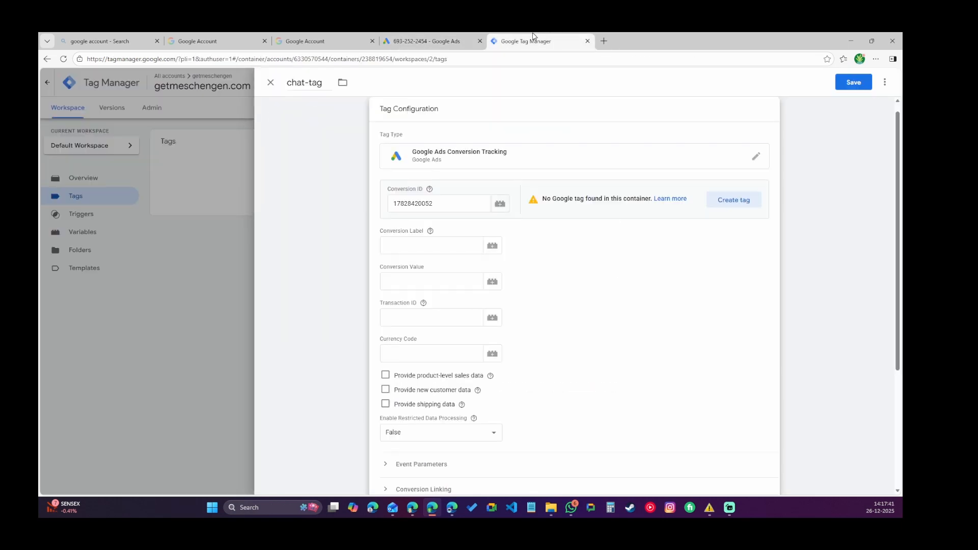
click(436, 247)
key(ctrl+v)
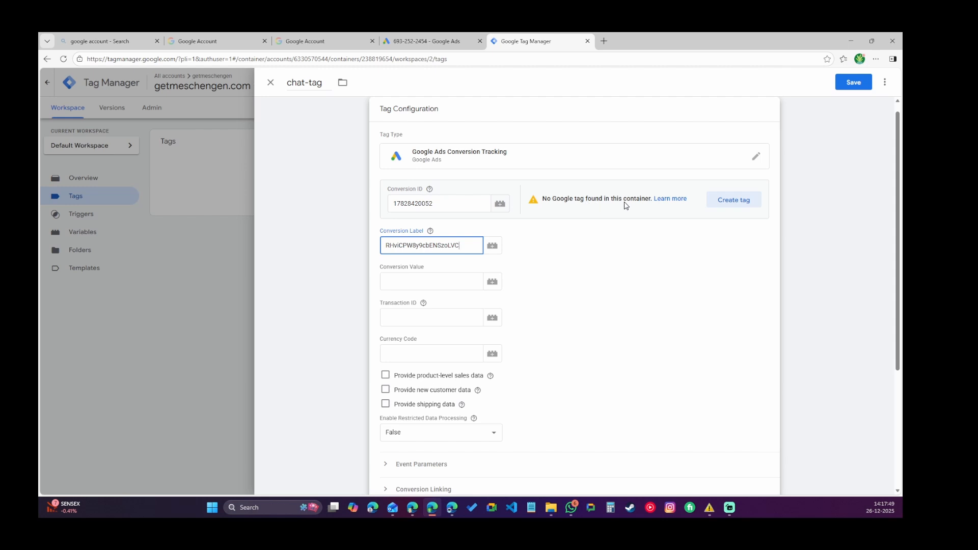
click(744, 204)
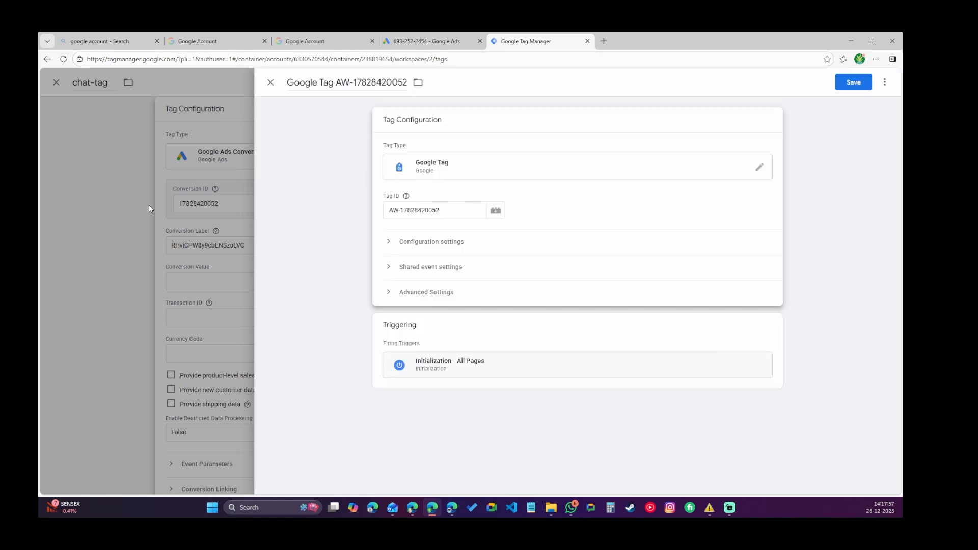
click(859, 84)
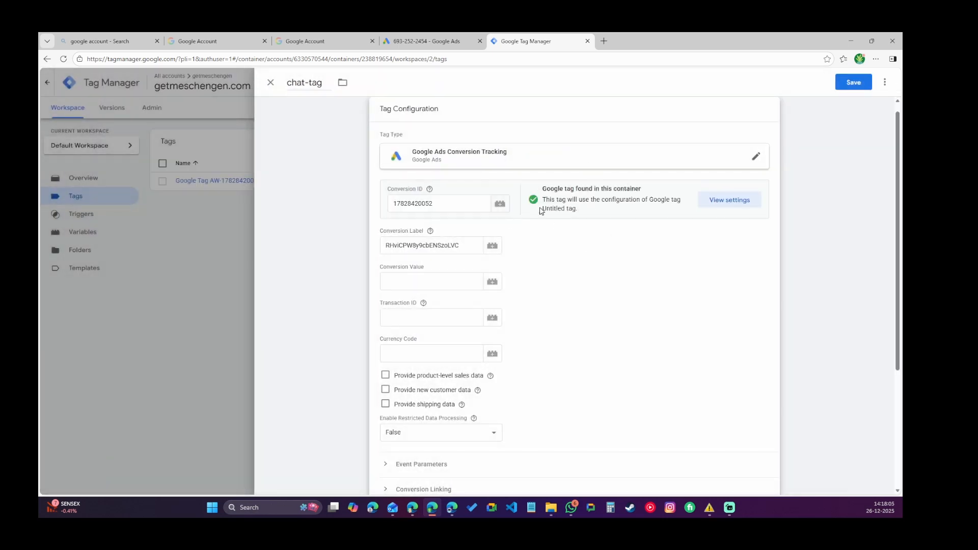
- Assign the chat trigger to the chat-tag as its firing trigger and save the tag
scroll(598, 277, down, 3)
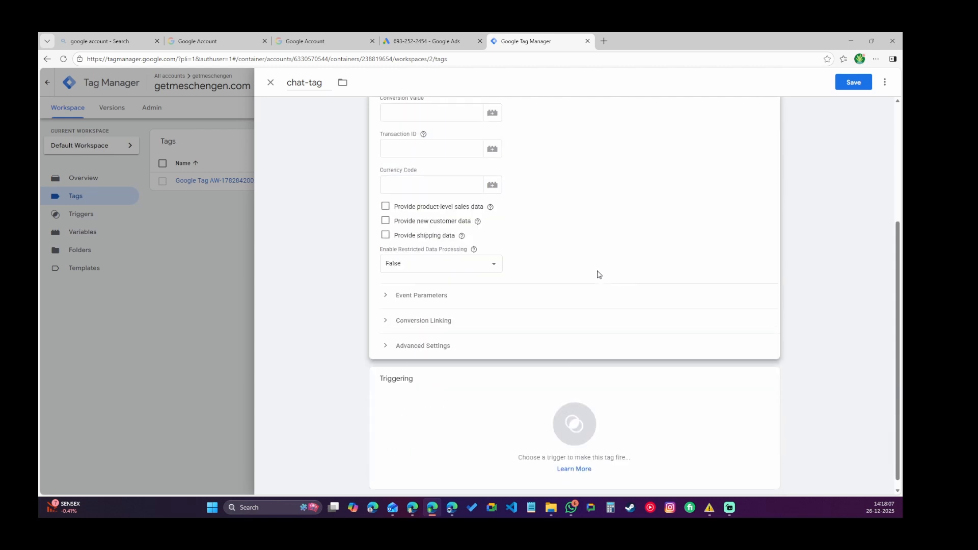
scroll(569, 277, up, 3)
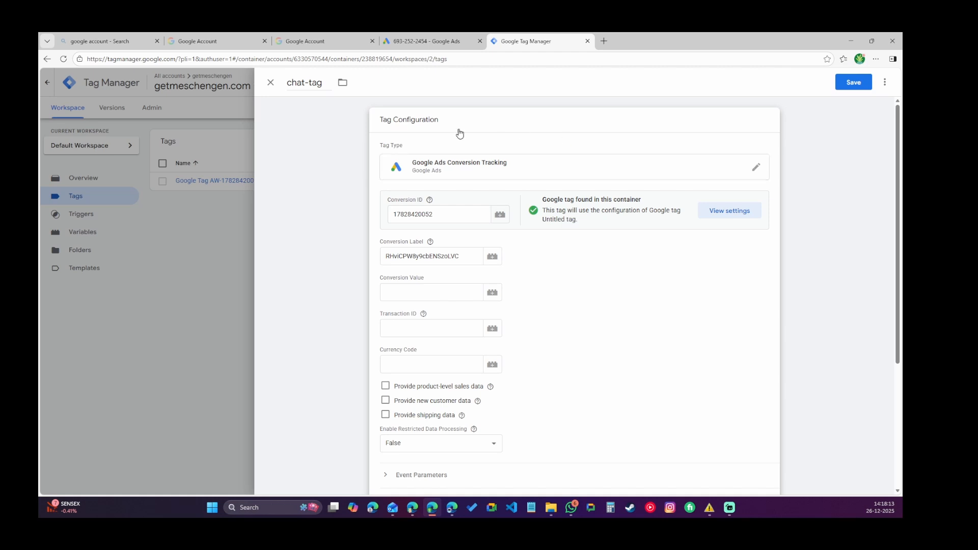
scroll(597, 380, down, 3)
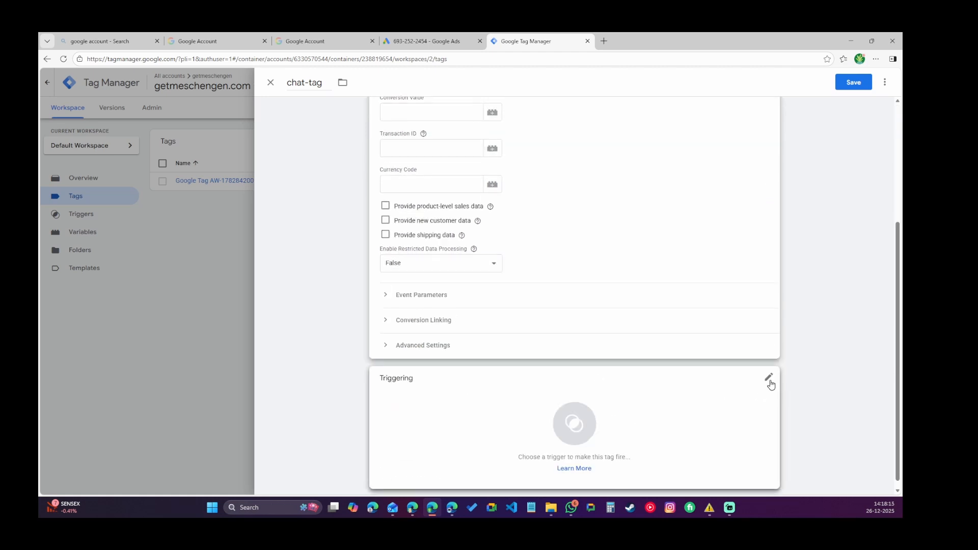
click(768, 379)
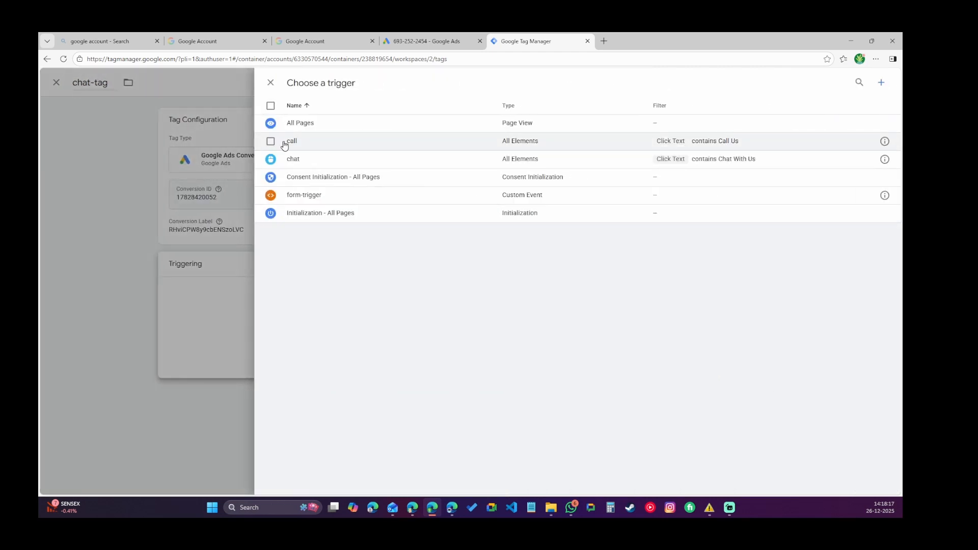
click(291, 161)
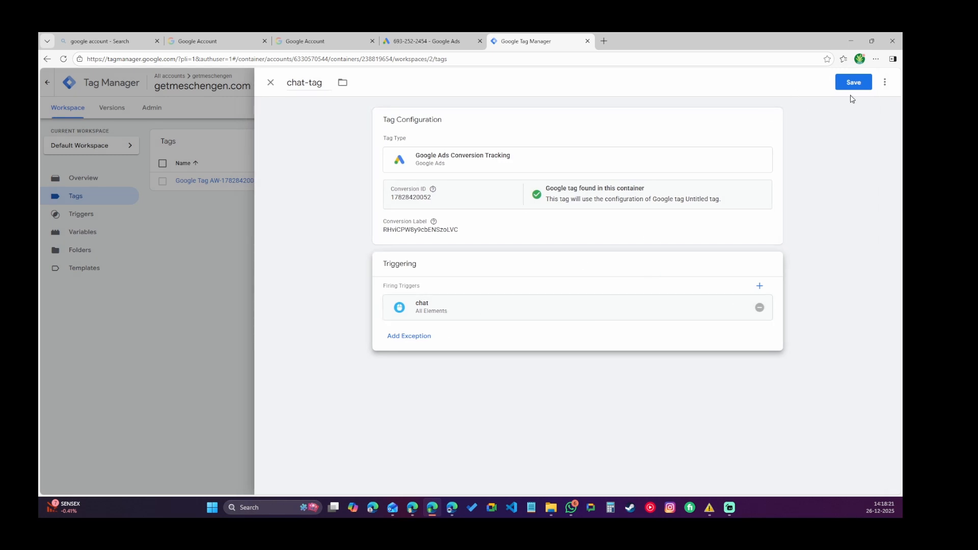
click(861, 83)
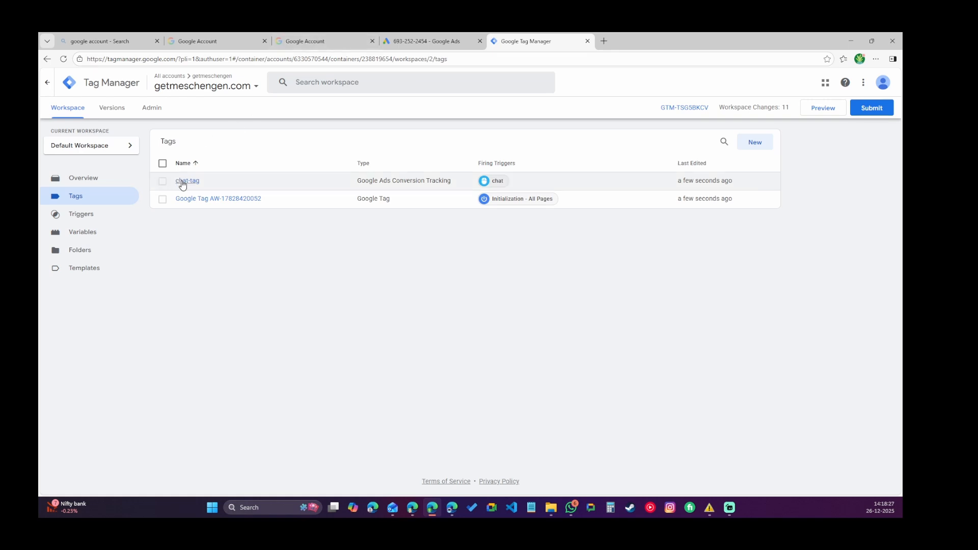
- Create a new tag named "callo" with the Google Ads Conversion Tracking type
click(763, 146)
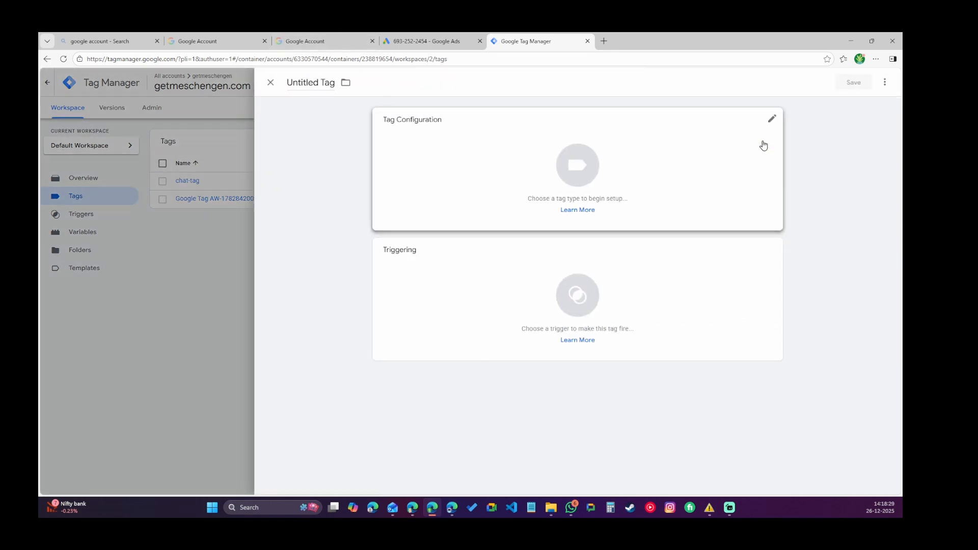
click(300, 80)
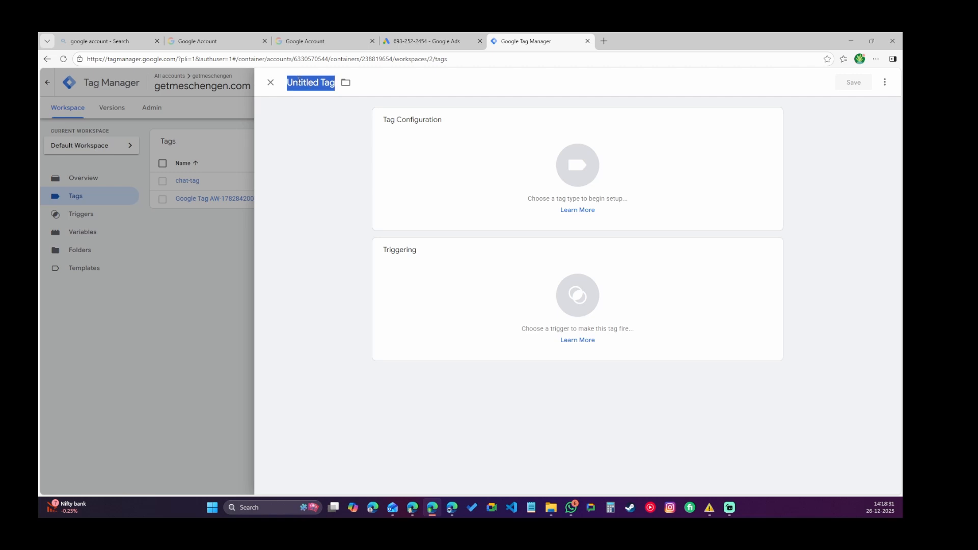
text(callo)
click(684, 123)
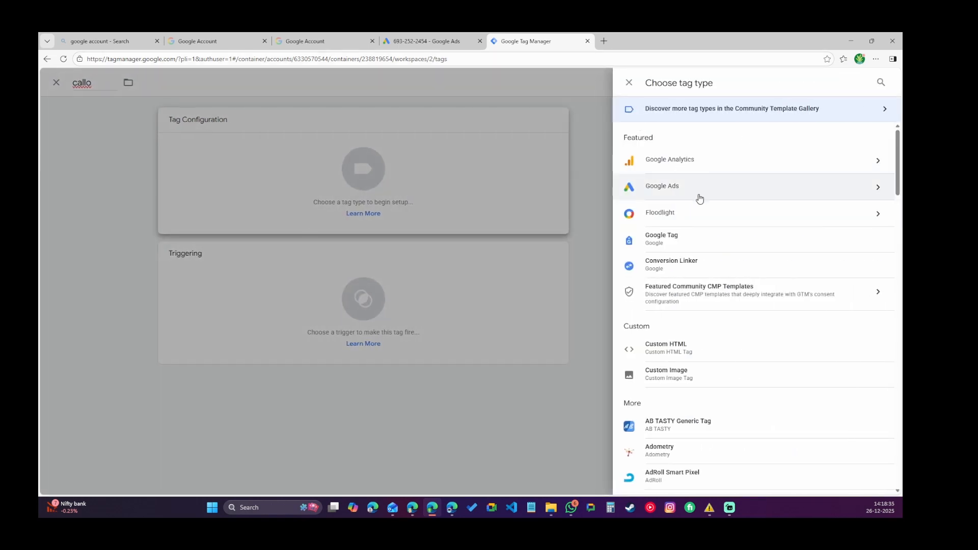
click(700, 199)
click(700, 197)
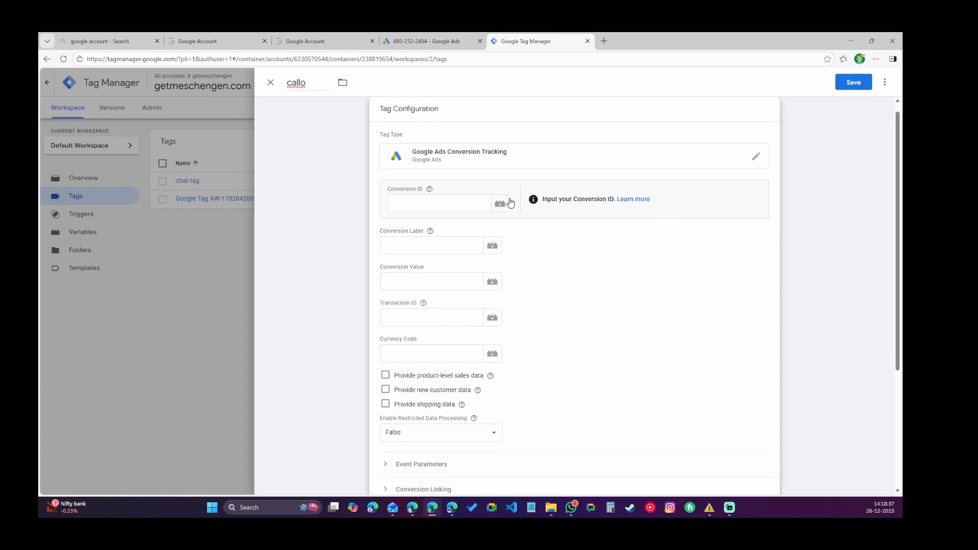
click(429, 204)
- Return to Google Ads, then agree to and finish the conversion setup with enhanced conversions turned on
click(428, 39)
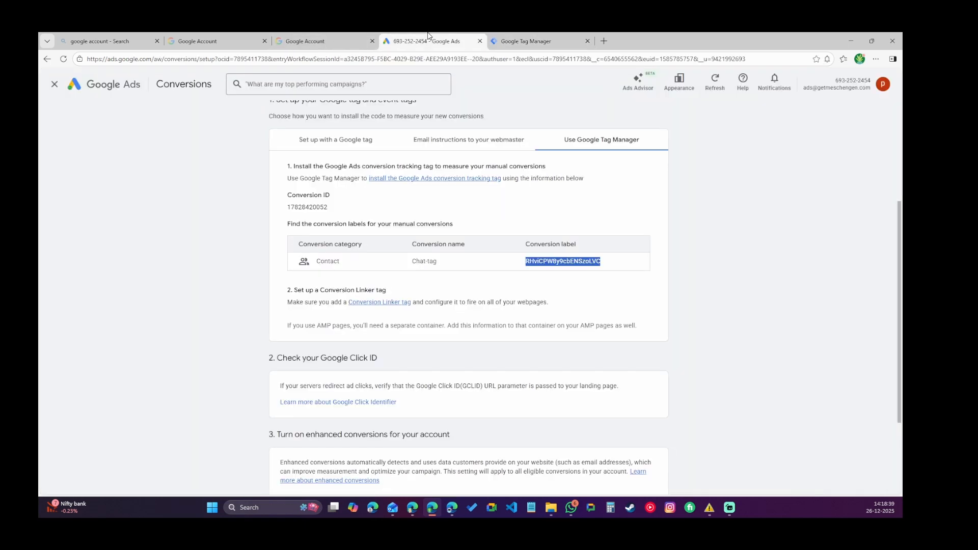
scroll(500, 229, down, 3)
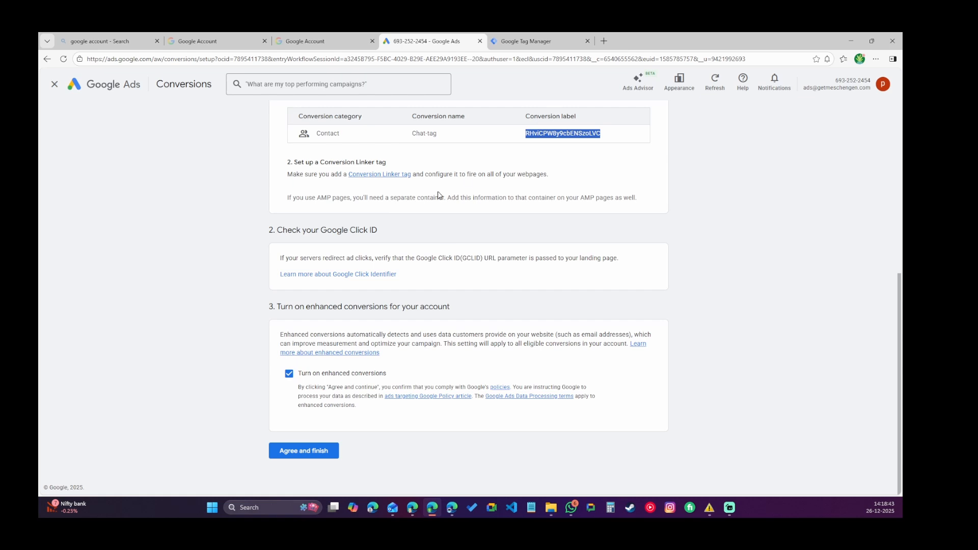
scroll(469, 236, up, 5)
scroll(362, 203, down, 5)
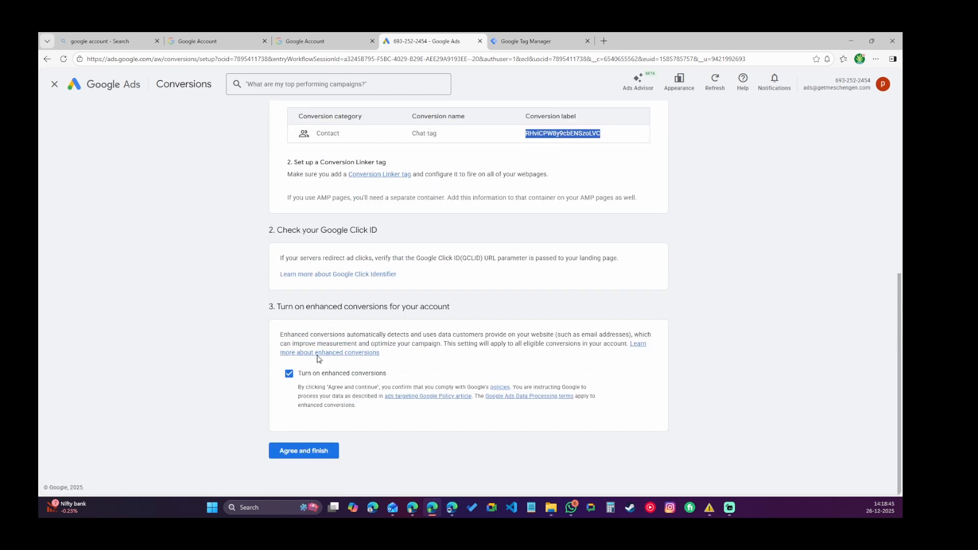
click(301, 451)
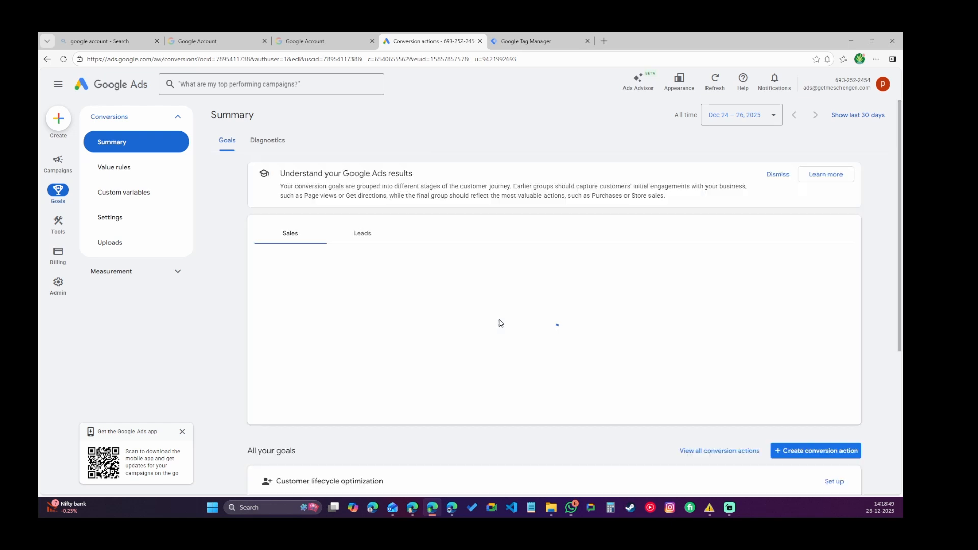
scroll(500, 320, down, 4)
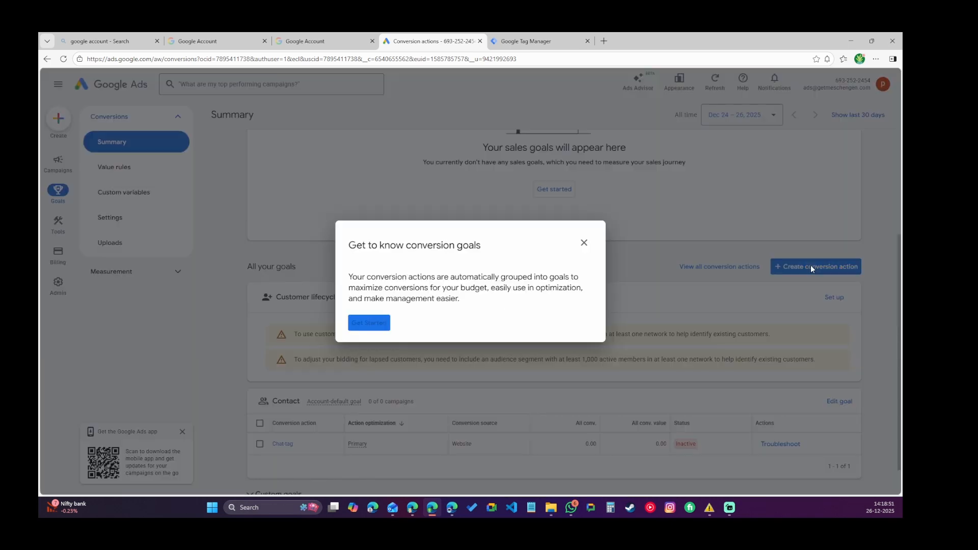
- Leave the goals guide and start a new conversion action measured on the website only, with phone call conversions excluded
click(585, 243)
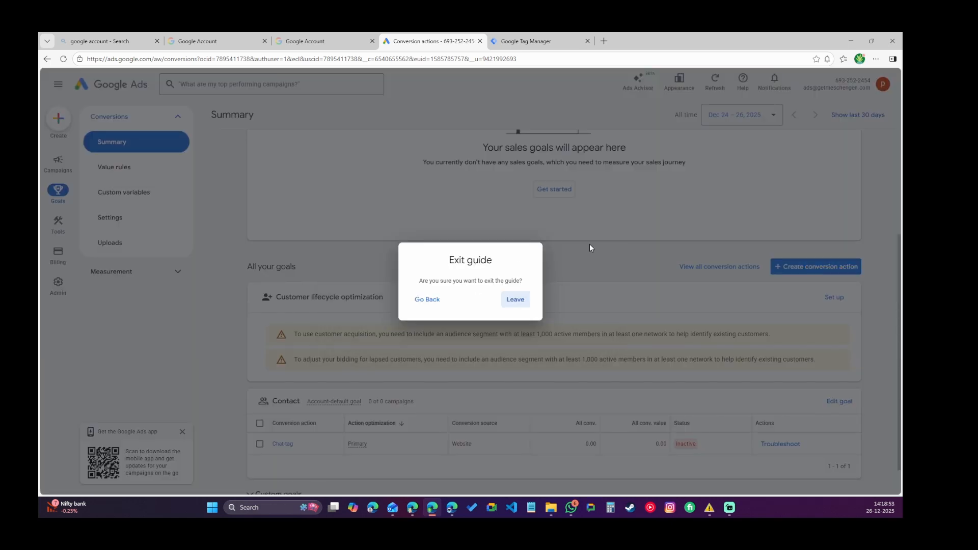
click(513, 300)
click(814, 266)
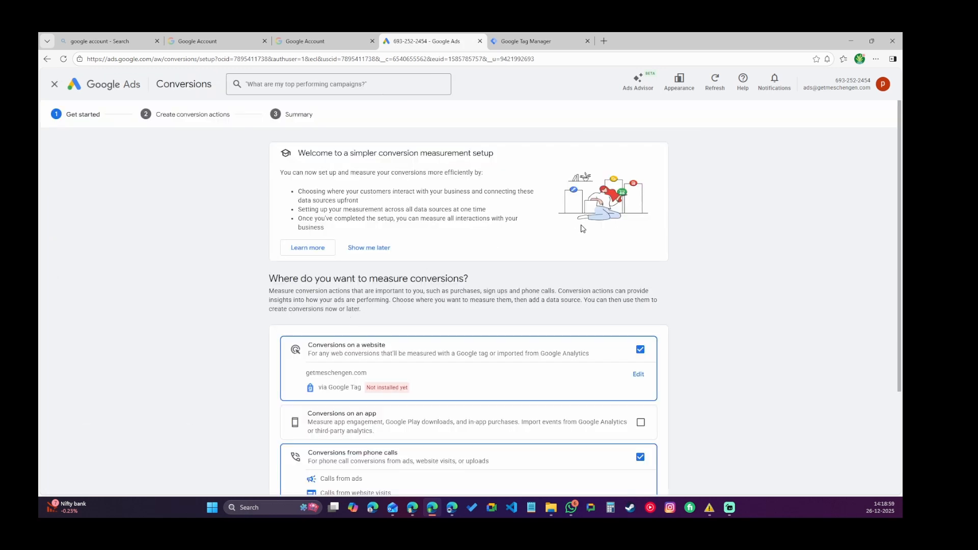
scroll(647, 260, down, 3)
click(641, 318)
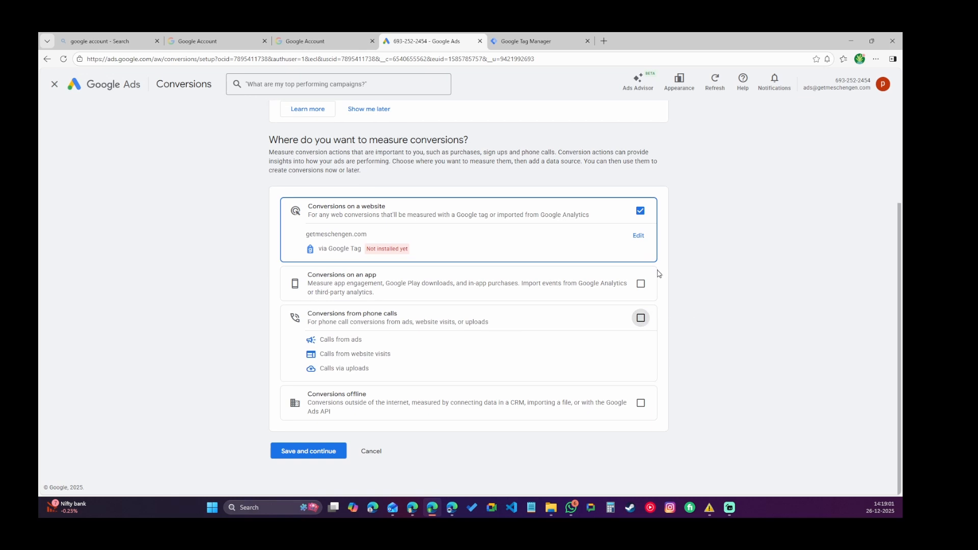
click(320, 452)
click(305, 345)
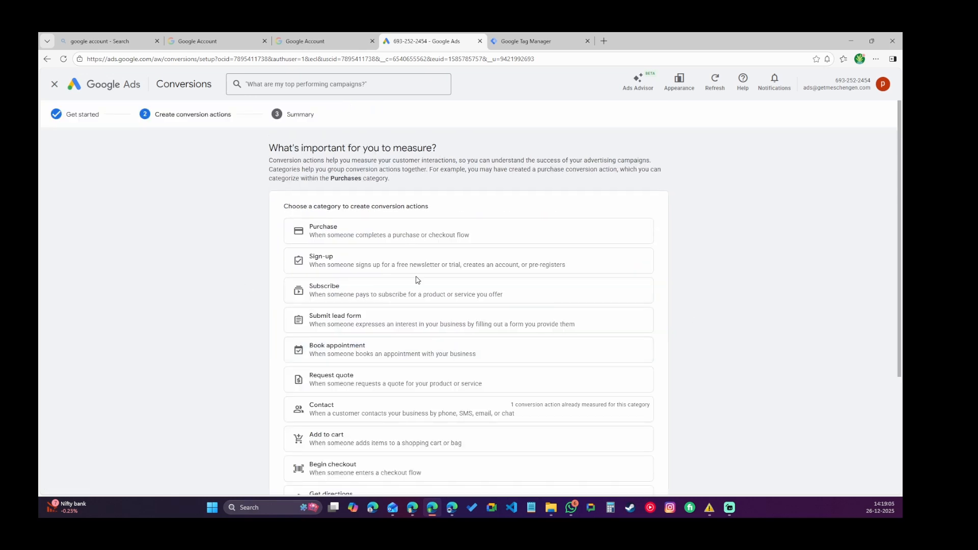
- Choose the Contact category and add a getmeschengen.com conversion action that is set up manually using code
click(330, 413)
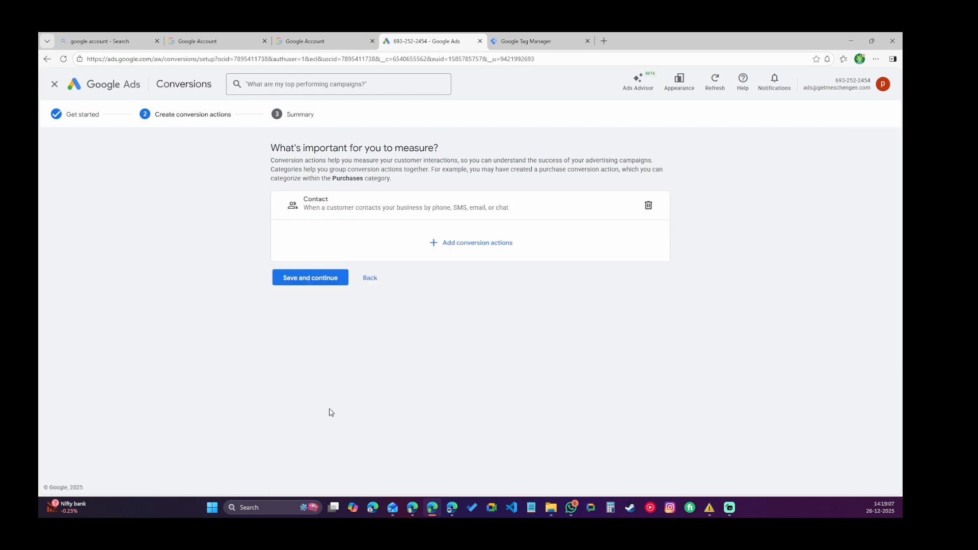
click(466, 248)
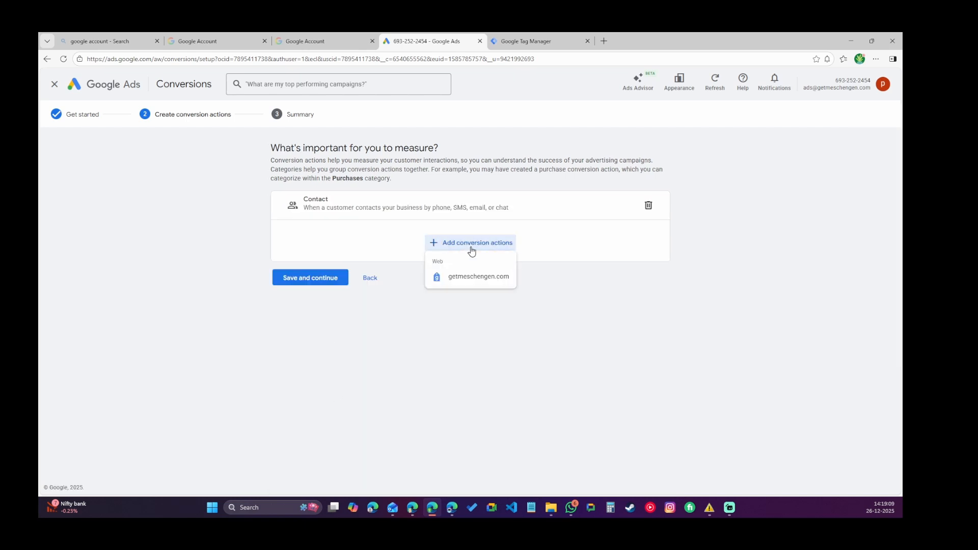
click(471, 280)
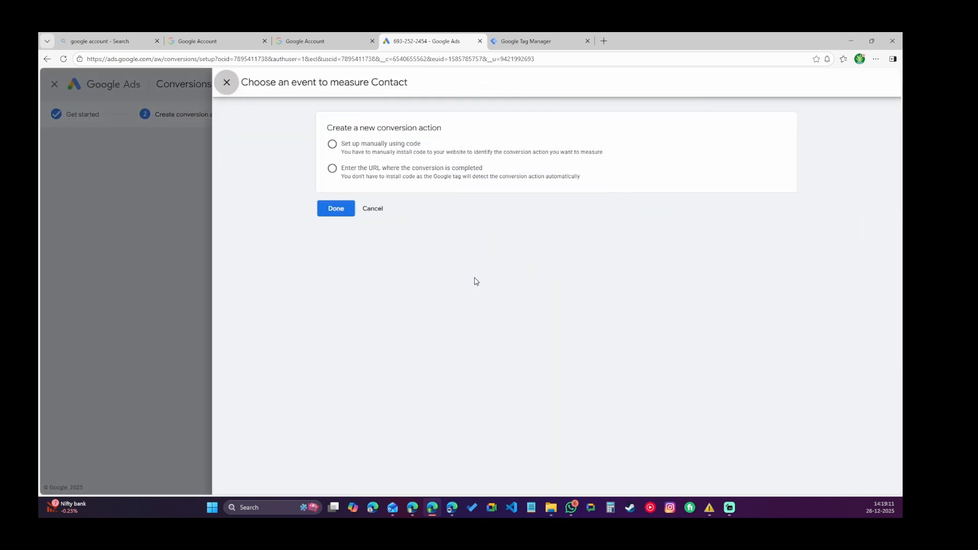
click(333, 145)
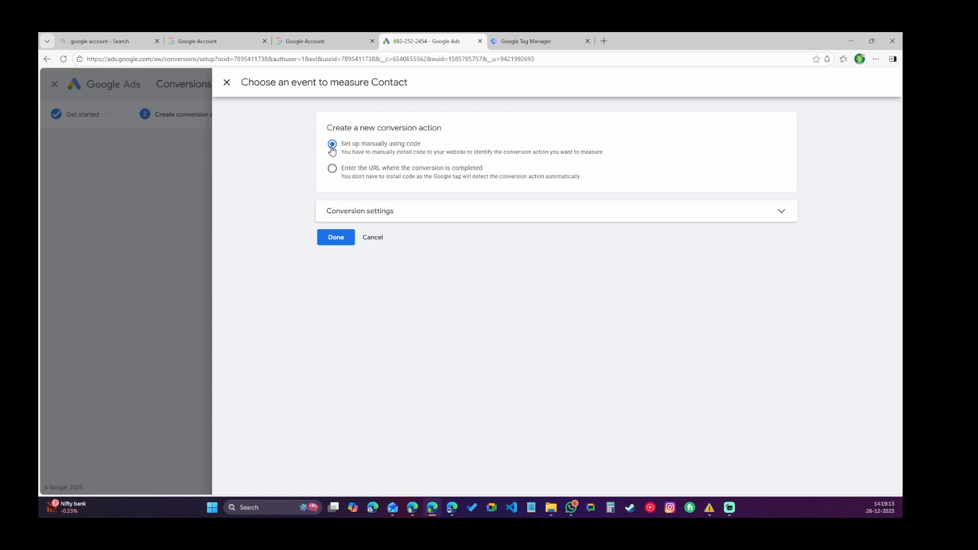
- In the conversion settings, name the conversion "Chats", choose not to use a value, and finish the settings
click(400, 218)
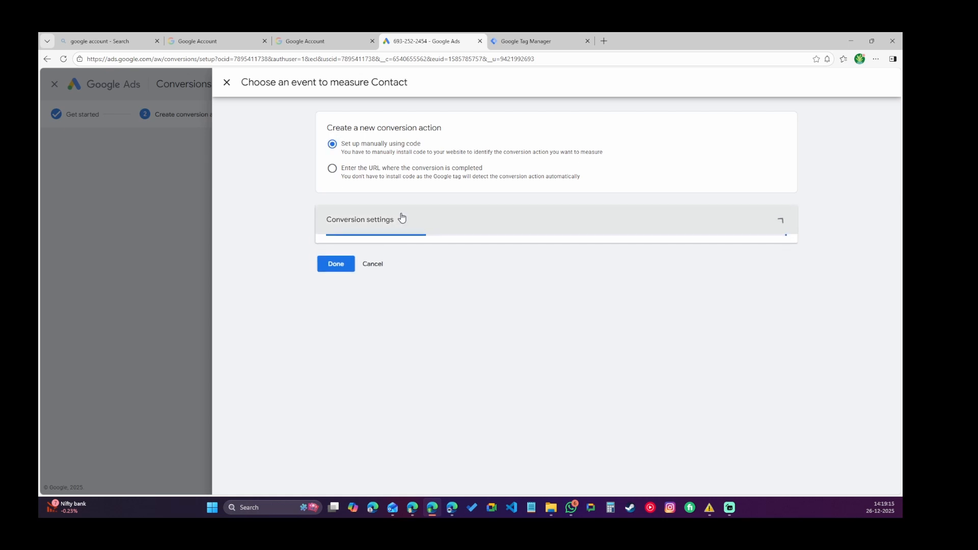
scroll(458, 285, down, 4)
double_click(546, 192)
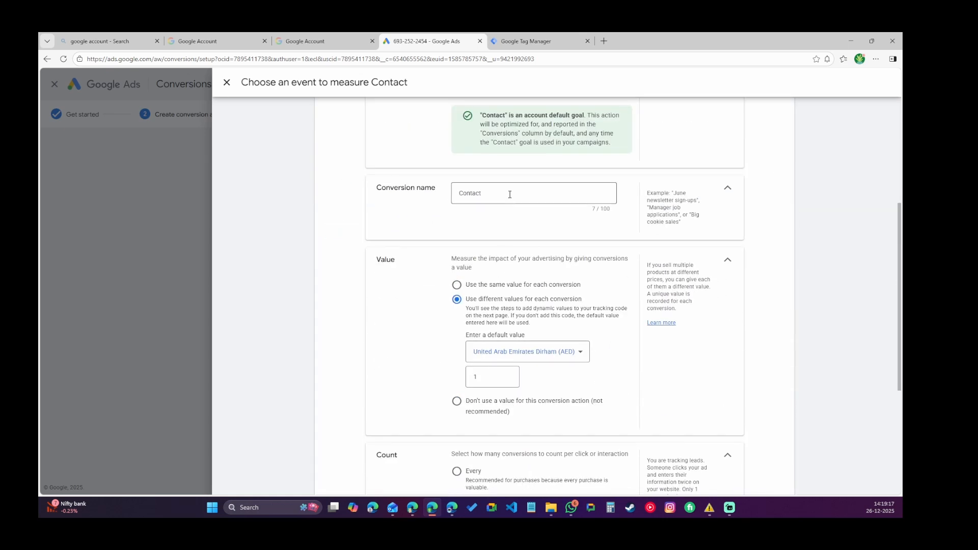
text(Chat)
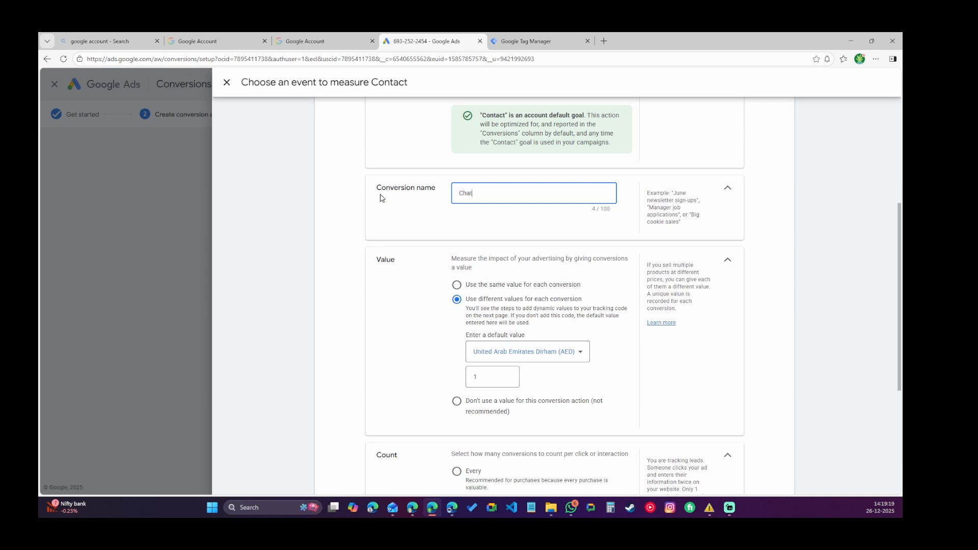
text(s)
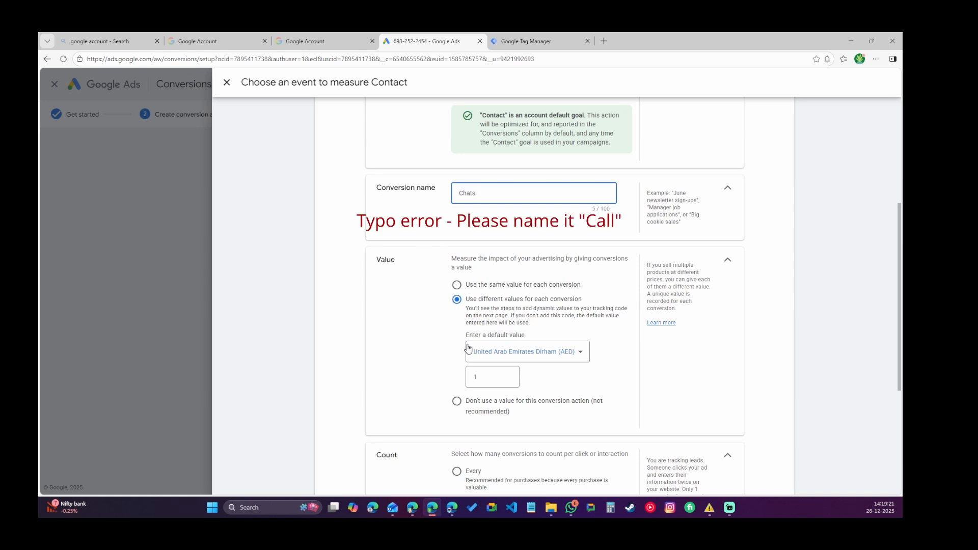
click(457, 401)
scroll(564, 277, down, 5)
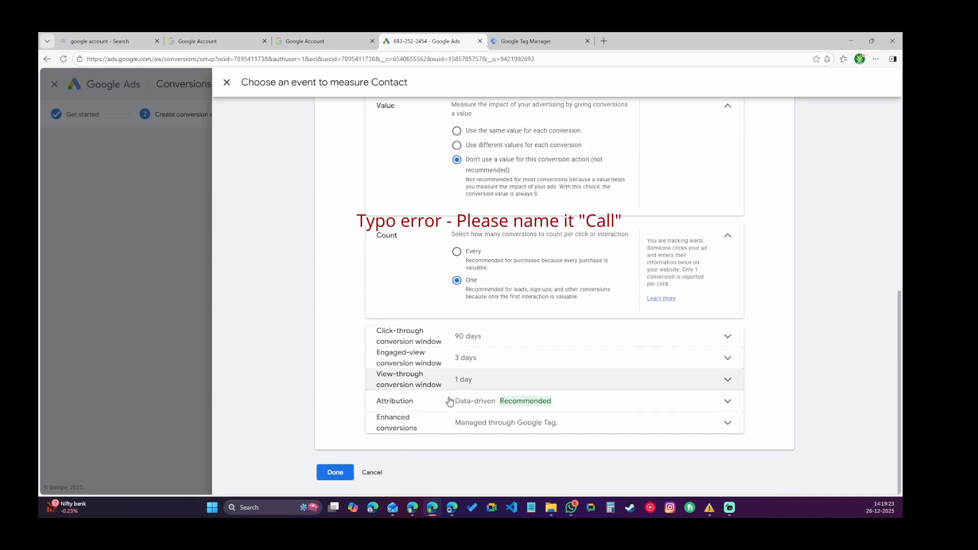
click(343, 473)
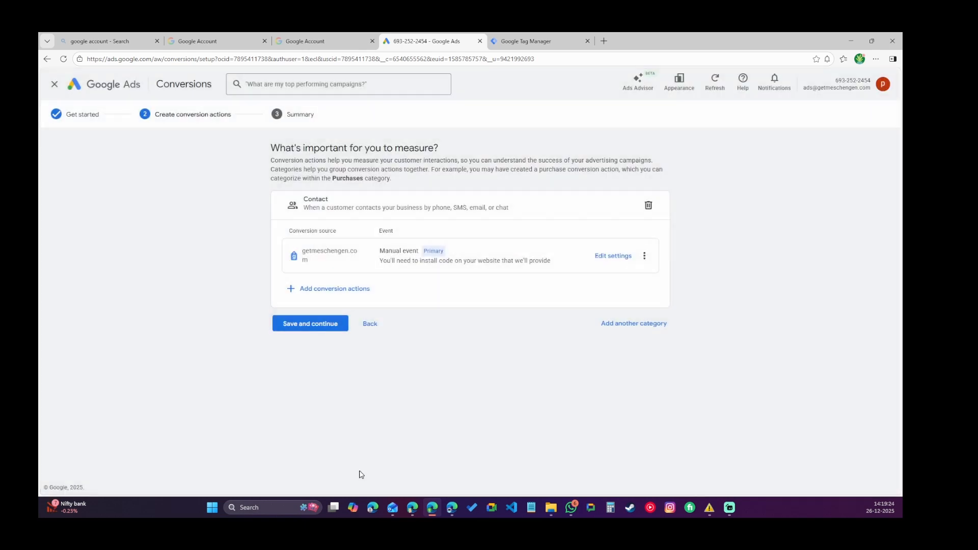
- Save the conversion action and copy its conversion ID from the Google Tag Manager instructions into the callo tag in Tag Manager
click(332, 327)
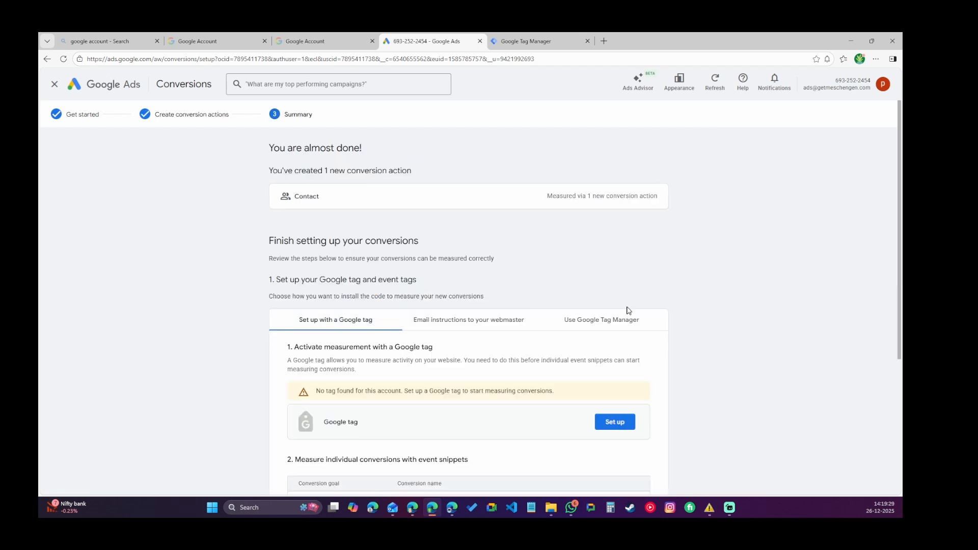
click(599, 320)
scroll(411, 378, down, 3)
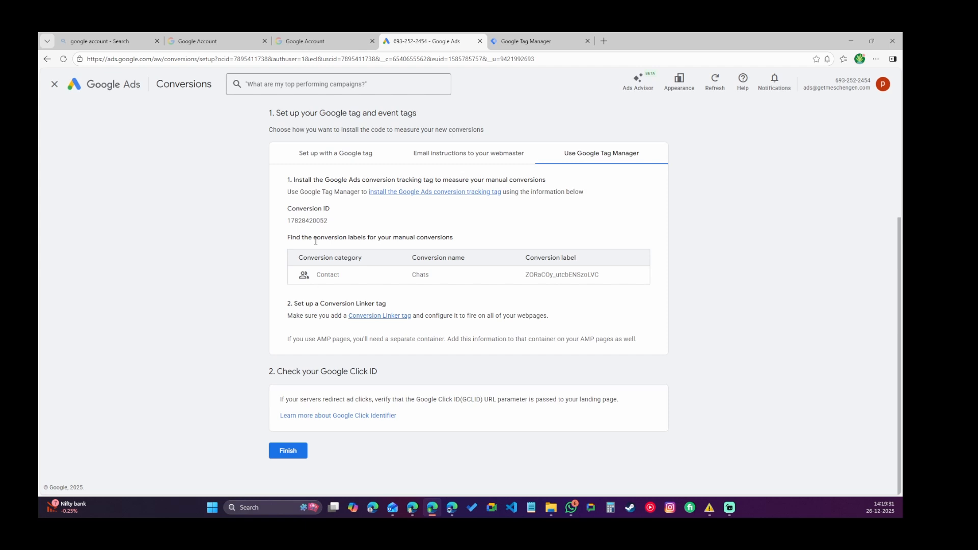
double_click(311, 221)
key(ctrl+c)
click(535, 40)
click(409, 206)
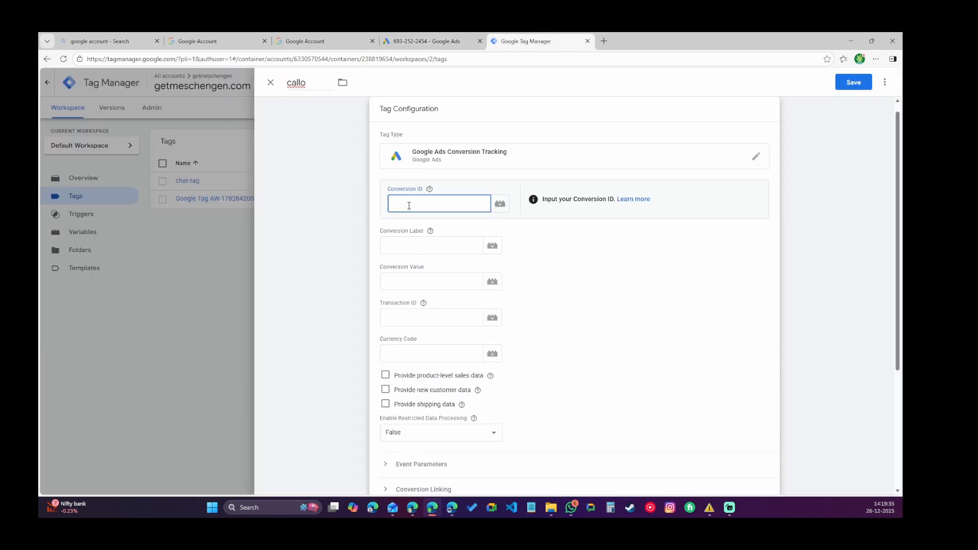
key(ctrl+v)
- Copy the Chats conversion label from Google Ads into the conversion label of the callo tag in Tag Manager
click(453, 40)
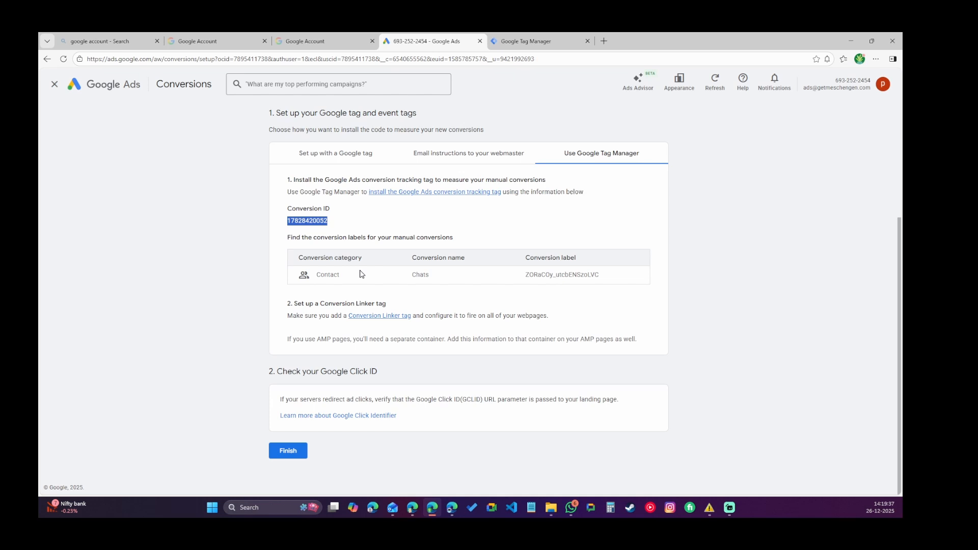
double_click(558, 274)
key(ctrl+c)
click(506, 37)
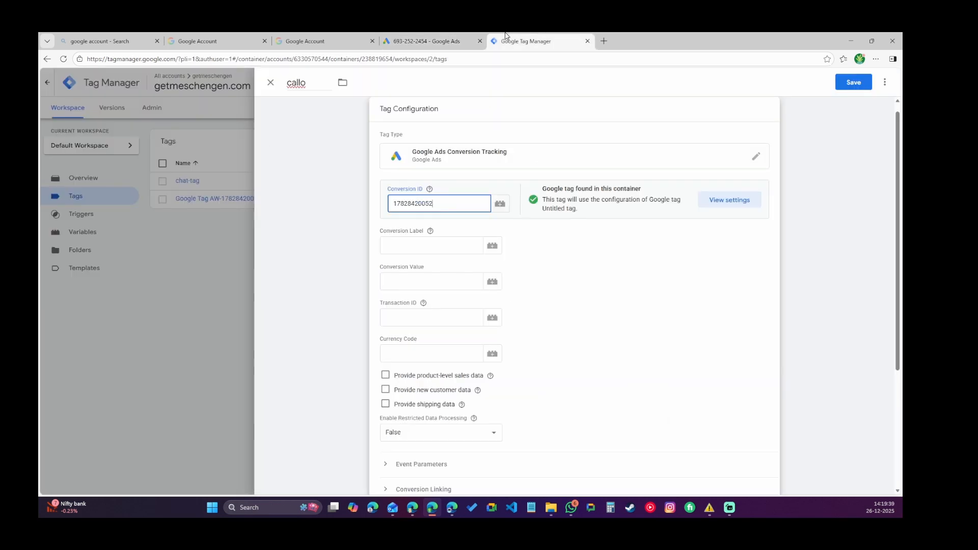
click(432, 249)
key(ctrl+v)
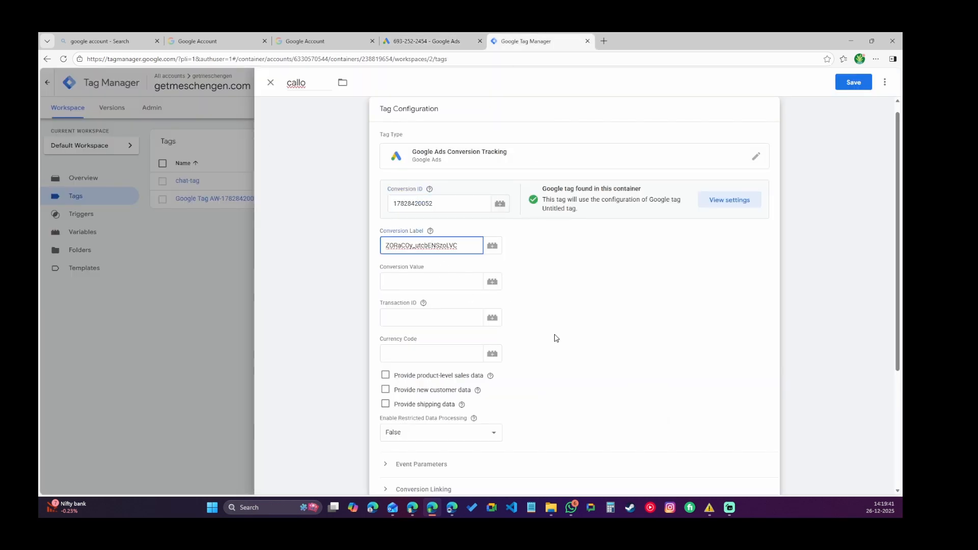
- Assign the call trigger to the callo tag as its firing trigger and save the tag
scroll(556, 339, down, 3)
click(767, 375)
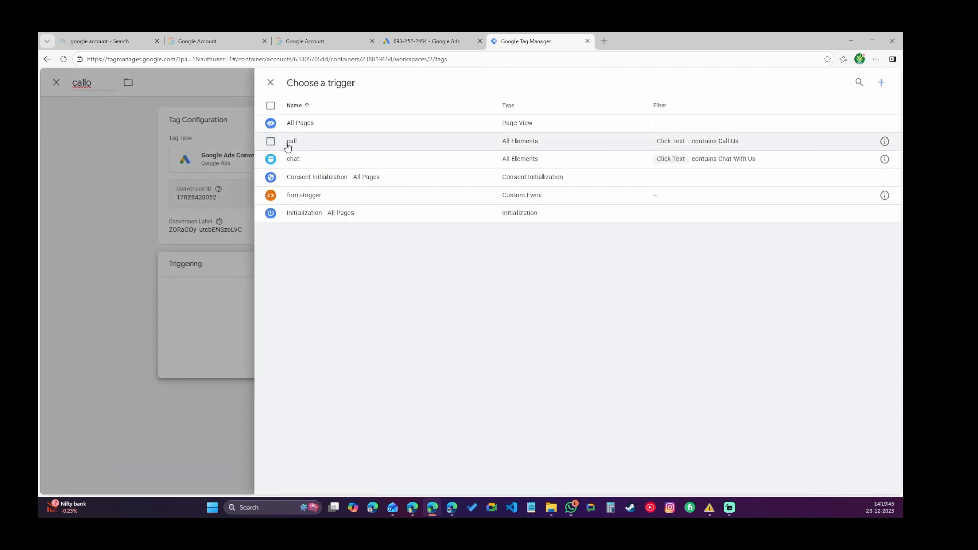
click(289, 144)
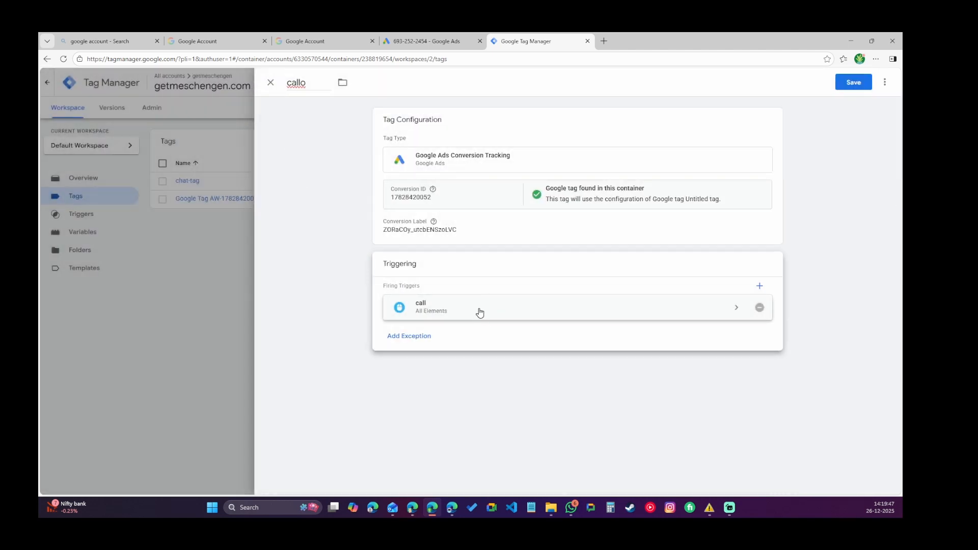
click(850, 85)
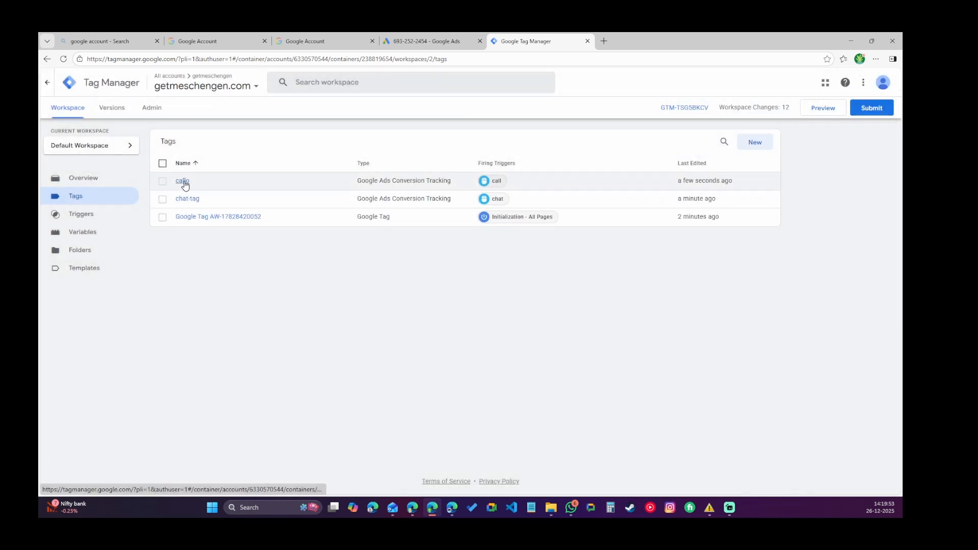
- Rename the callo tag as "call" and save it
click(193, 183)
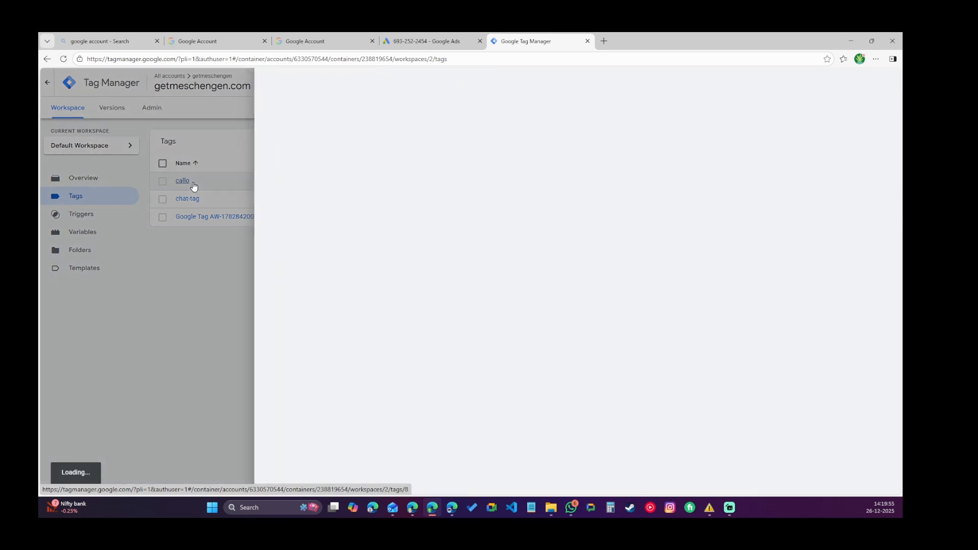
click(310, 84)
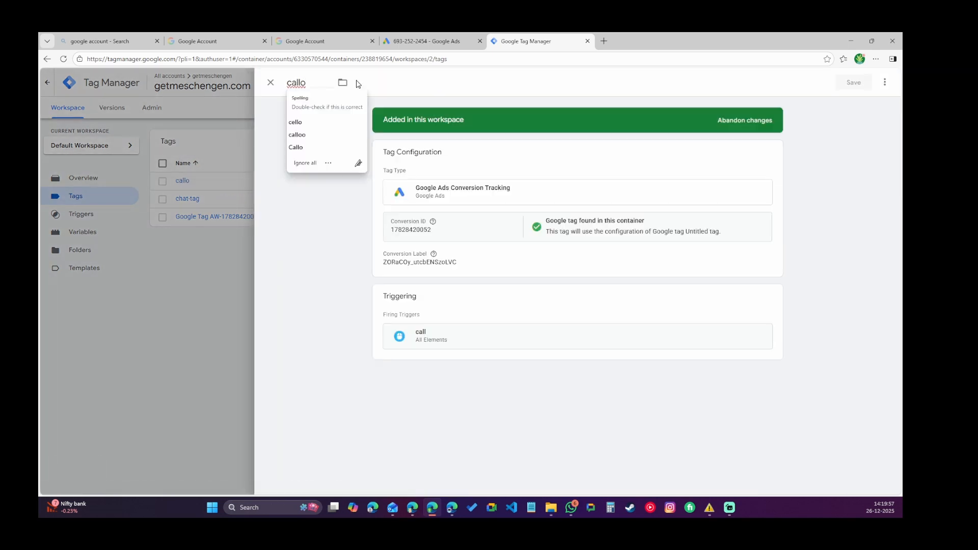
key(BackSpace)
click(846, 83)
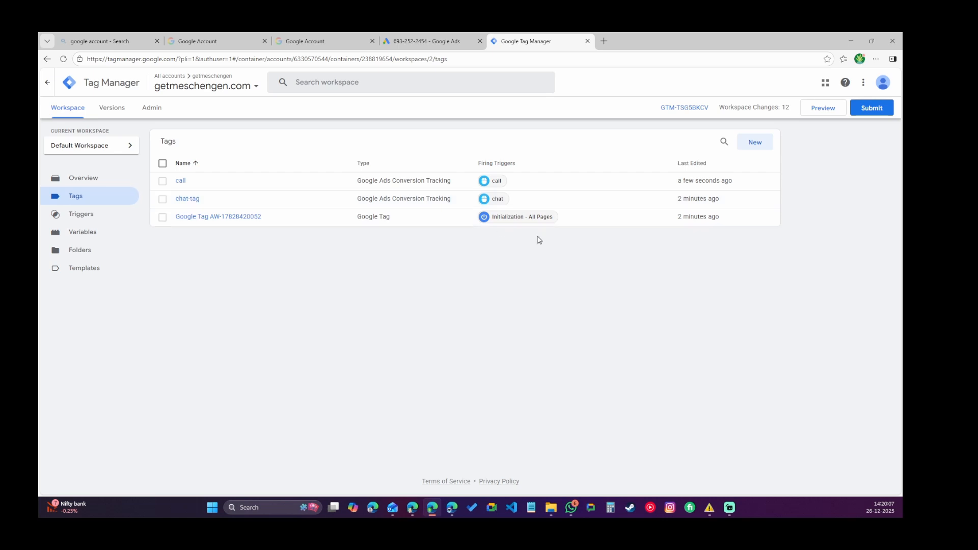
click(83, 219)
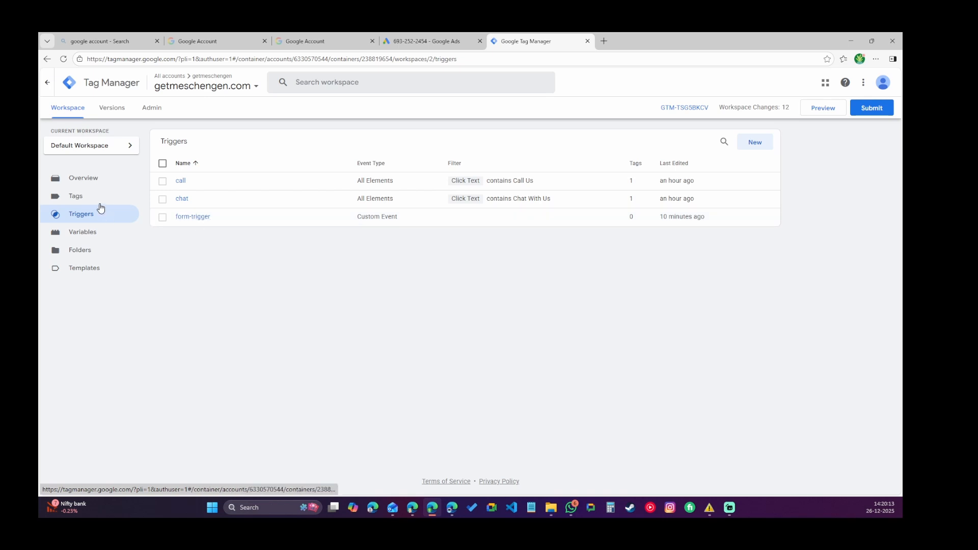
click(105, 197)
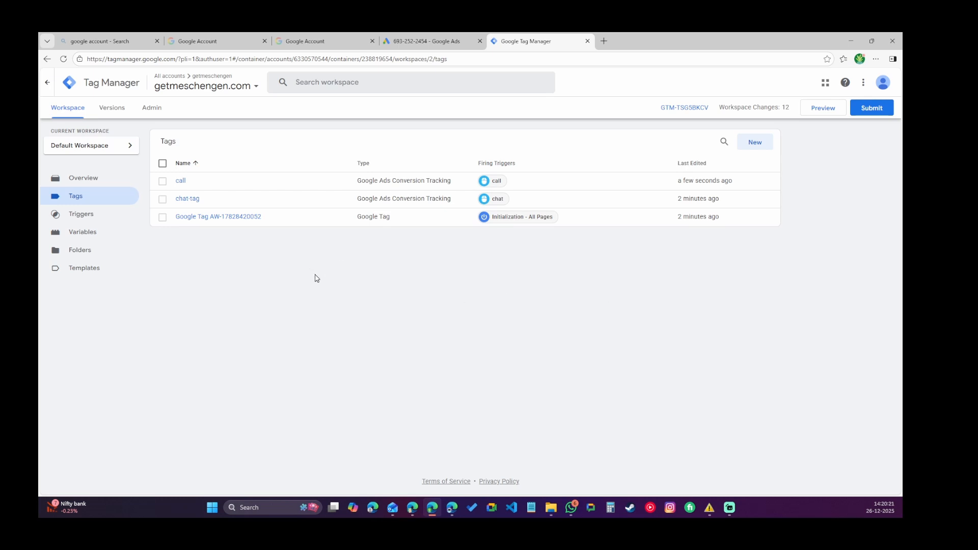
- Create a new tag named "form-tag" with the Custom HTML type
click(755, 145)
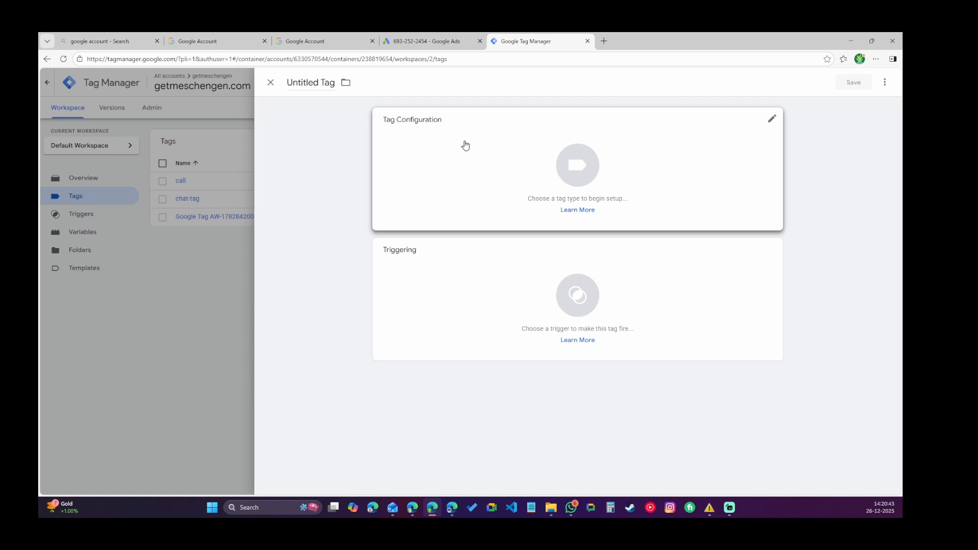
triple_click(310, 79)
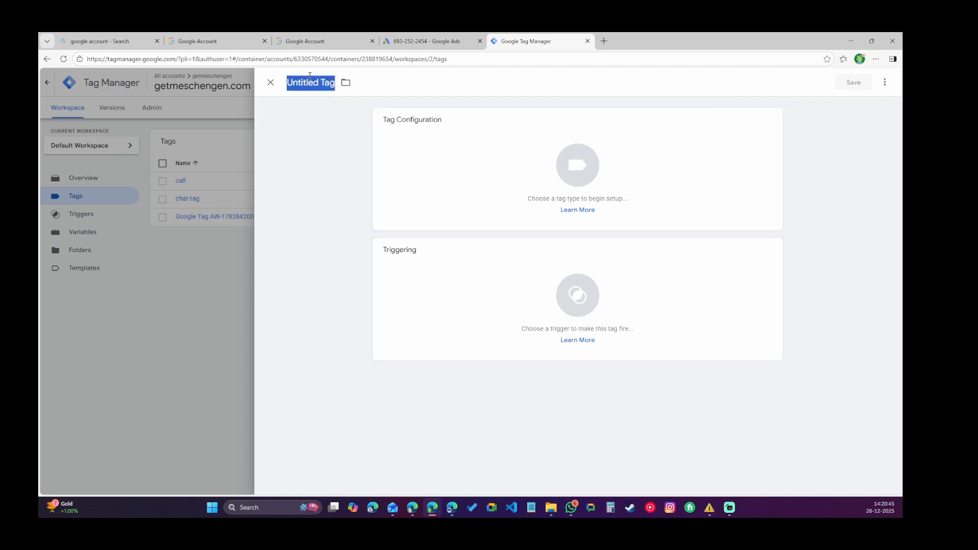
text(form-tag)
click(731, 150)
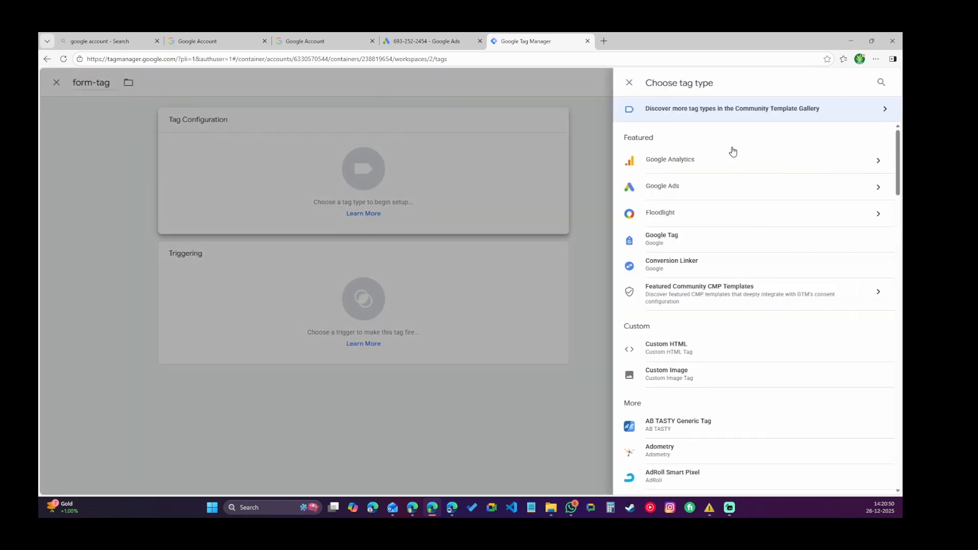
click(692, 197)
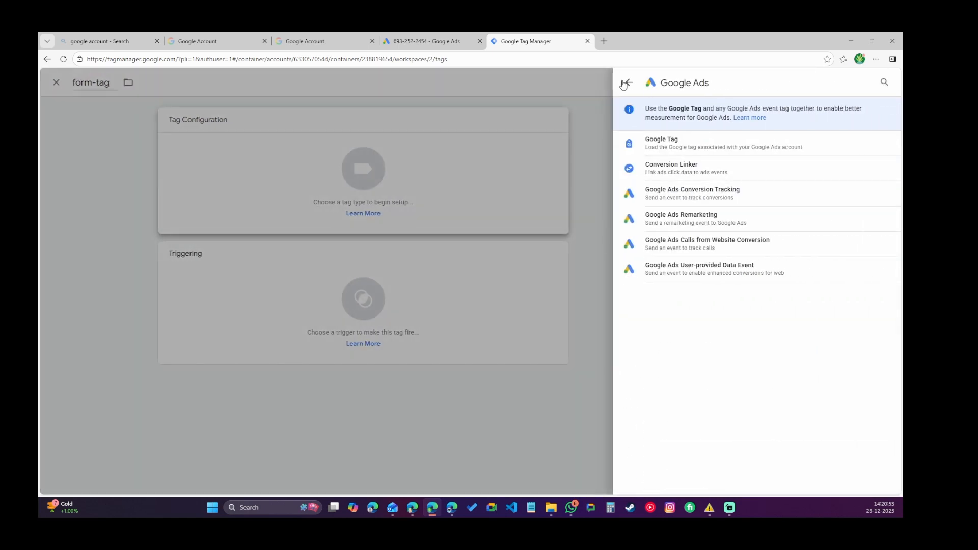
click(627, 83)
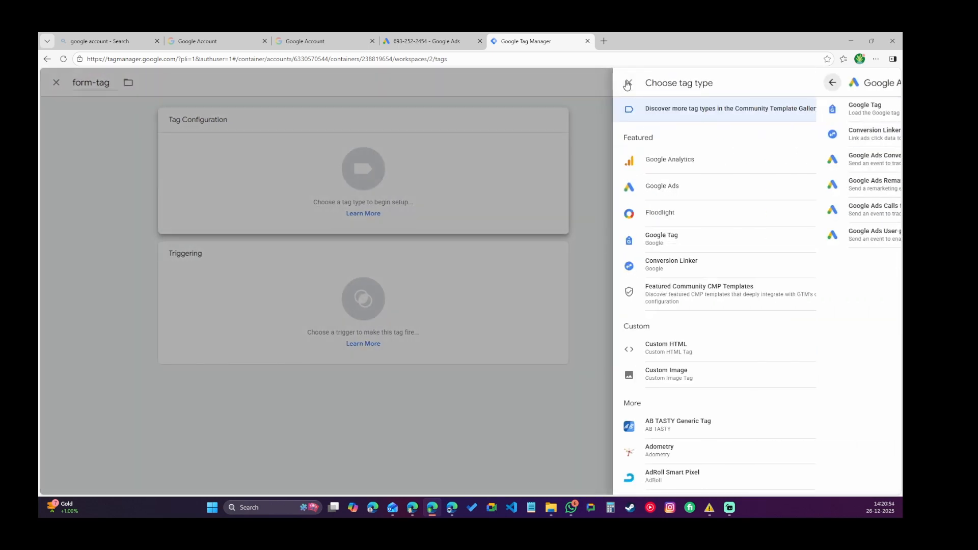
click(668, 351)
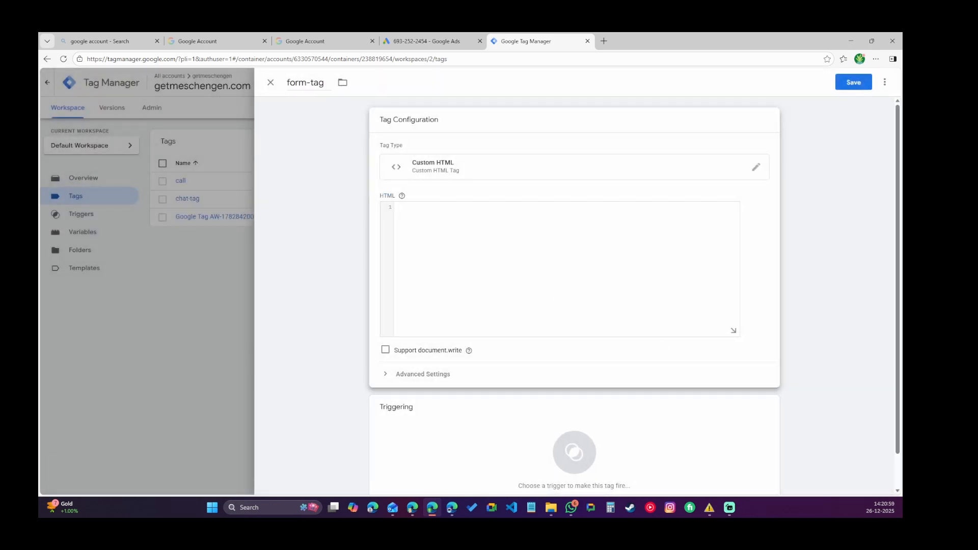
key(alt+Tab)
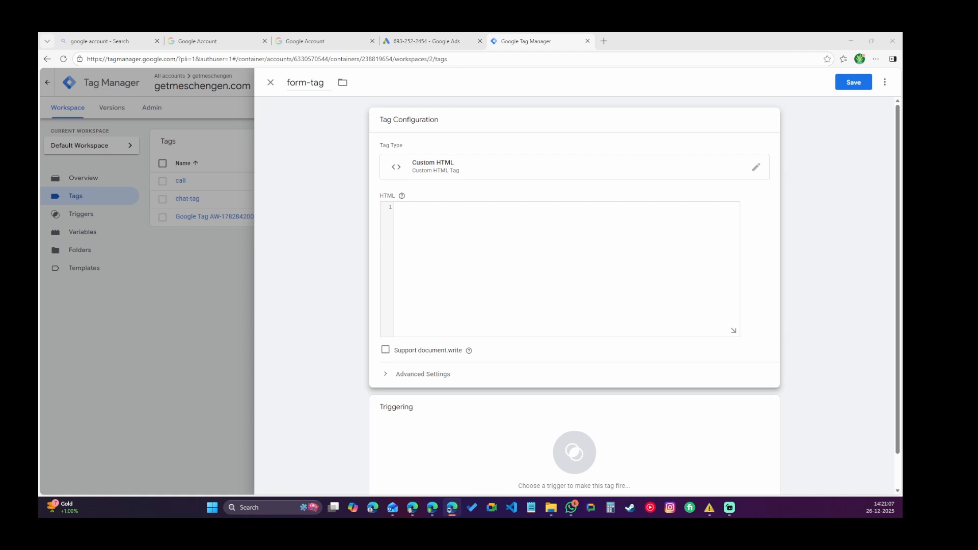
- Insert a script into the HTML of form-tag that listens for wpcf7submit and pushes a cf7submission event with form data to the dataLayer
click(444, 207)
text(<script> (function() {   document.addEventListener( 'wpcf7submit', function( event ) {     var inputs = event.detail.inputs;     var data = {};     for (var i = 0; i < inputs.length; i++) {         data[inputs[i].name] = inputs[i].value;     }     window.dataLayer = window.dataLayer || [];     window.dataLayer.push({       'event': 'cf7submission',       'formId': event.target.getAttribute('wpcf7-form-id'),       'formData': data     });   }, false ); })(); </script>)
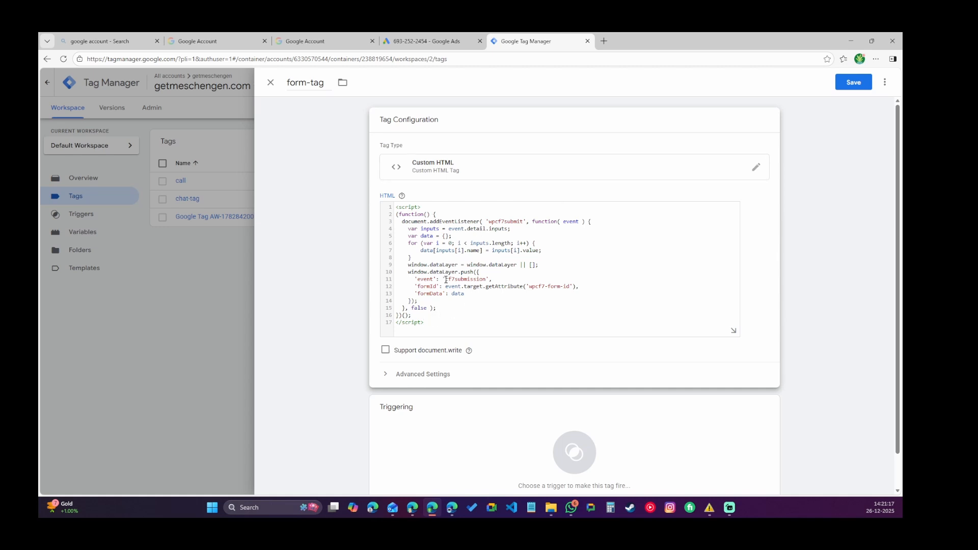
drag(447, 279, 482, 281)
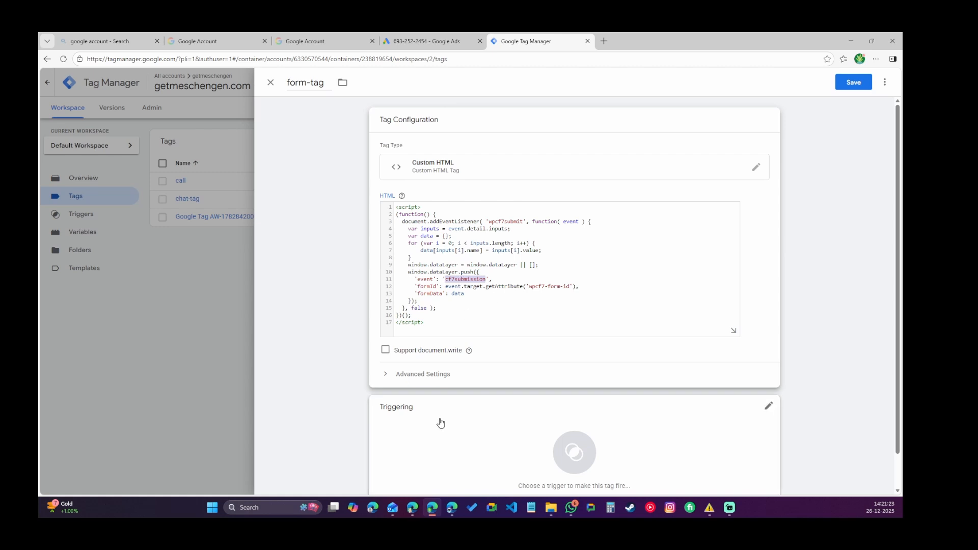
- Assign the All Pages trigger to form-tag as its firing trigger and save the tag
click(758, 411)
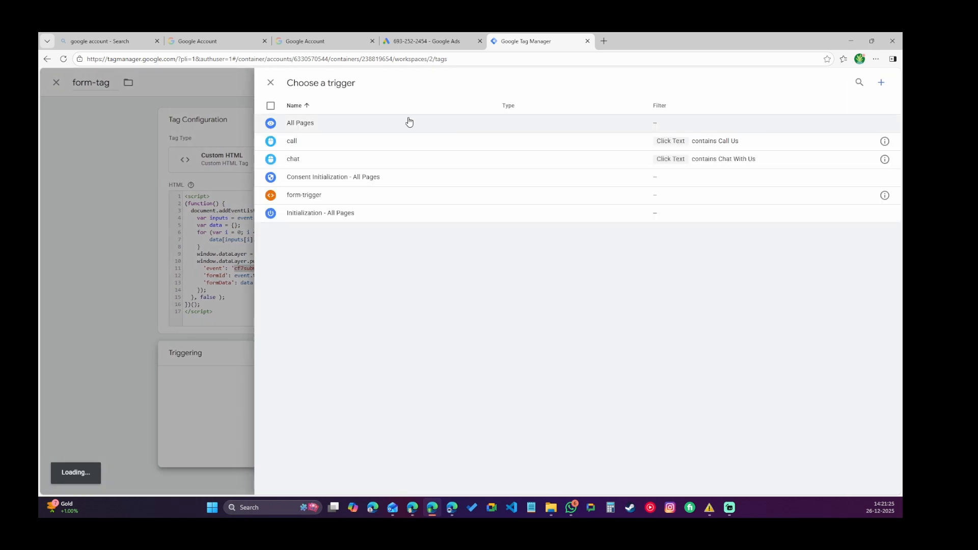
click(323, 127)
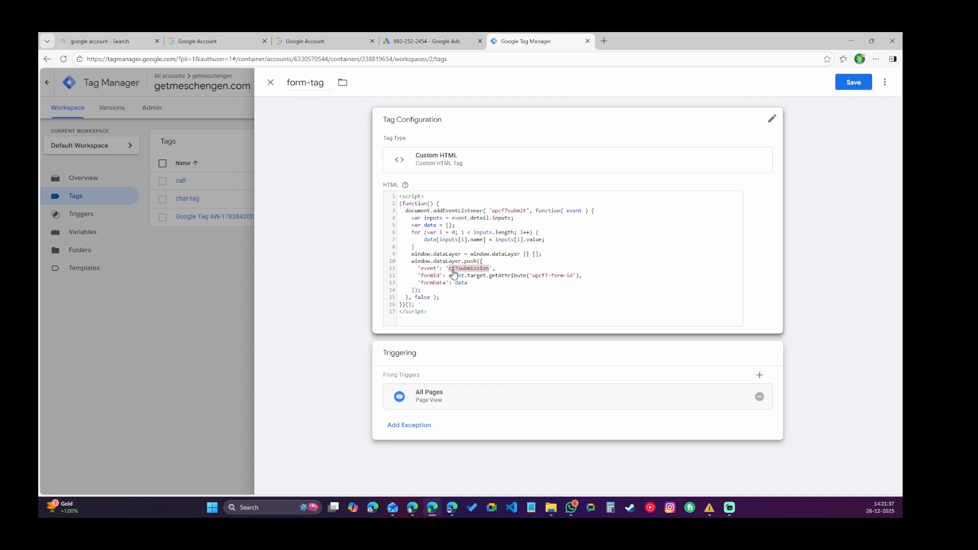
click(853, 83)
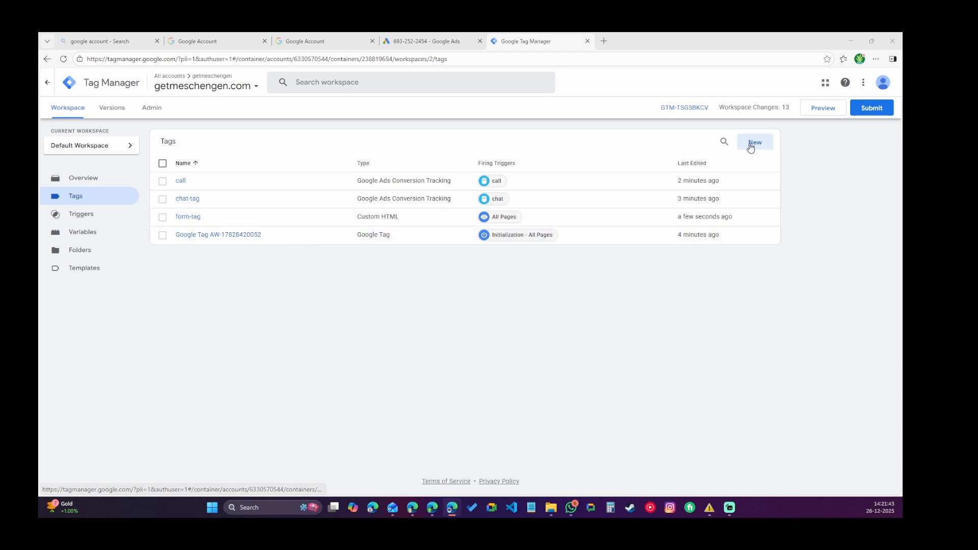
- Create a new tag named "form-submit" with the Google Ads Conversion Tracking type
click(754, 142)
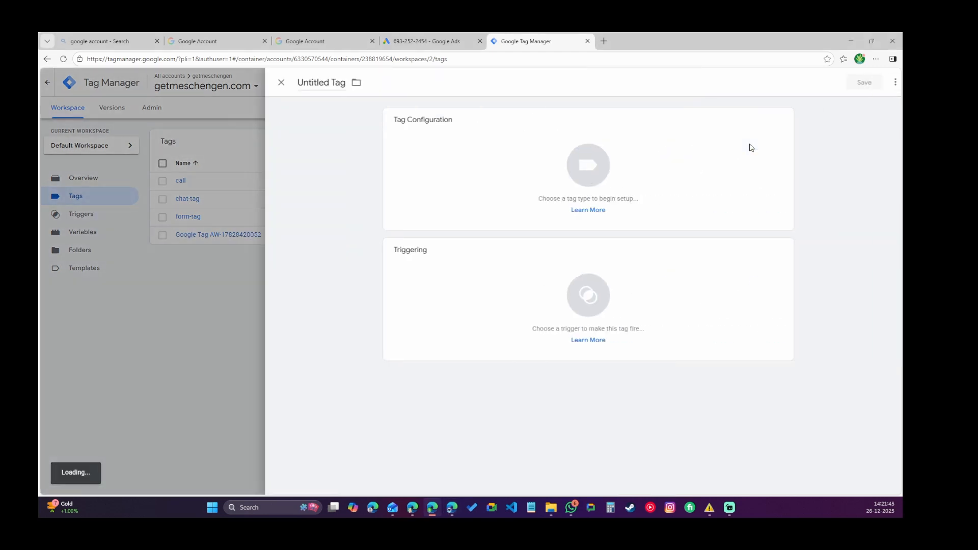
triple_click(323, 83)
text(f)
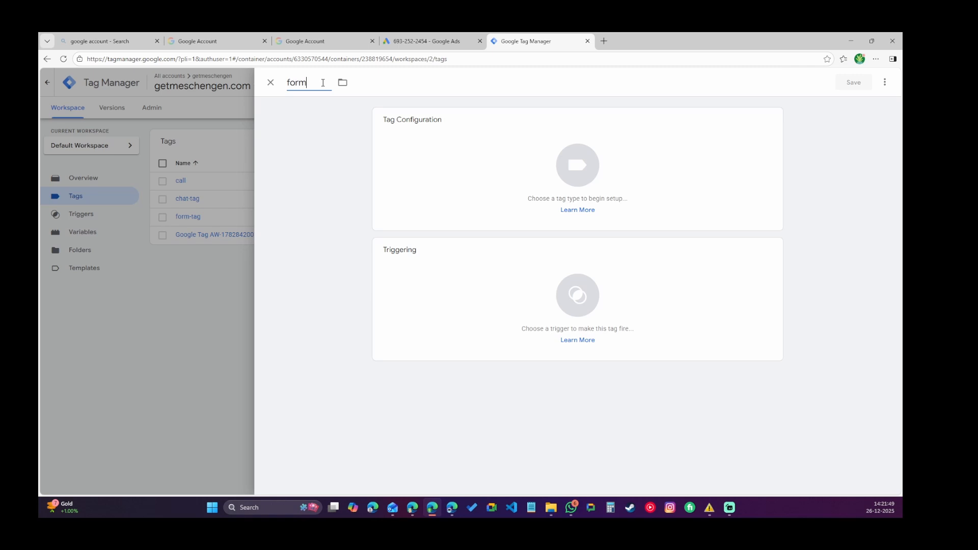
text(orm-submit)
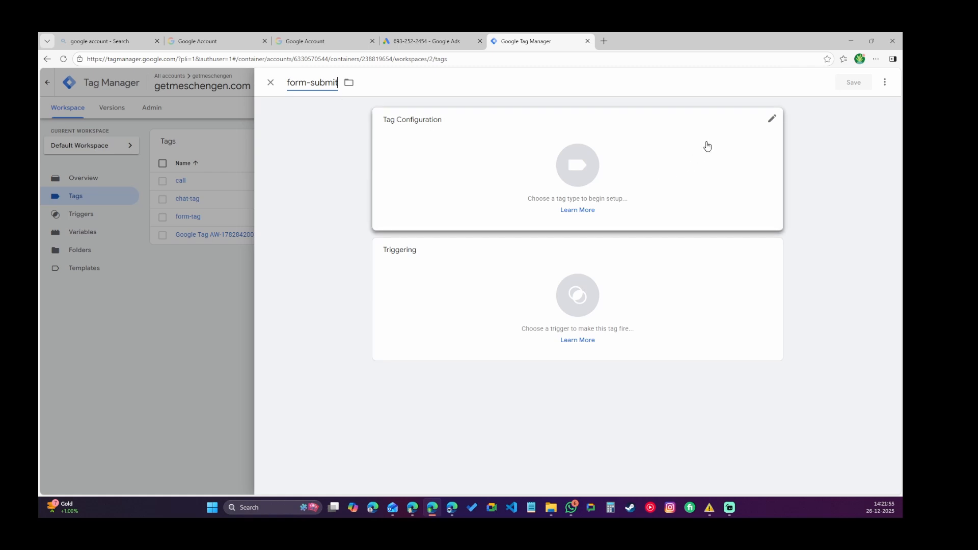
click(706, 146)
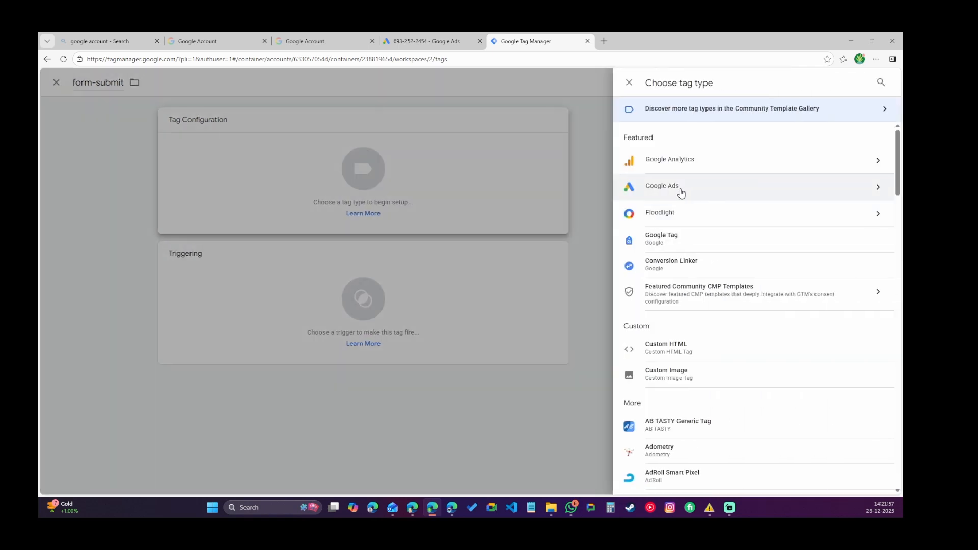
click(683, 197)
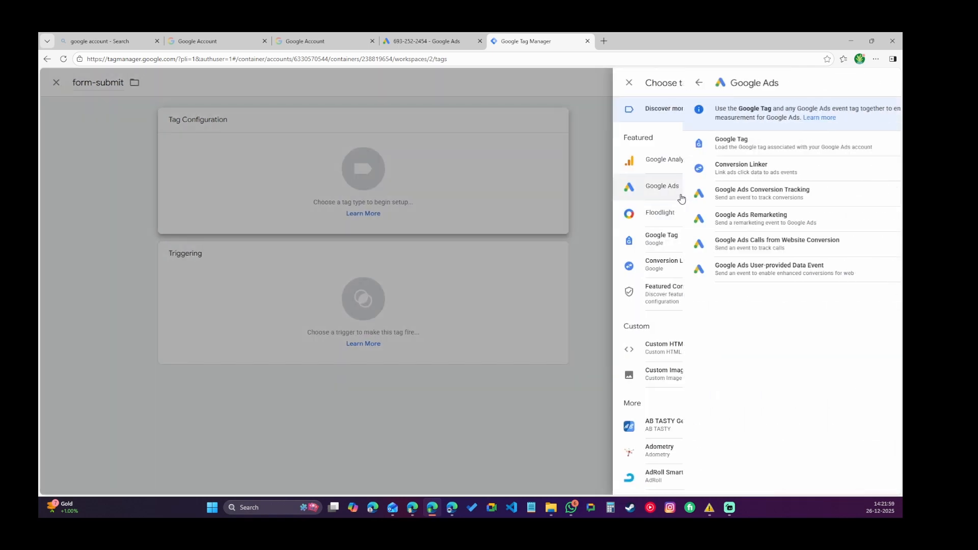
click(675, 195)
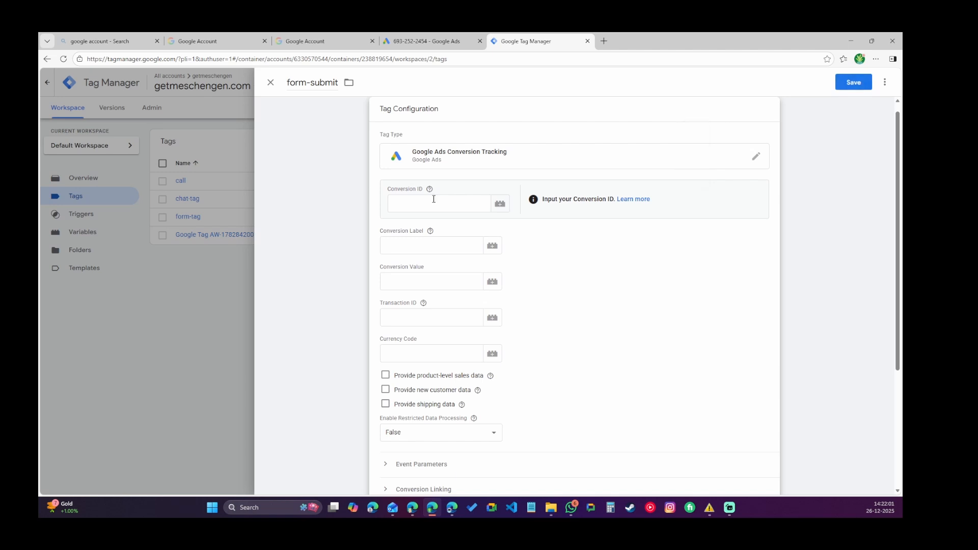
- Switch to Google Ads, finish the Chats conversion setup and start a new website conversion action with phone call conversions deselected
click(431, 203)
click(427, 37)
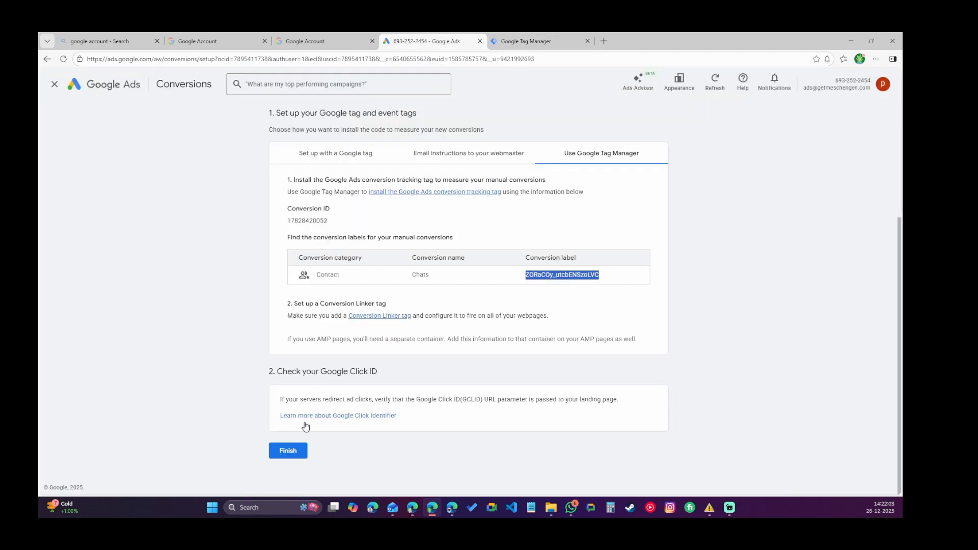
click(297, 452)
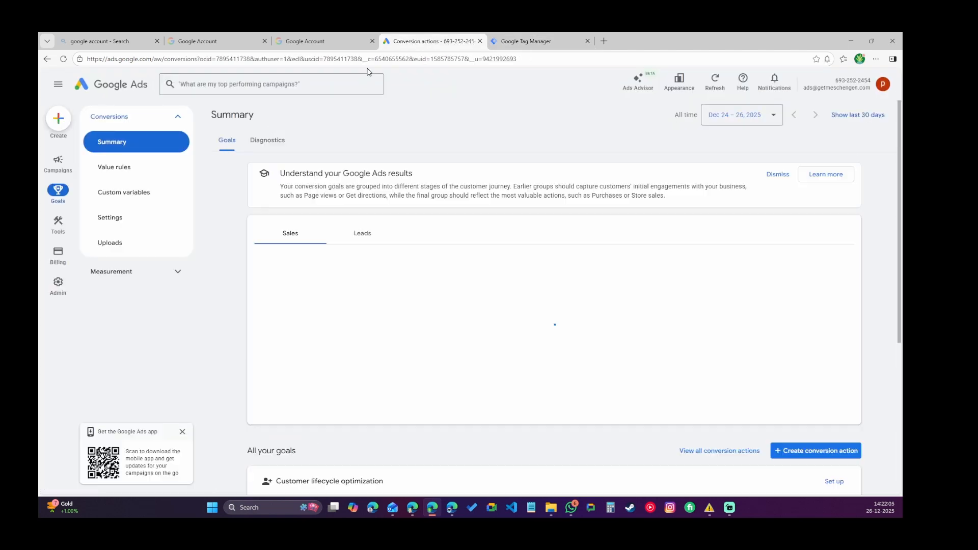
scroll(831, 362, down, 2)
click(809, 408)
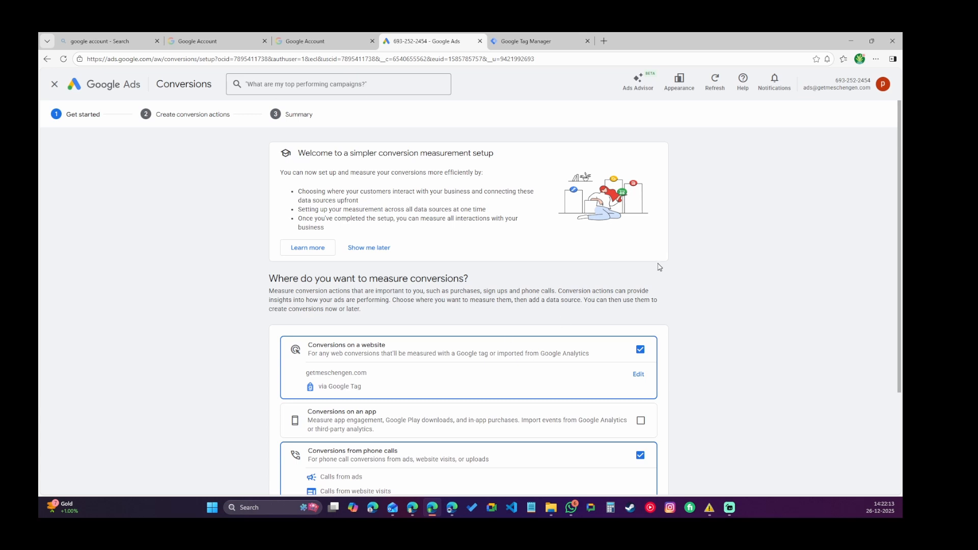
scroll(660, 267, down, 3)
click(640, 317)
click(322, 453)
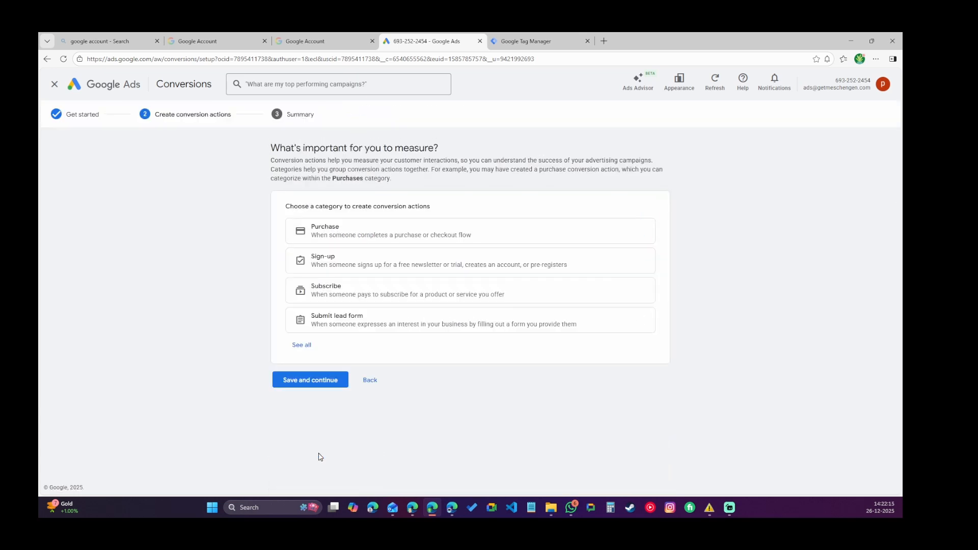
- Add a conversion action in the Contact category and choose to set it up manually using code
click(301, 345)
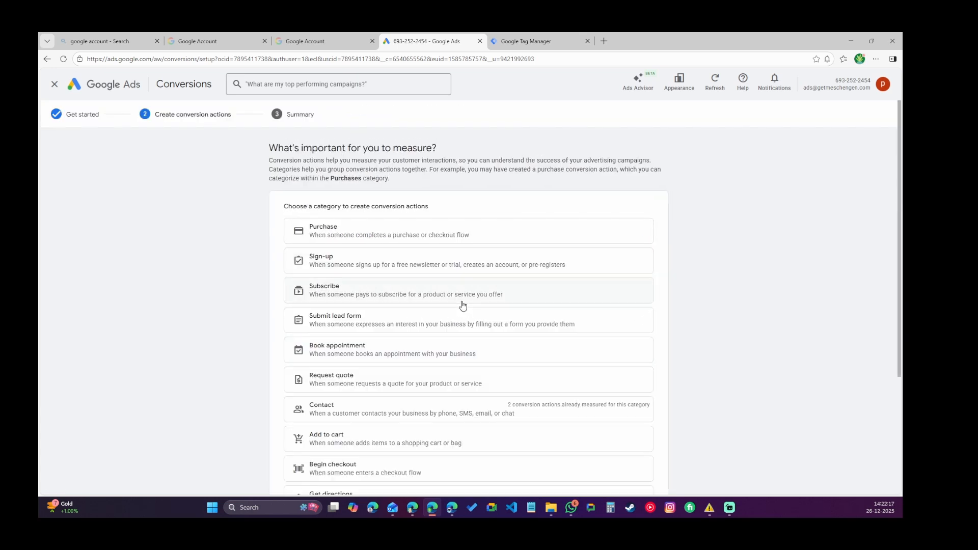
scroll(462, 308, down, 3)
click(358, 278)
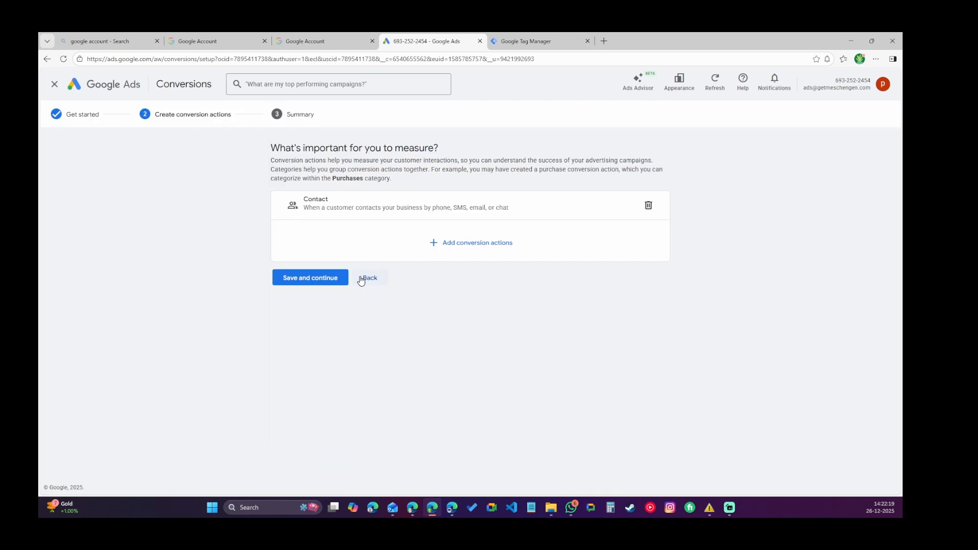
click(465, 244)
click(482, 276)
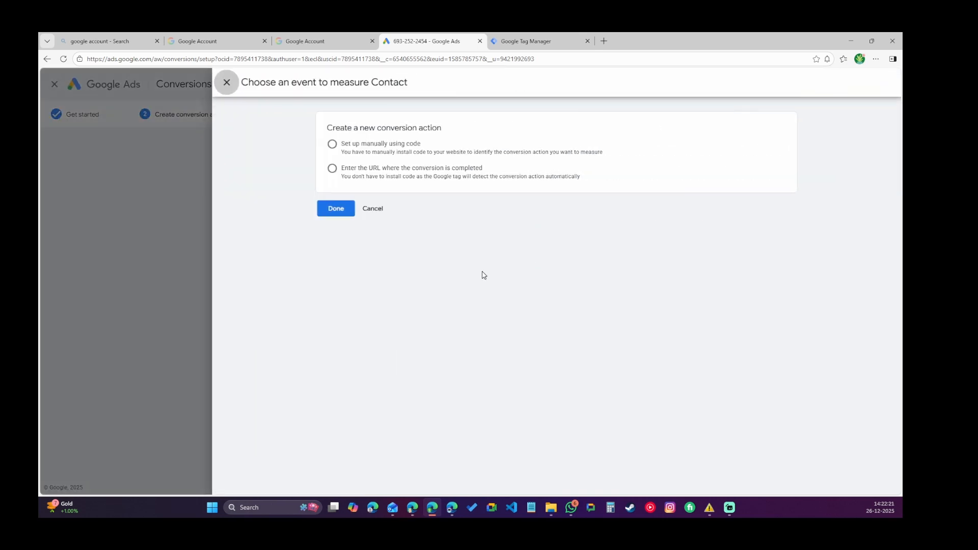
click(333, 145)
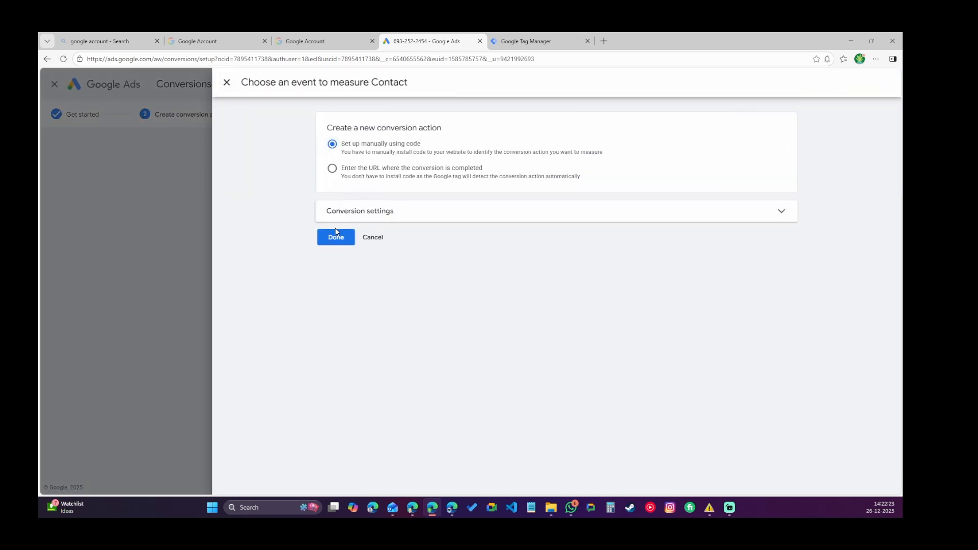
- Name the conversion "form-submitted", set it to use no value, and save the conversion action
click(365, 213)
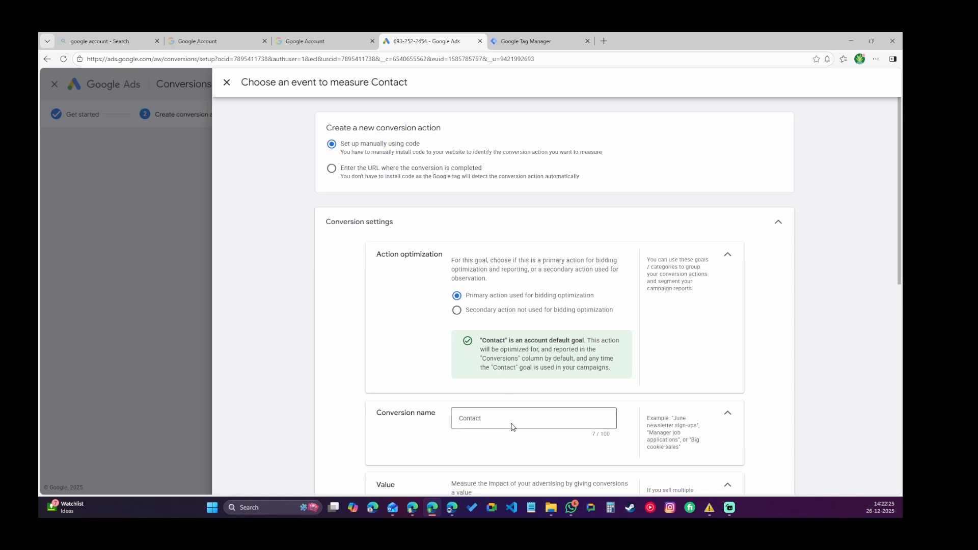
drag(512, 423, 409, 421)
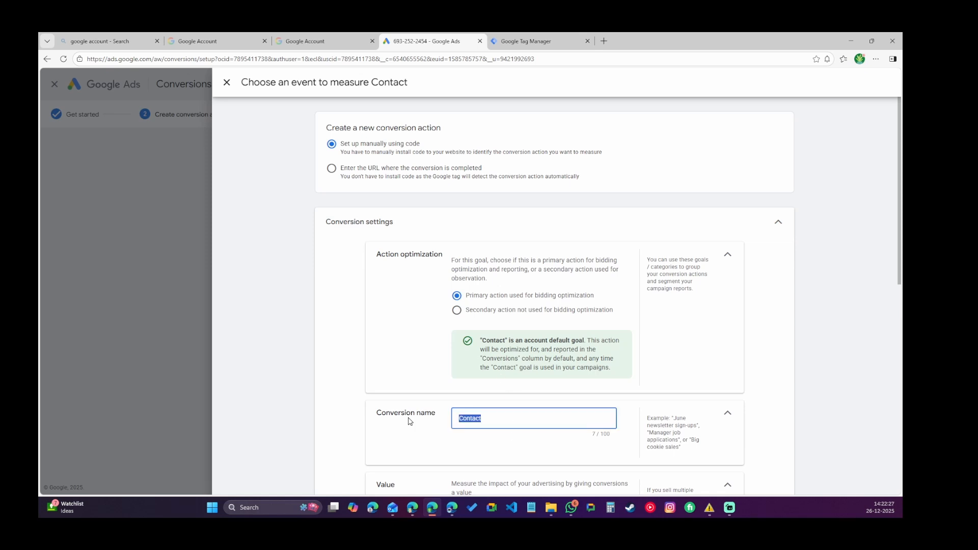
text(form-submitted)
scroll(501, 418, down, 5)
click(457, 356)
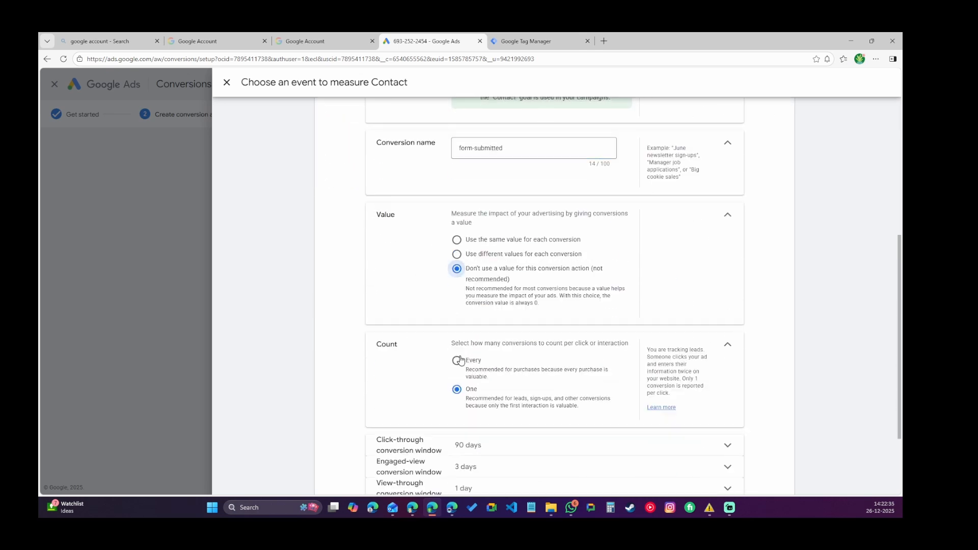
scroll(469, 390, down, 2)
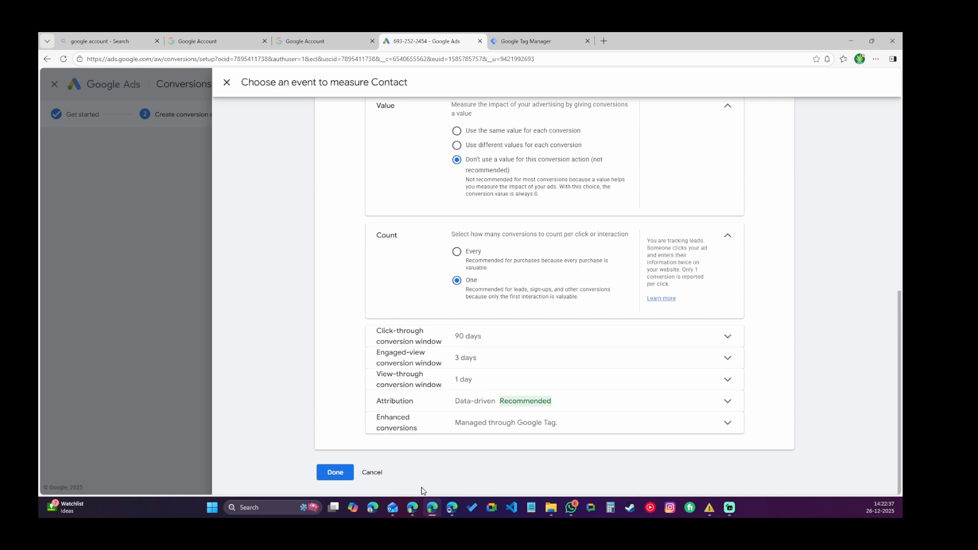
click(335, 473)
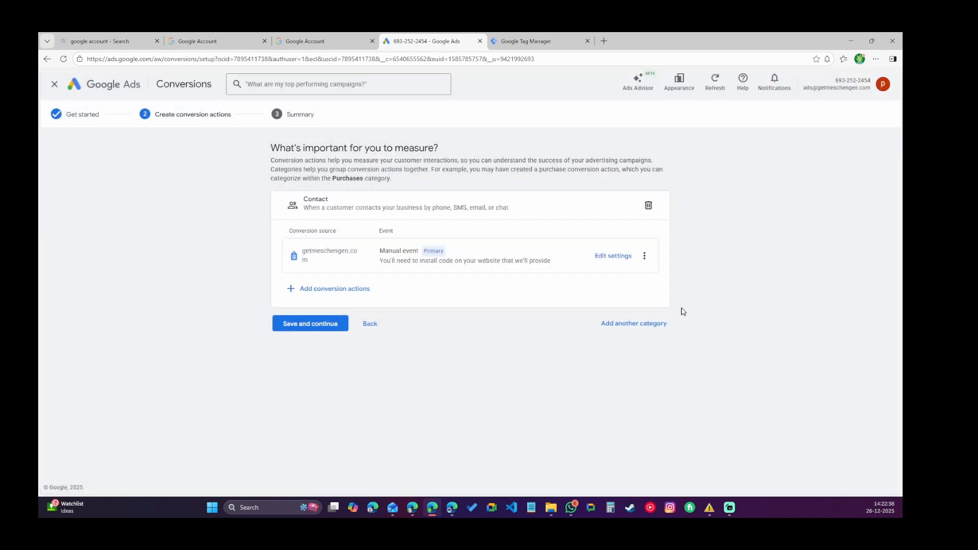
click(307, 325)
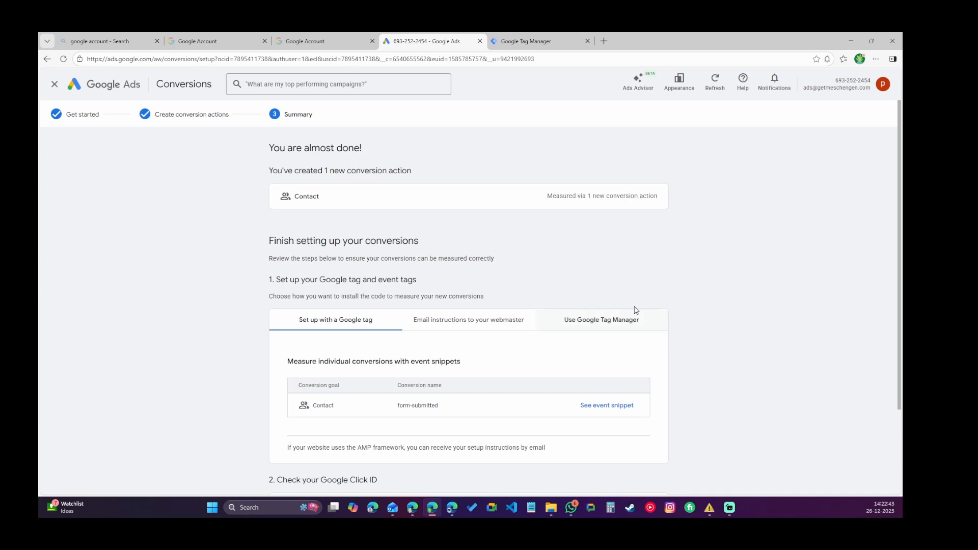
- Copy the conversion ID from the Google Tag Manager setup instructions in Google Ads into the form-submit tag in Tag Manager
scroll(671, 297, down, 2)
click(634, 213)
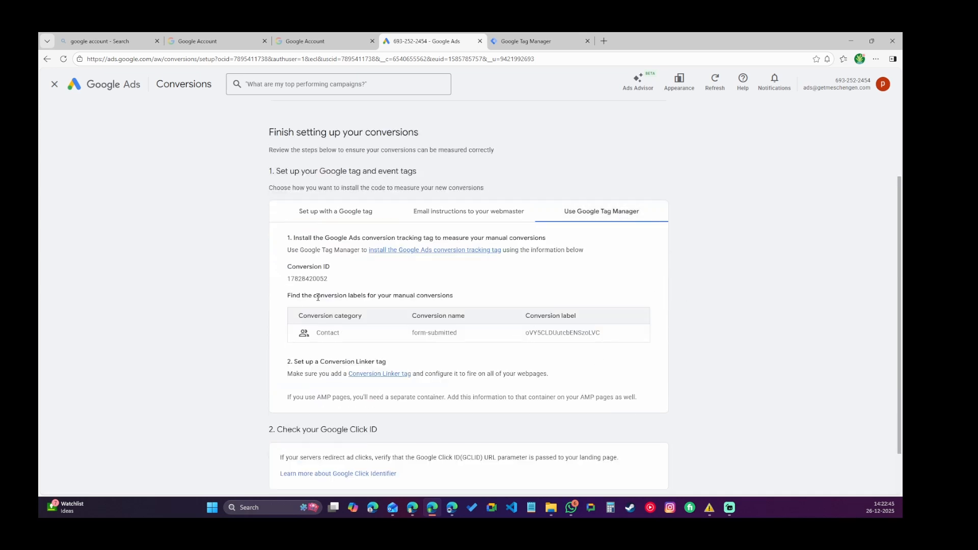
double_click(296, 279)
key(ctrl+c)
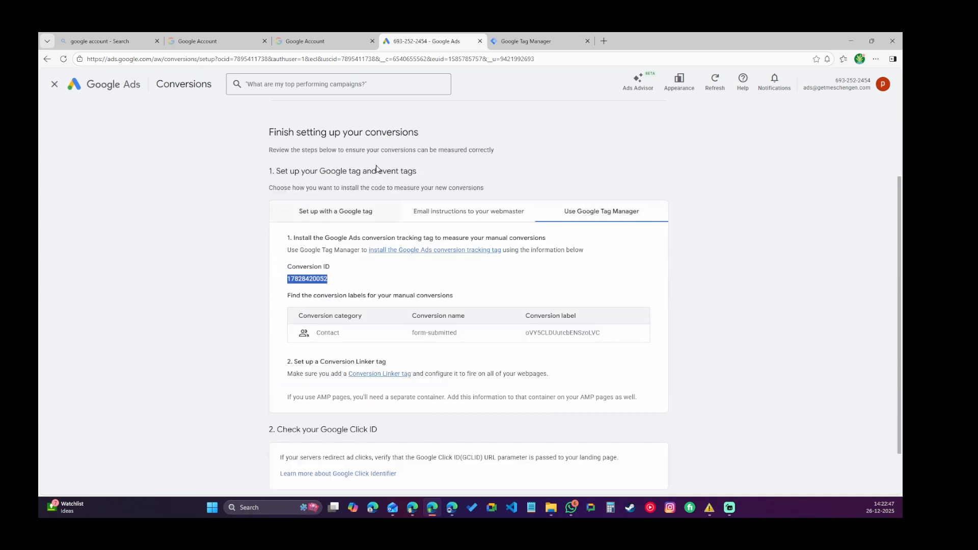
click(528, 36)
key(ctrl+v)
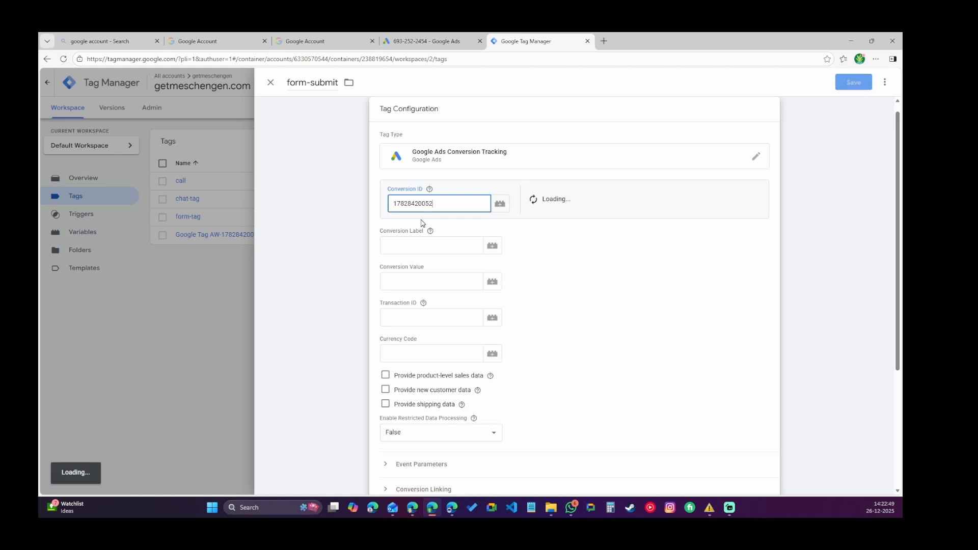
- Copy the form-submitted conversion label from Google Ads into the conversion label of the form-submit tag
click(389, 247)
key(ctrl+shift+Tab)
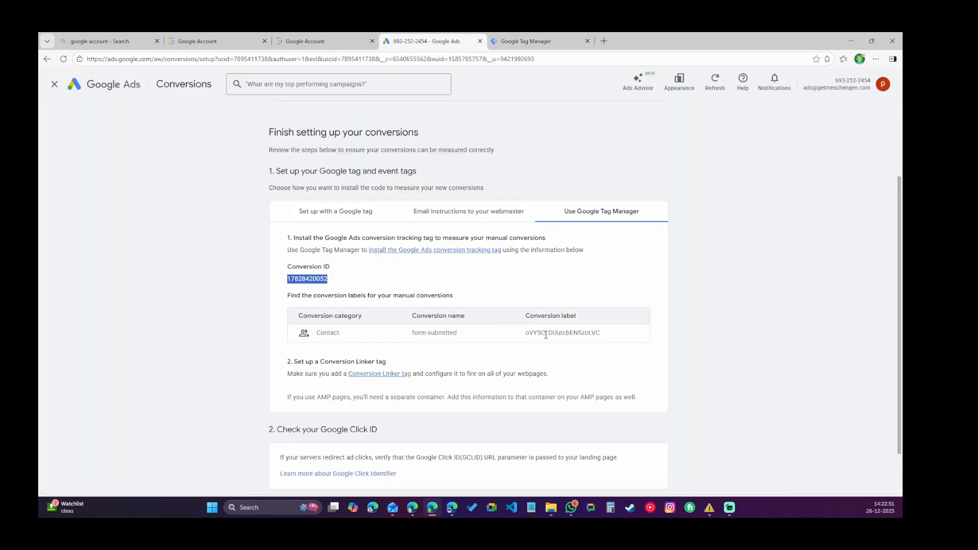
double_click(546, 334)
key(ctrl+c)
click(545, 40)
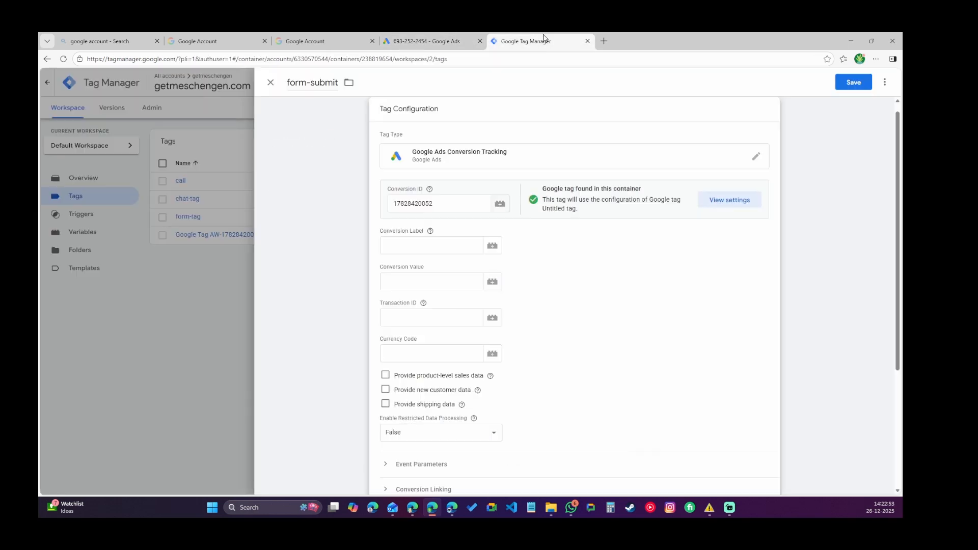
click(419, 246)
key(ctrl+v)
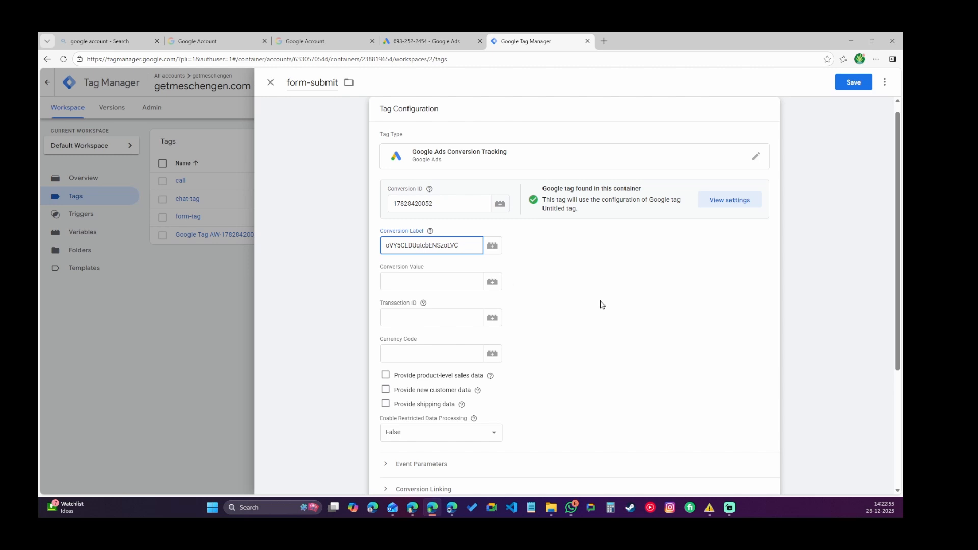
- Assign form-trigger to the form-submit tag as its firing trigger and save the tag
scroll(603, 307, down, 3)
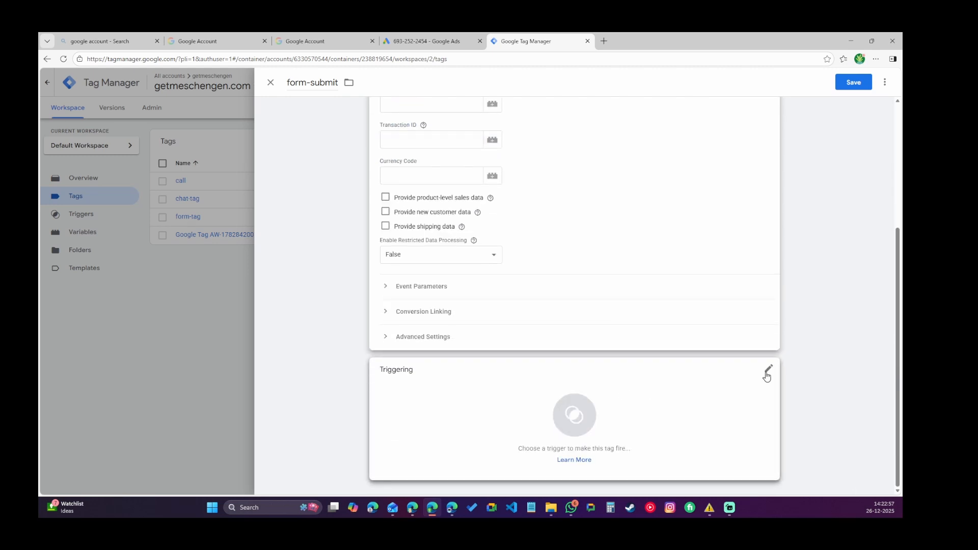
click(766, 370)
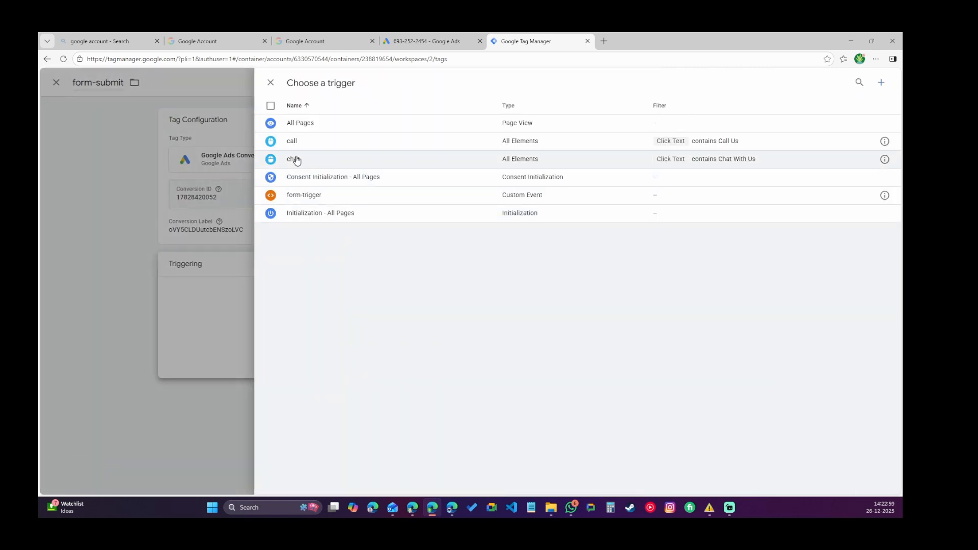
click(311, 196)
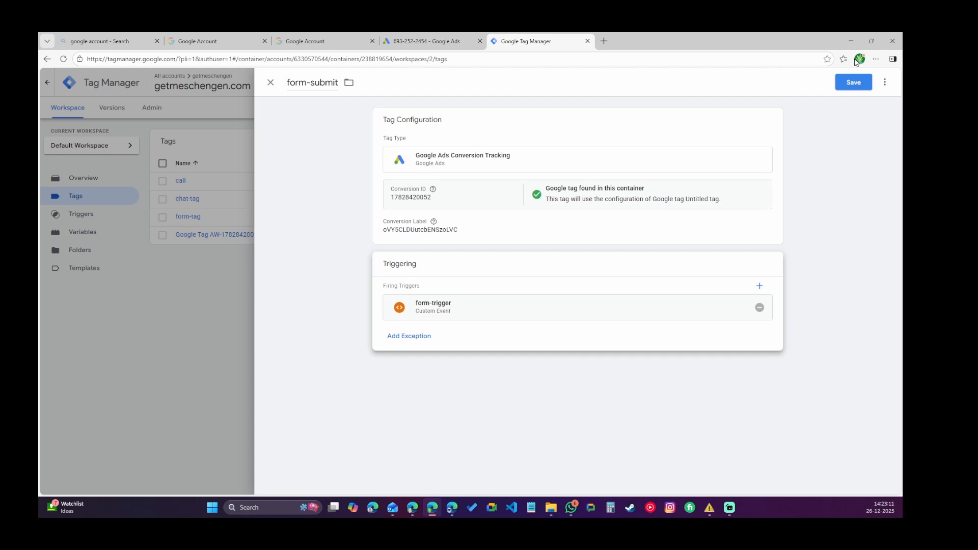
click(861, 85)
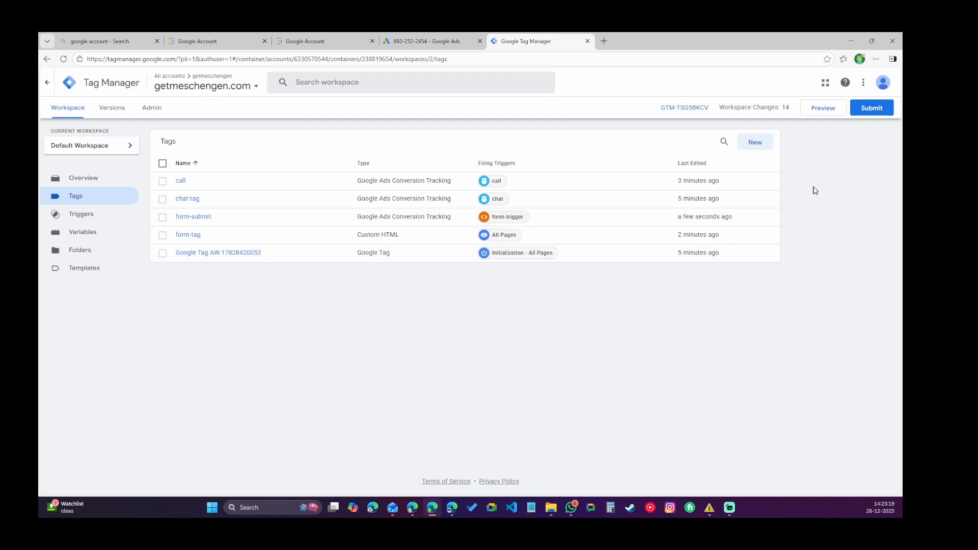
- Submit the workspace changes with the version name "version-1" and publish them to the Live environment
click(862, 113)
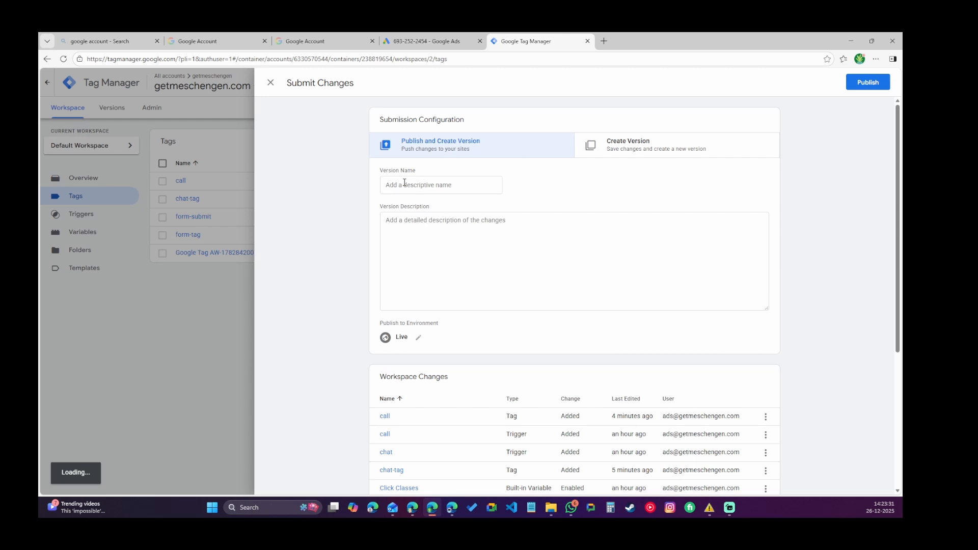
click(405, 183)
text(version-1)
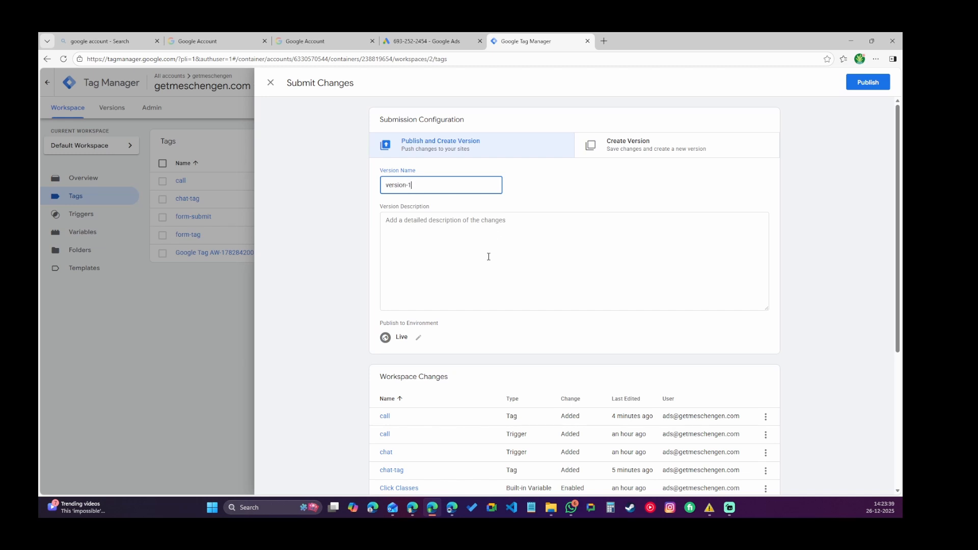
click(523, 228)
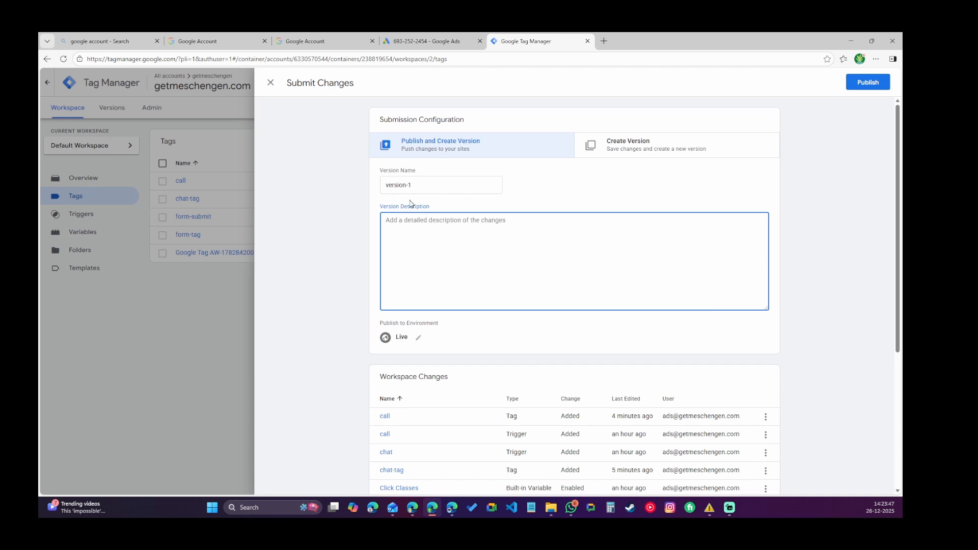
click(872, 85)
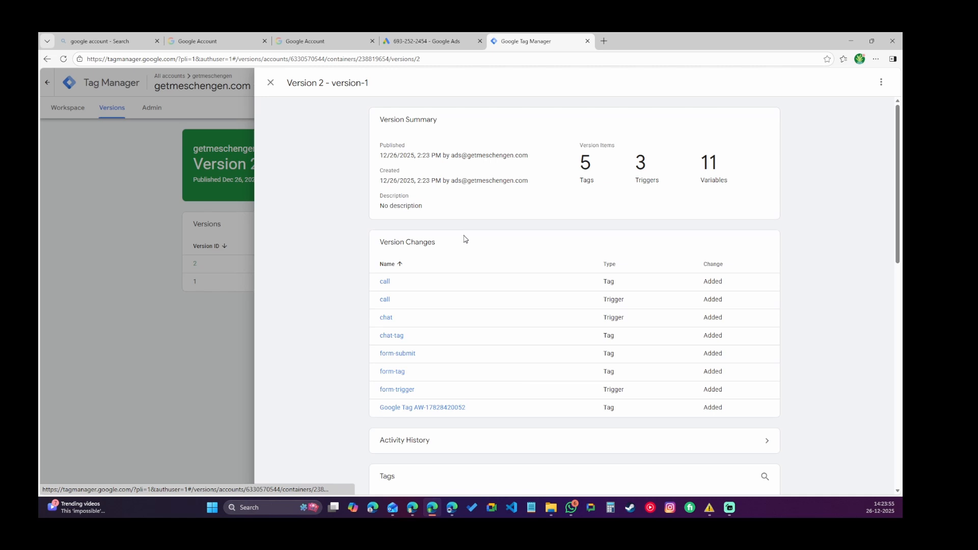
- Finish the form-submitted conversion setup in Google Ads and go to the Contact goal's list of conversion actions
click(442, 43)
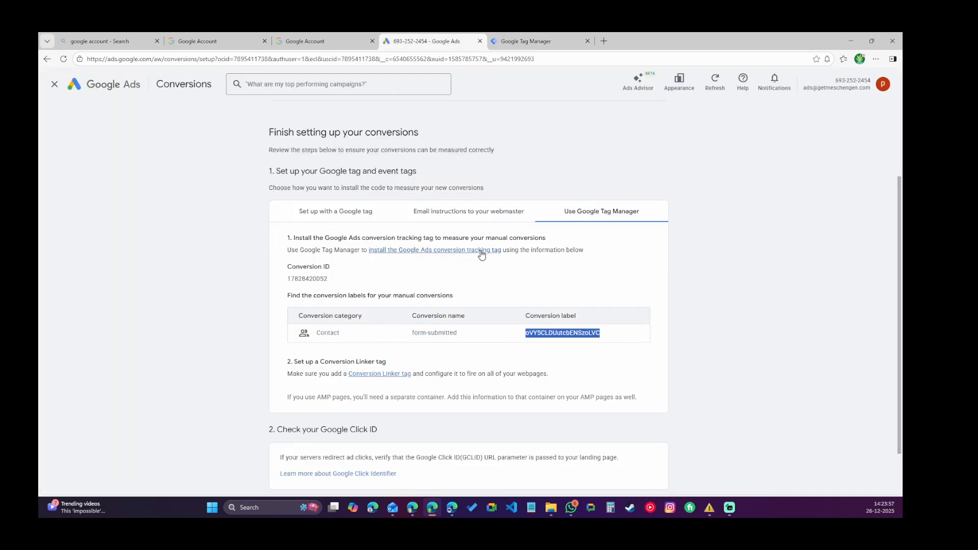
scroll(397, 331, down, 2)
click(288, 455)
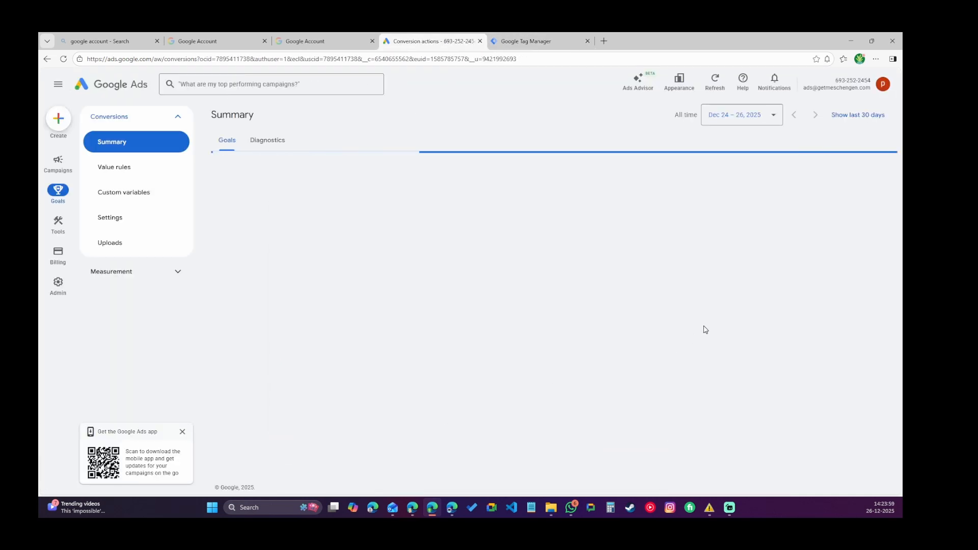
scroll(711, 323, down, 5)
scroll(715, 317, down, 1)
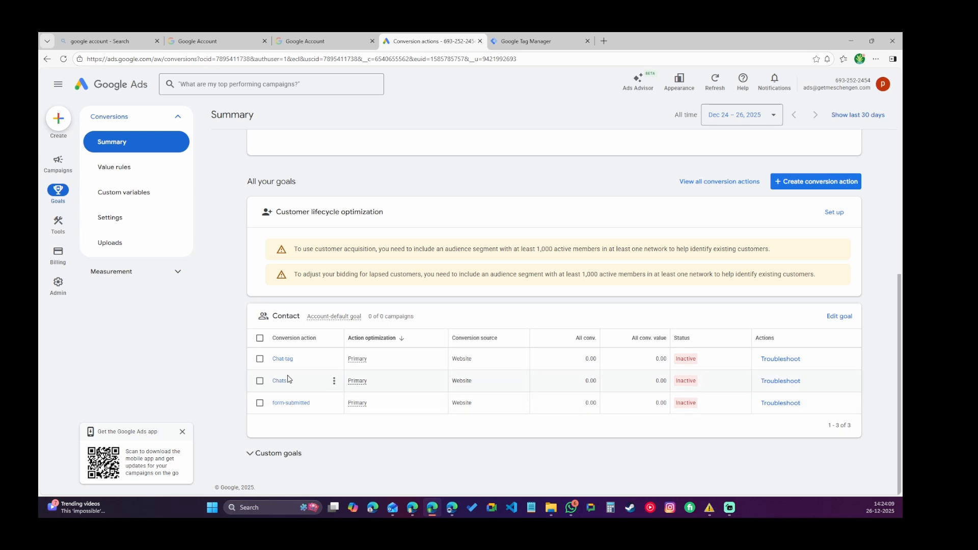
click(781, 358)
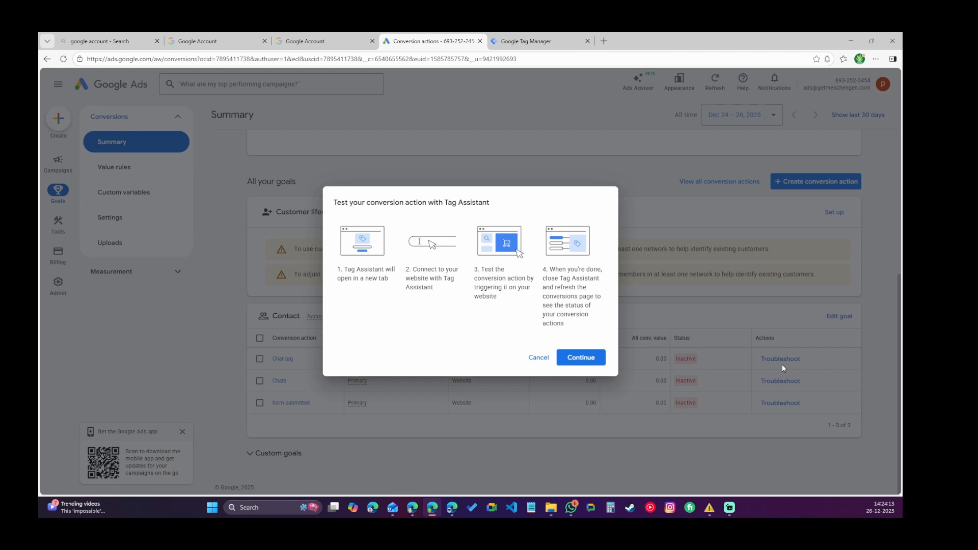
click(580, 358)
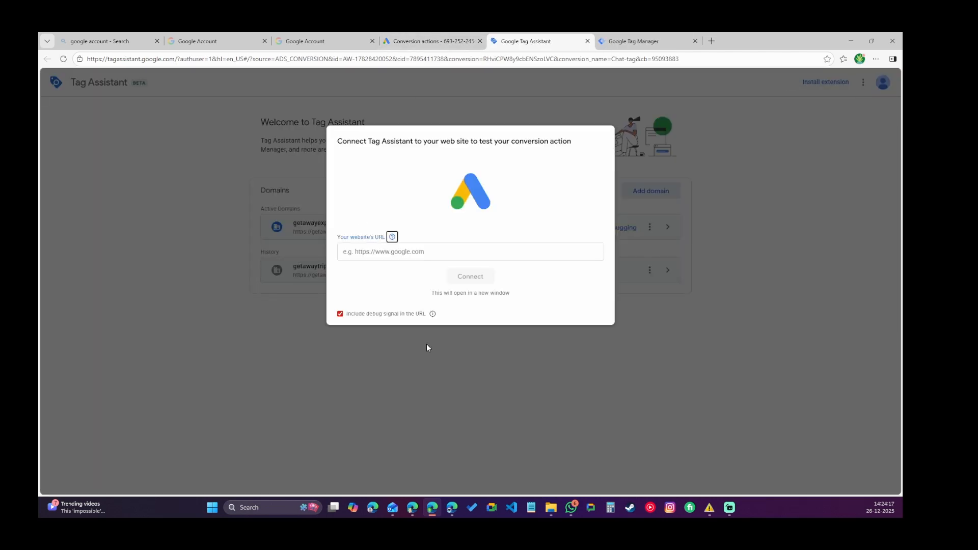
click(380, 256)
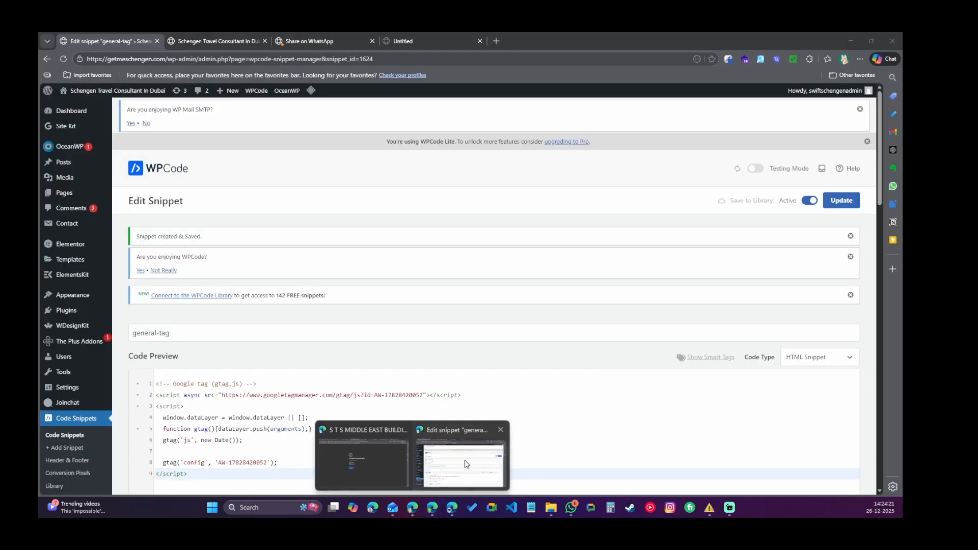
click(464, 448)
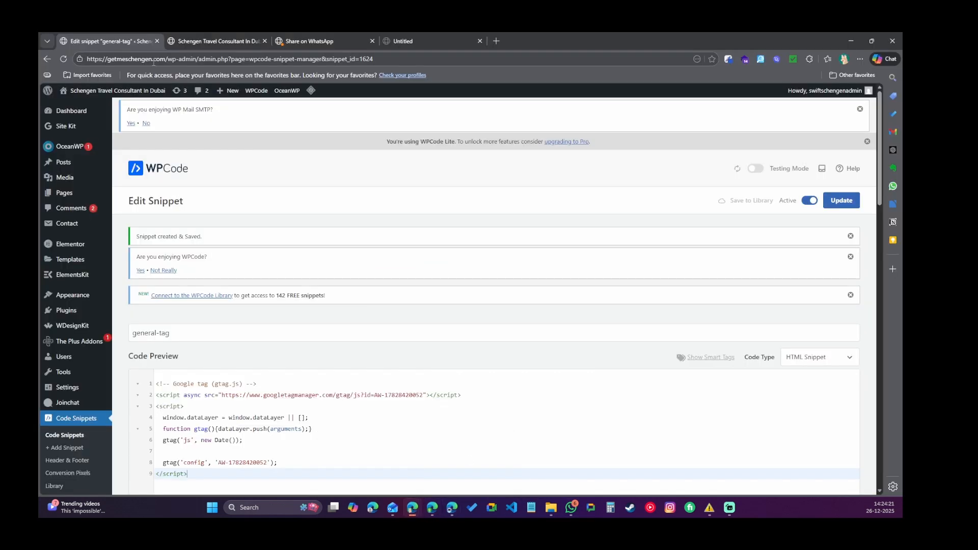
drag(166, 60, 84, 62)
key(ctrl+c)
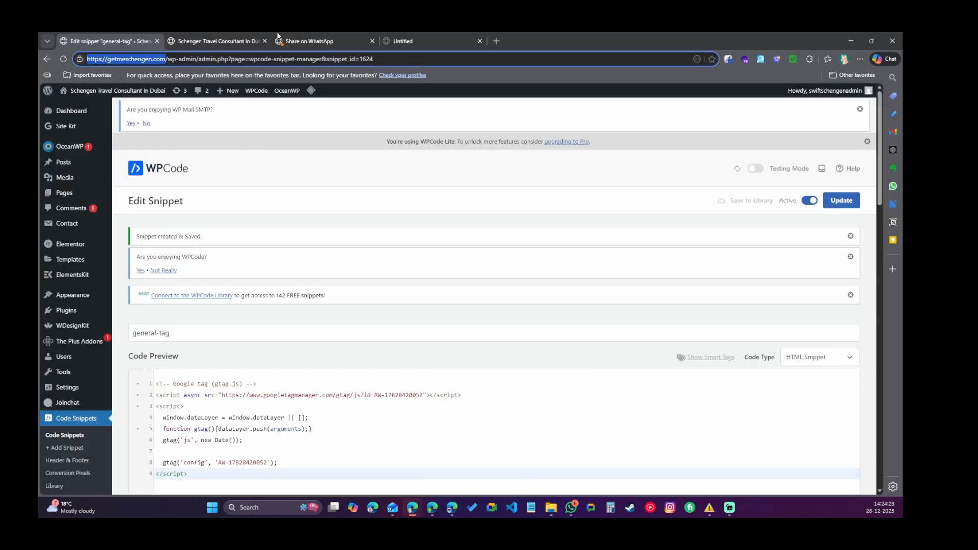
click(851, 41)
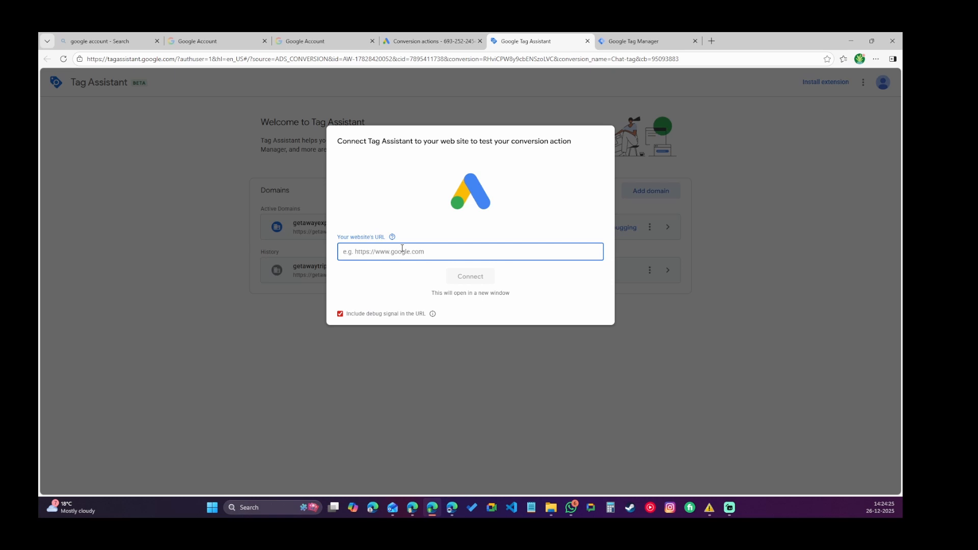
key(ctrl+v)
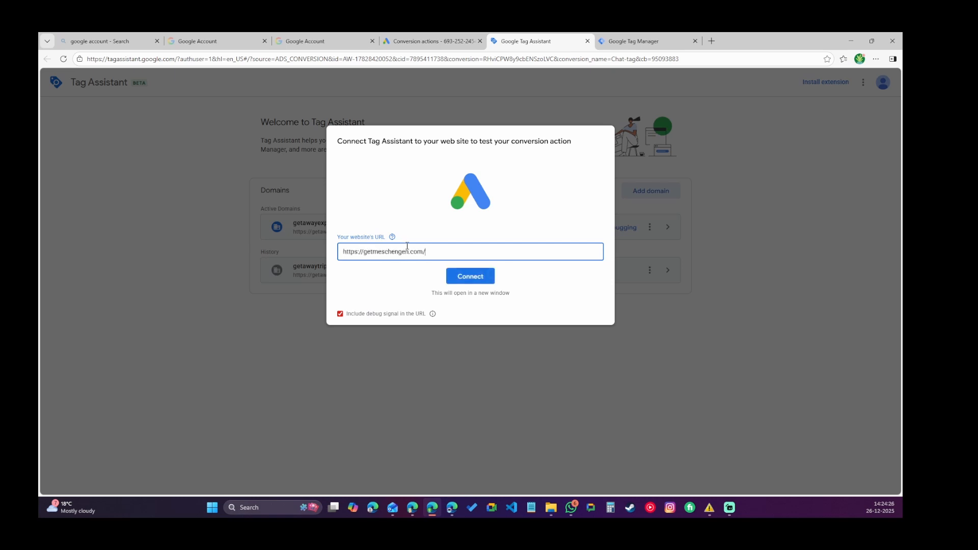
click(466, 284)
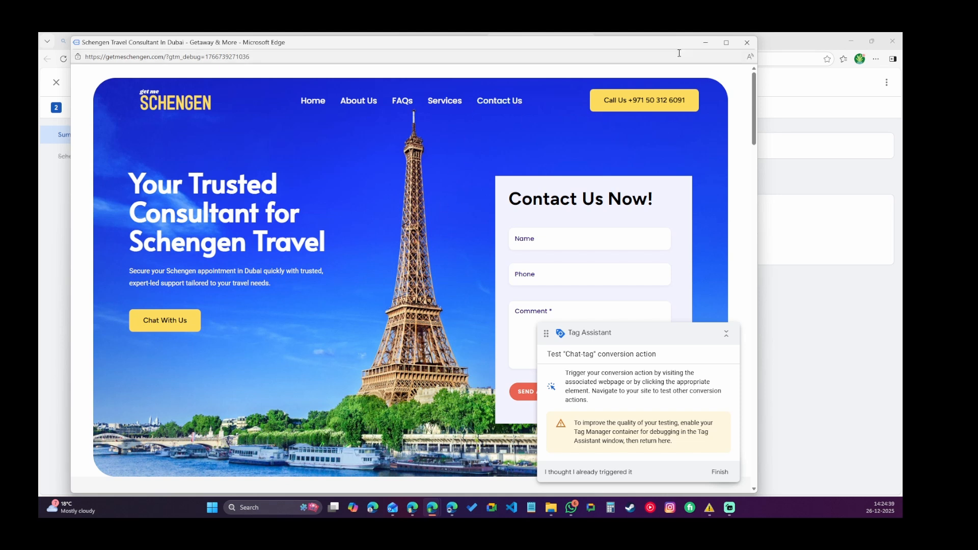
- Continue into the connected Tag Assistant session and enable debugging of the container's Live version
drag(677, 49, 636, 343)
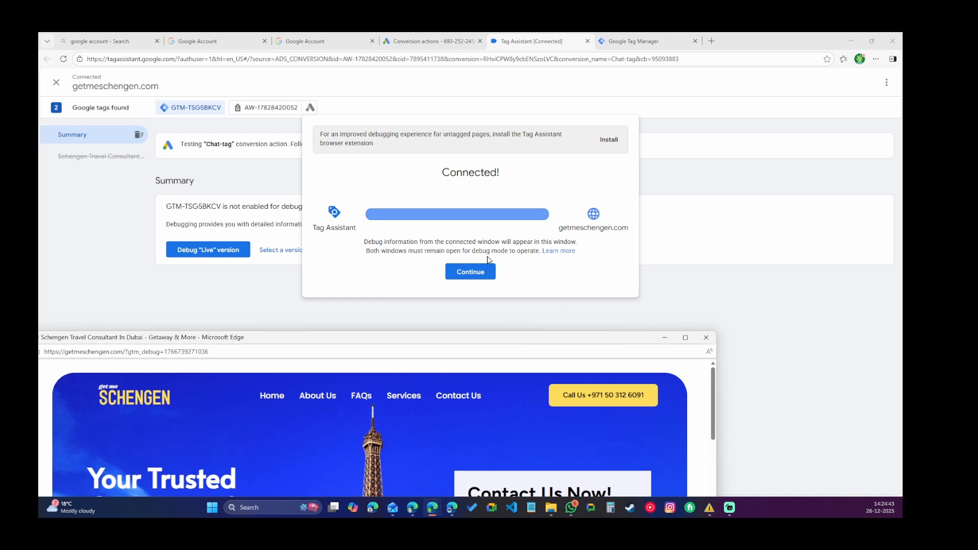
click(470, 272)
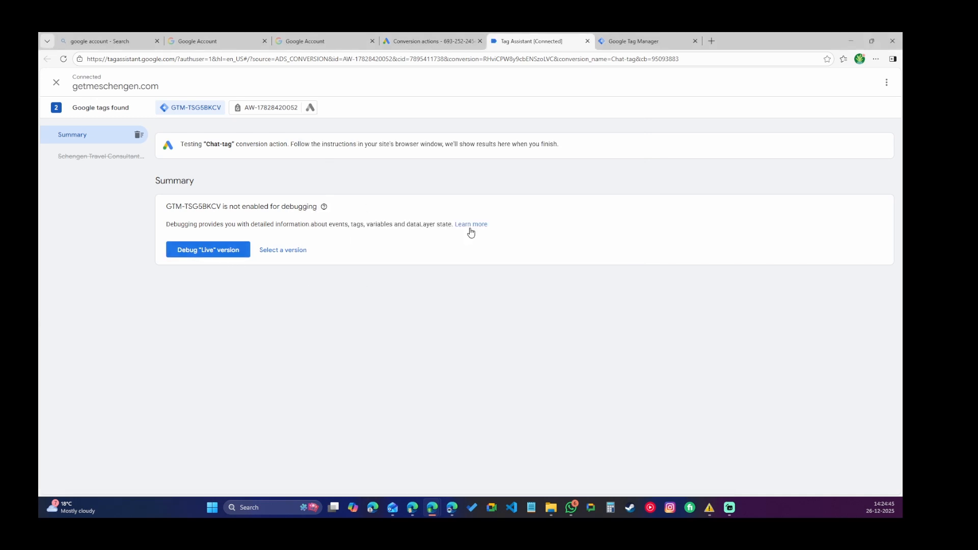
click(221, 251)
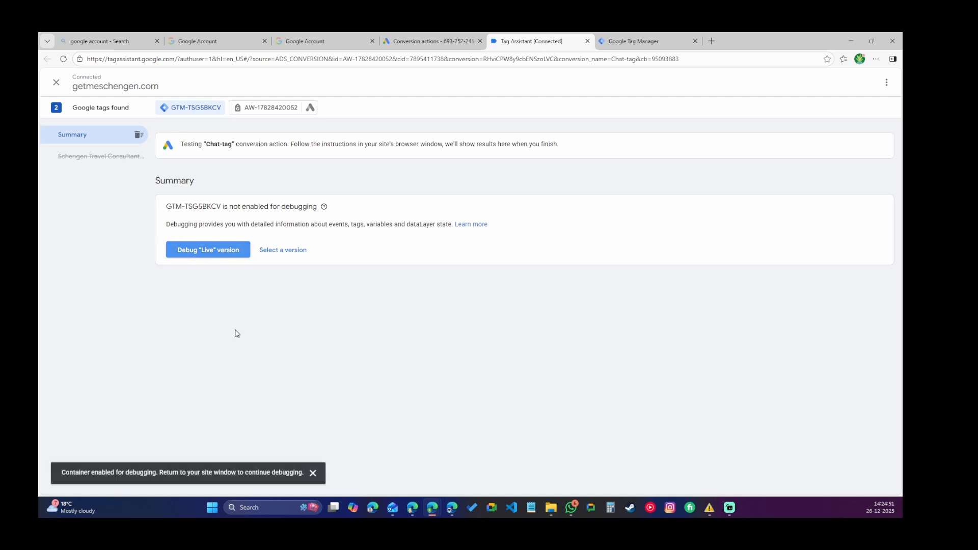
click(671, 43)
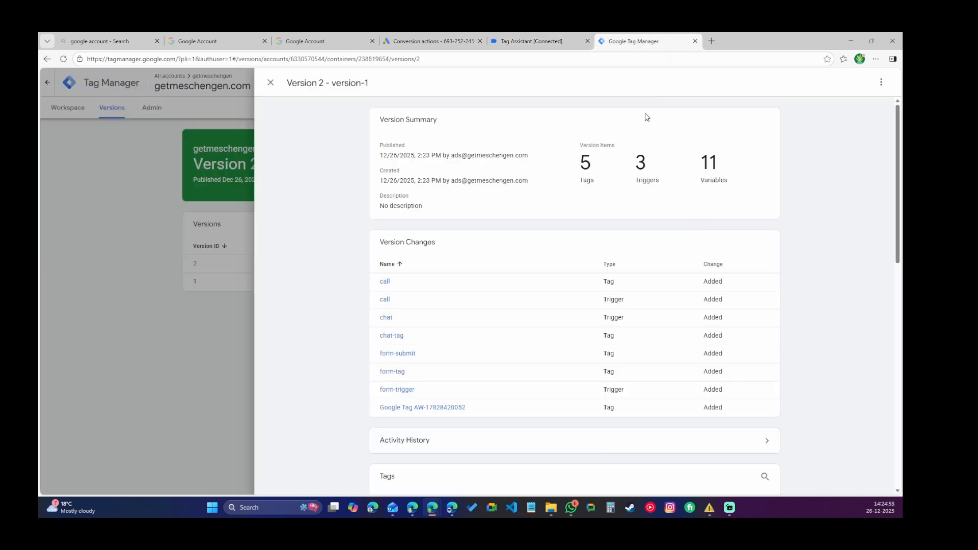
click(530, 41)
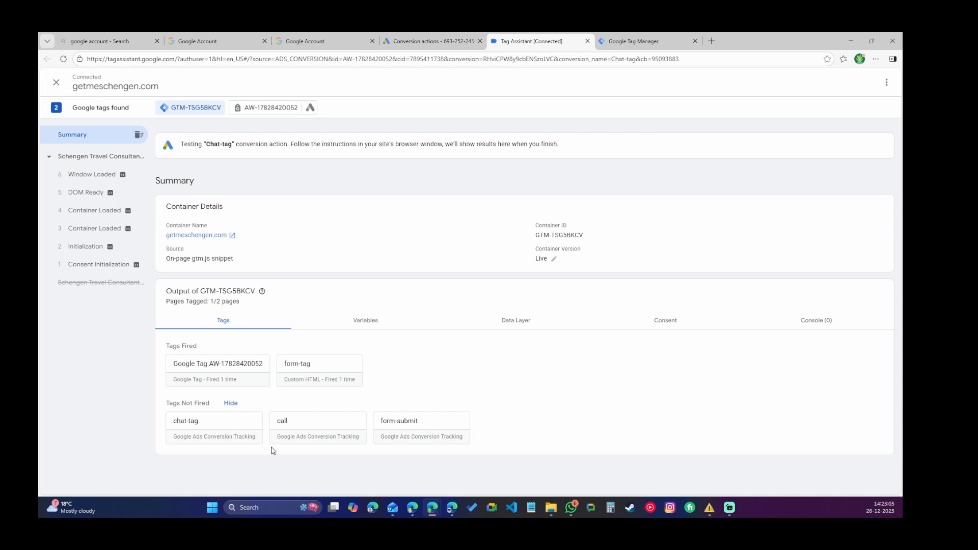
- Trigger the chat conversion with Chat With Us in the connected site window and check the fired tags in Tag Assistant
click(473, 39)
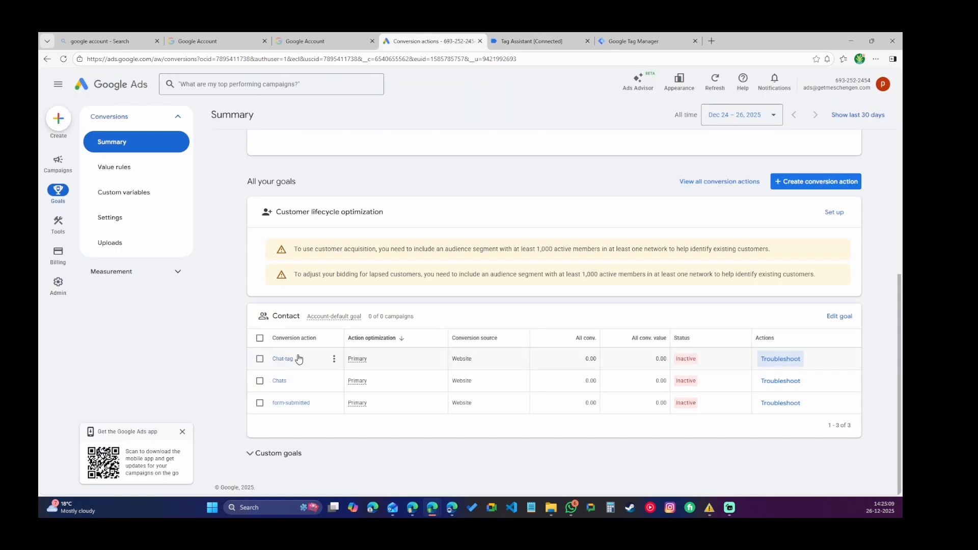
click(637, 34)
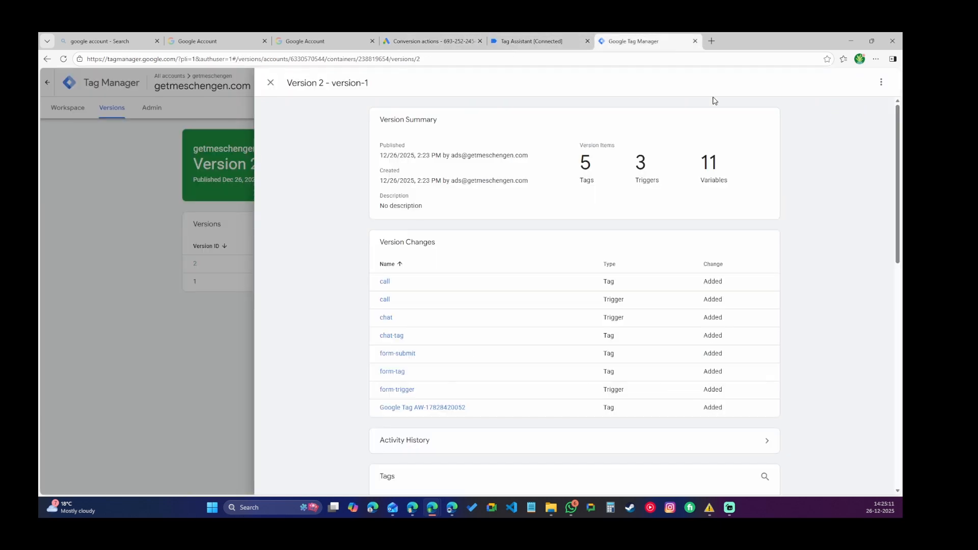
click(551, 35)
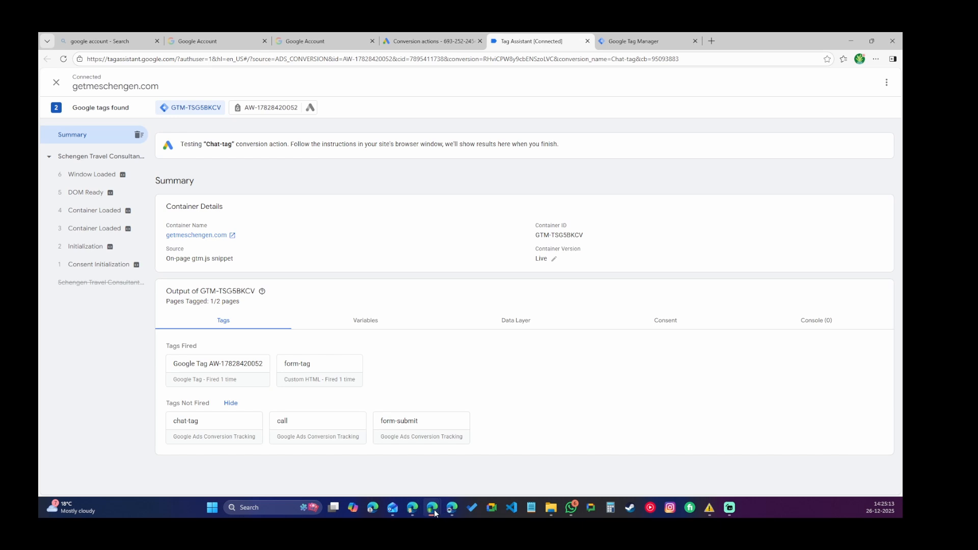
mouse_move(433, 509)
click(489, 465)
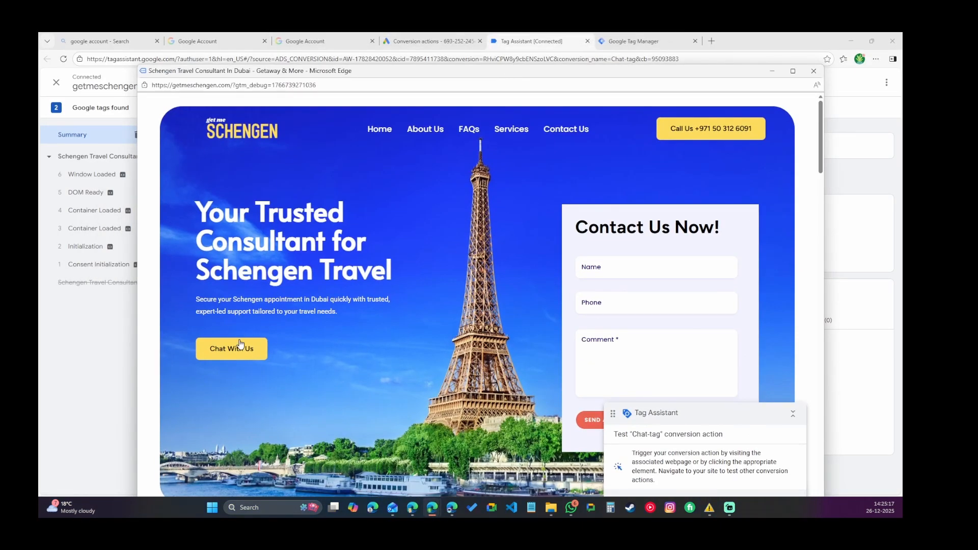
click(233, 360)
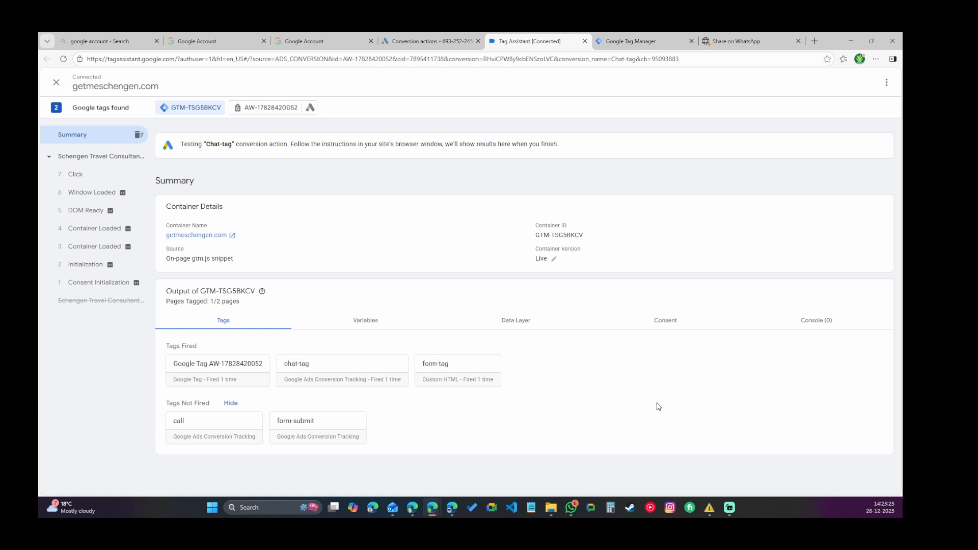
click(644, 41)
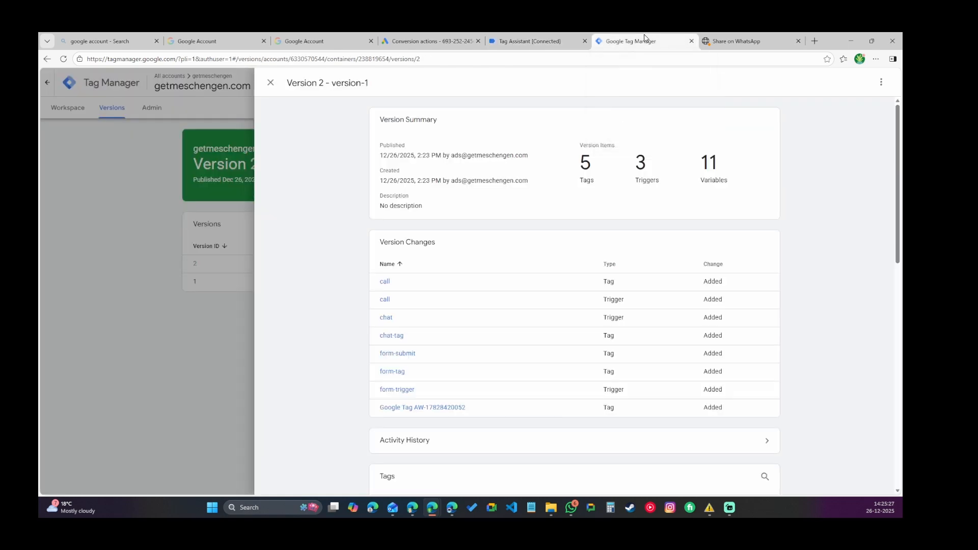
click(535, 41)
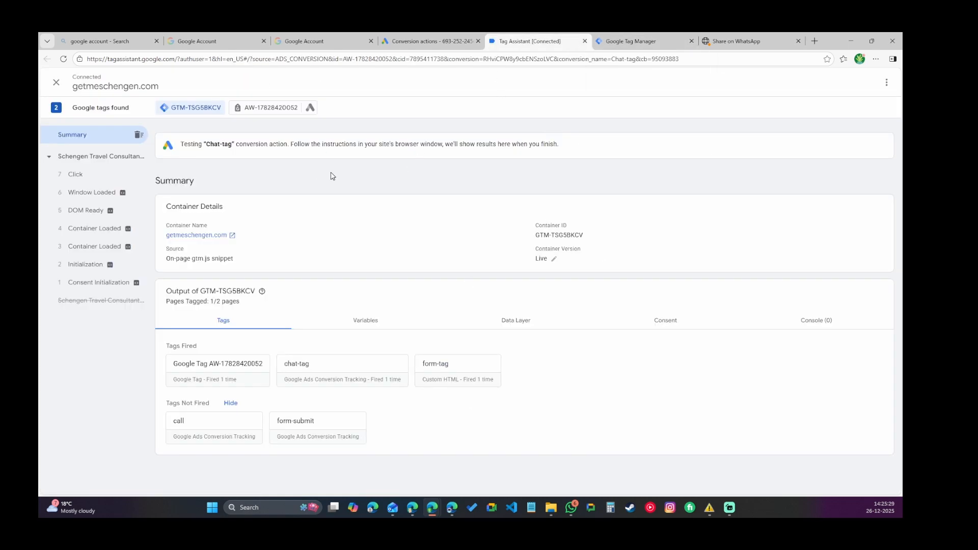
- Finish the Chat-tag test from the site window, close Tag Assistant, and return to the Google Ads and Tag Manager pages
mouse_move(429, 513)
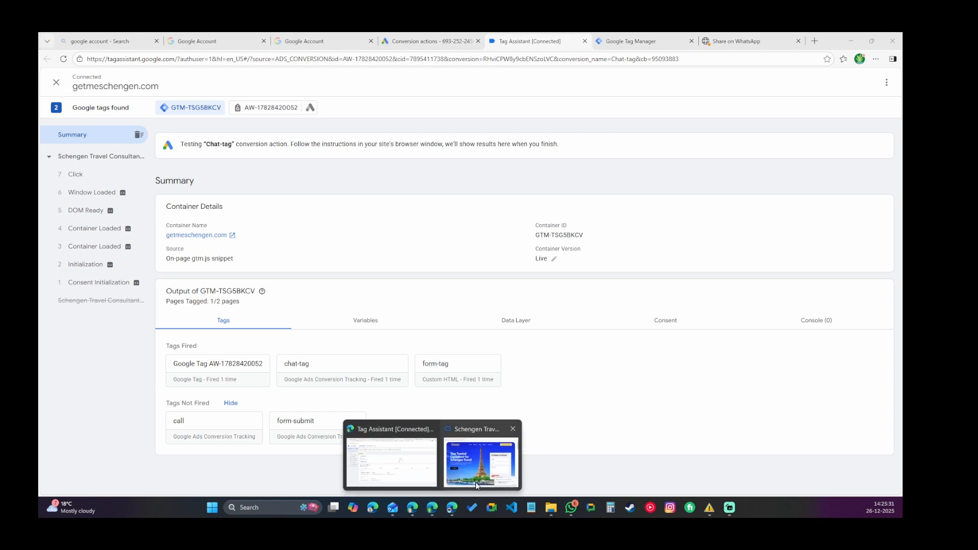
click(475, 474)
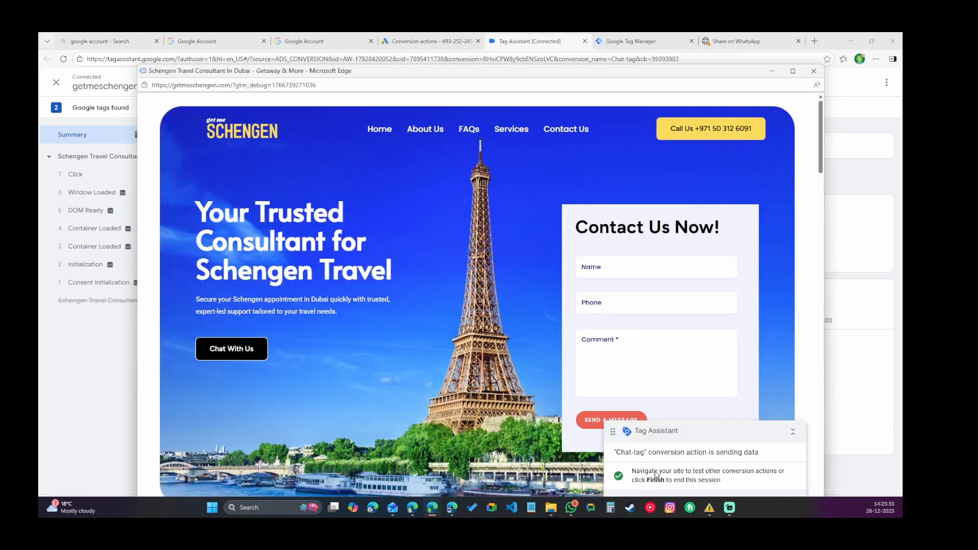
click(793, 71)
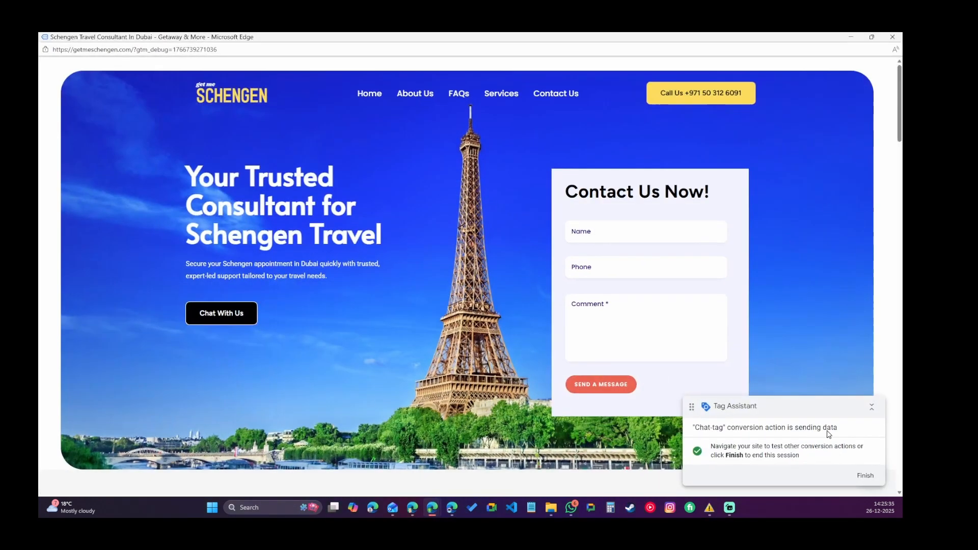
click(865, 477)
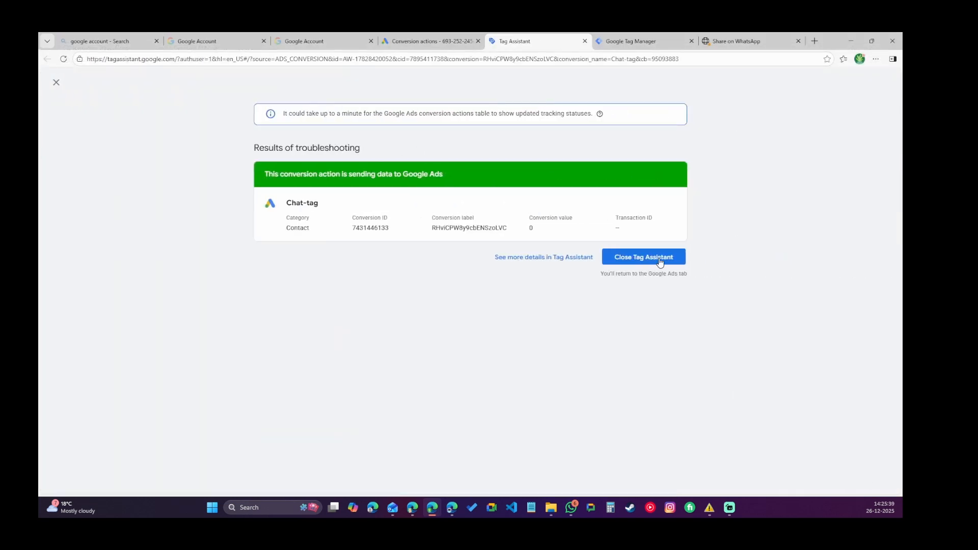
click(659, 257)
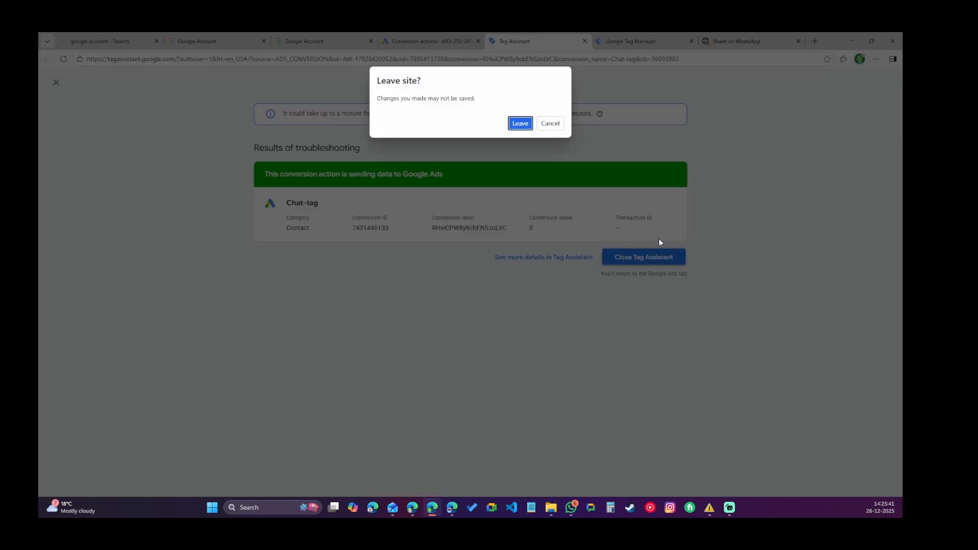
click(523, 125)
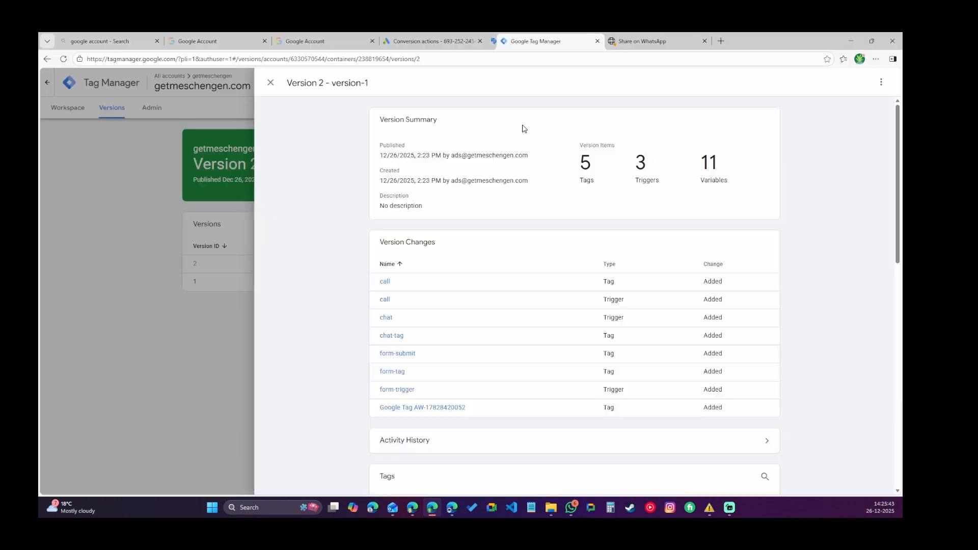
click(451, 43)
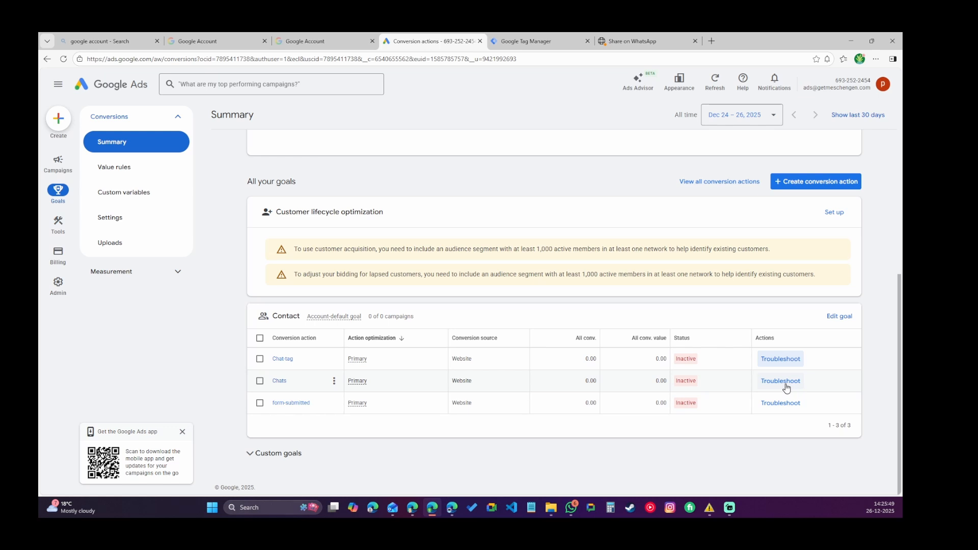
click(527, 41)
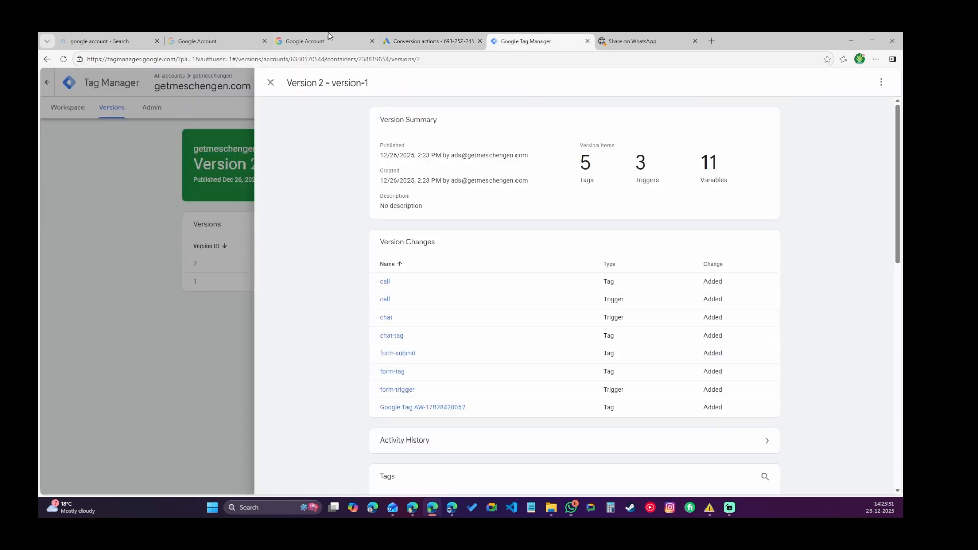
click(447, 37)
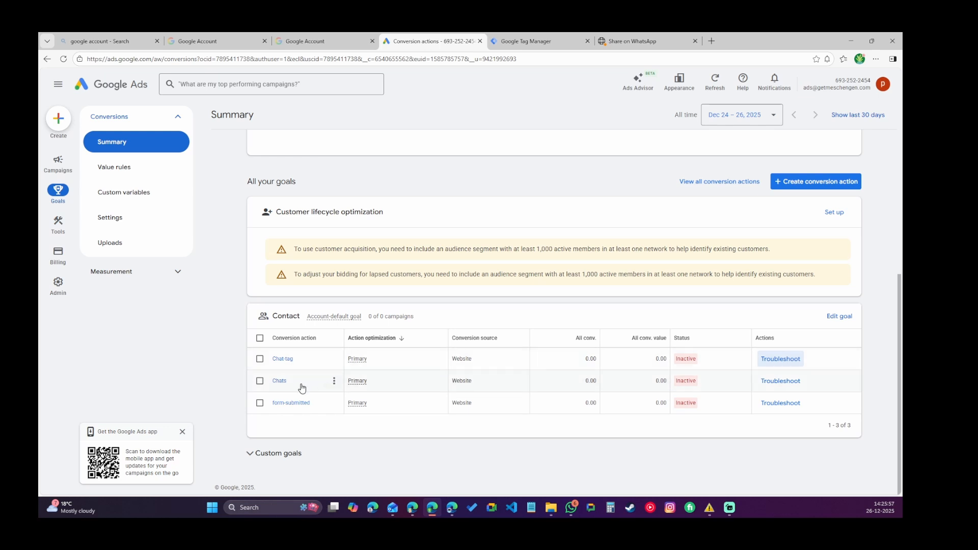
scroll(311, 397, up, 3)
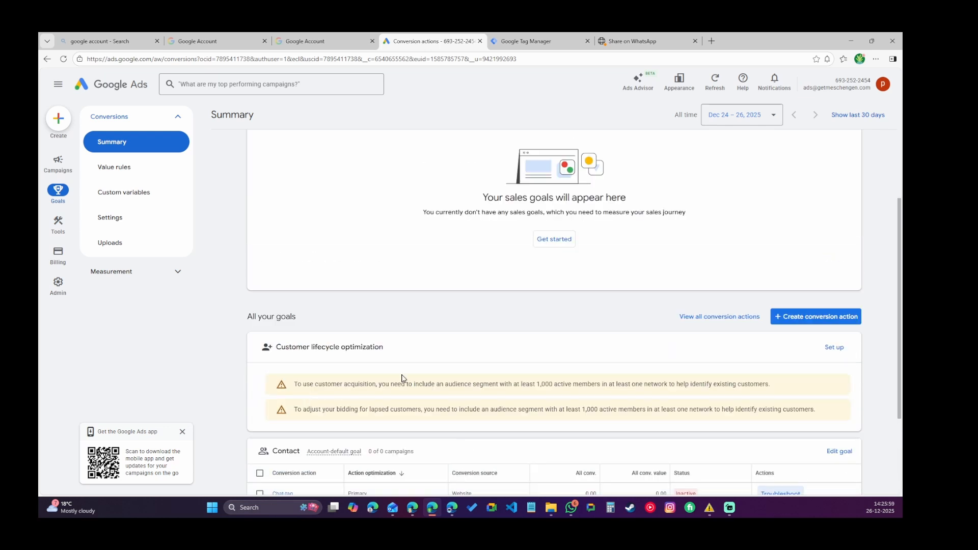
scroll(441, 373, down, 3)
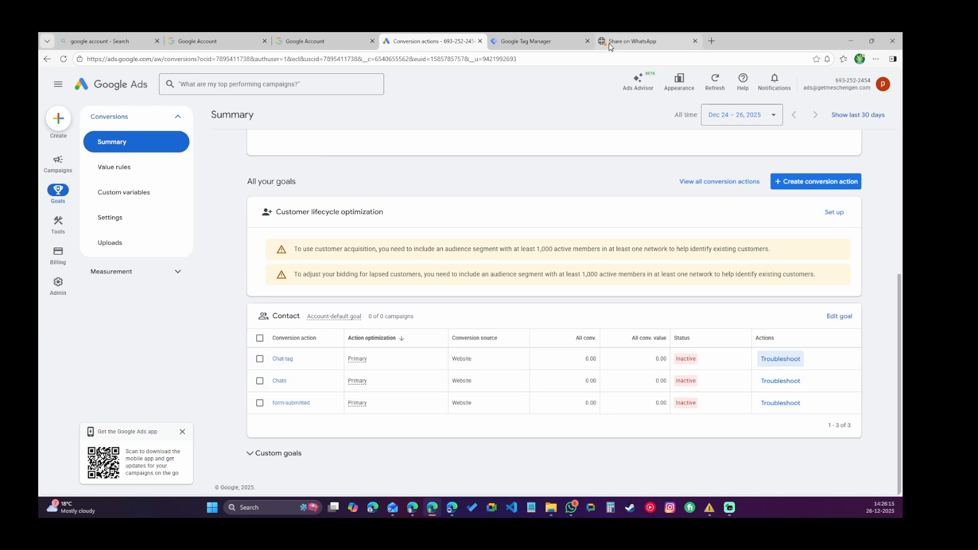
click(795, 382)
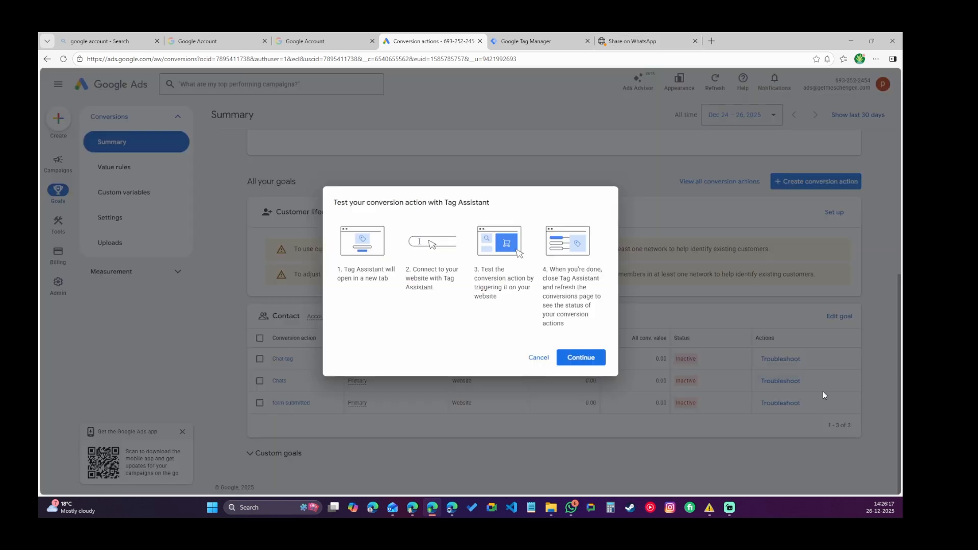
click(600, 352)
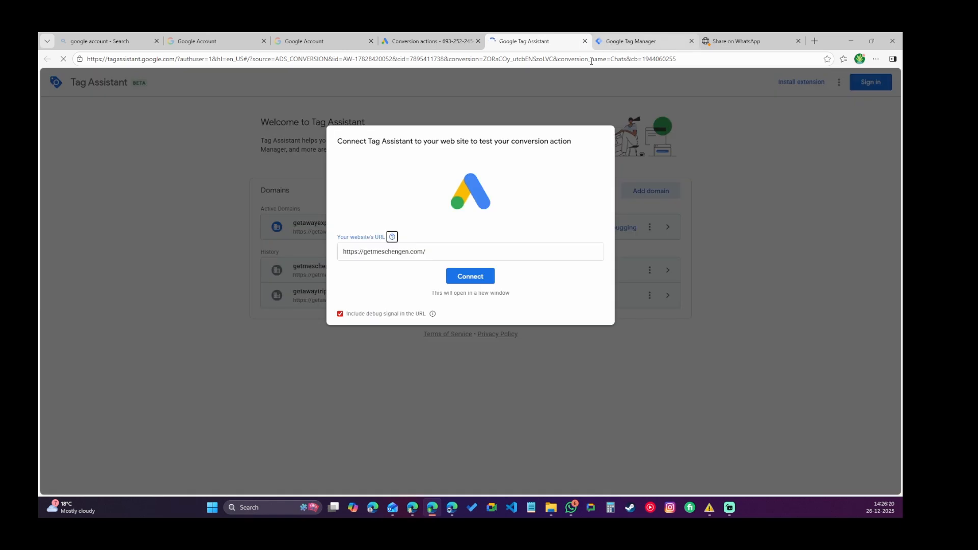
click(470, 277)
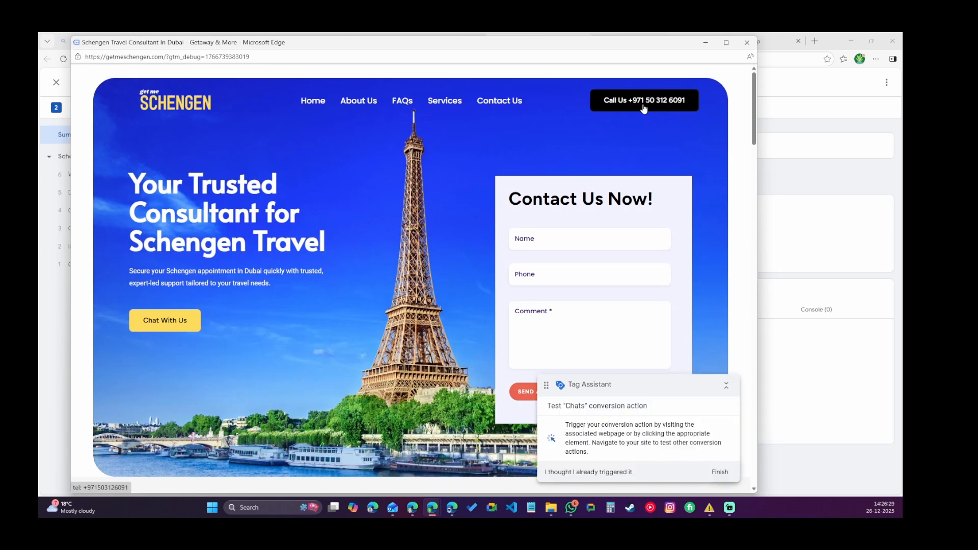
- Trigger the call conversion with Call Us in the connected site window and check the fired tags in Tag Assistant
click(643, 106)
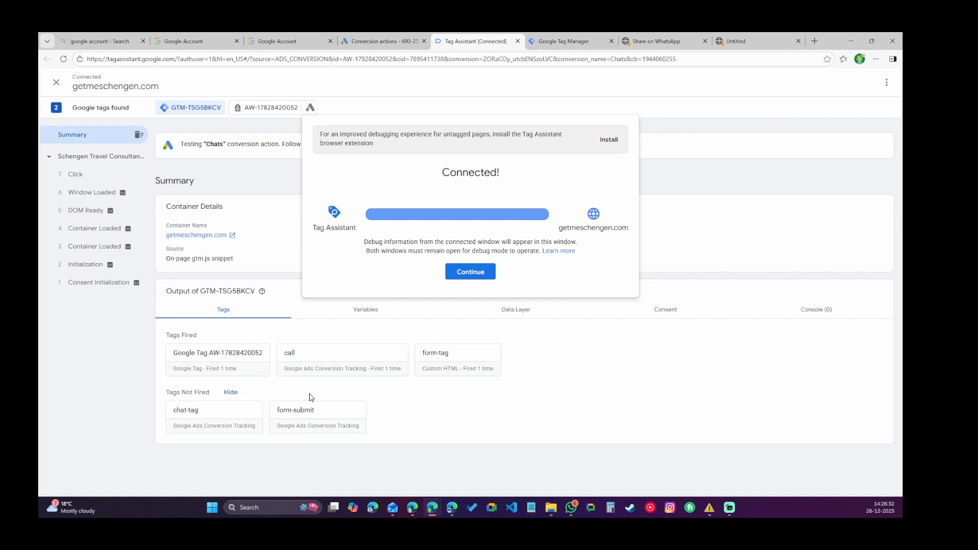
click(488, 273)
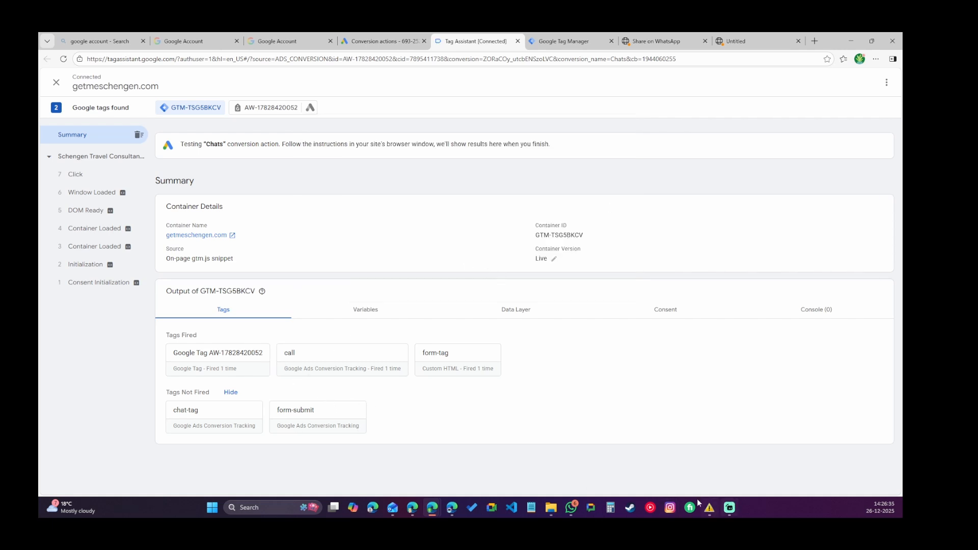
click(560, 37)
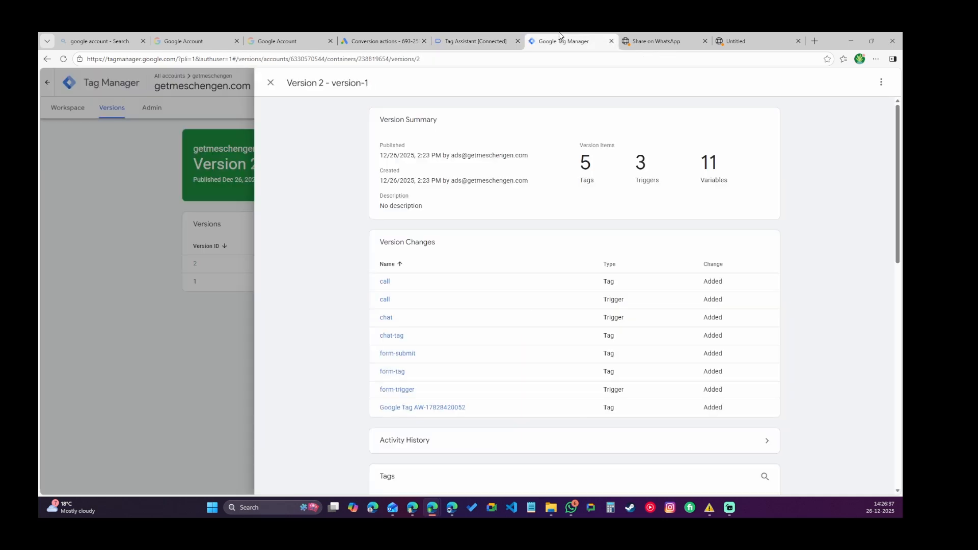
click(496, 38)
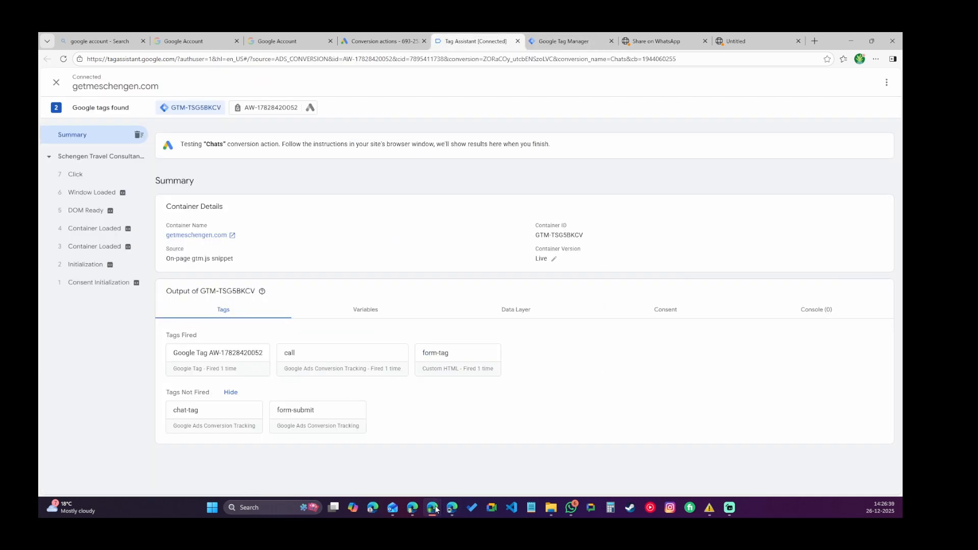
- Submit the connected site's contact form with name test-1, a phone number and comment aaaa, and check the fired tags in Tag Assistant
click(450, 487)
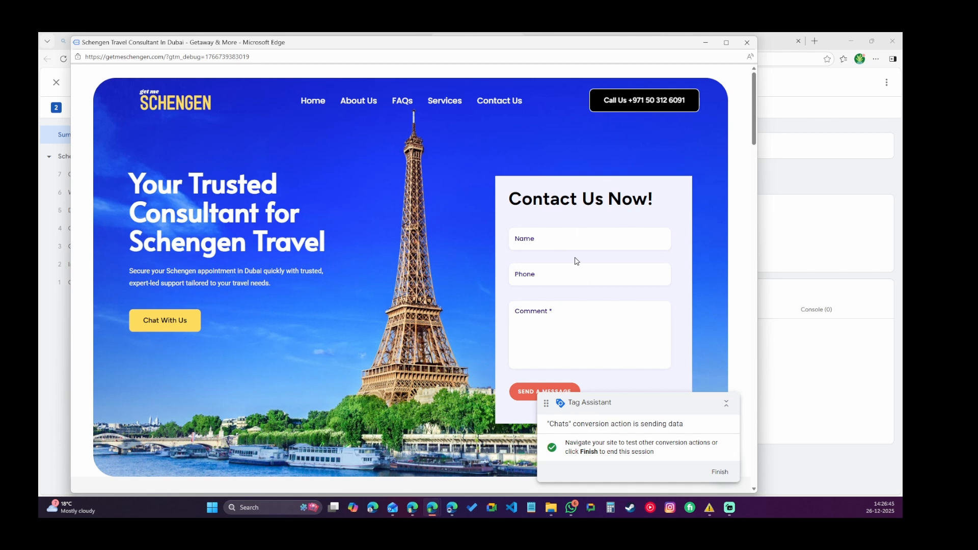
click(556, 244)
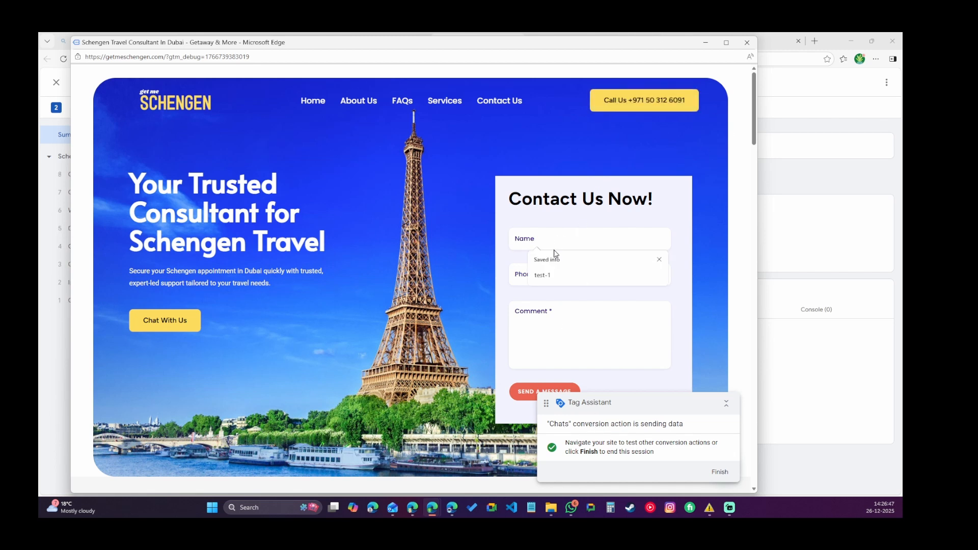
click(544, 275)
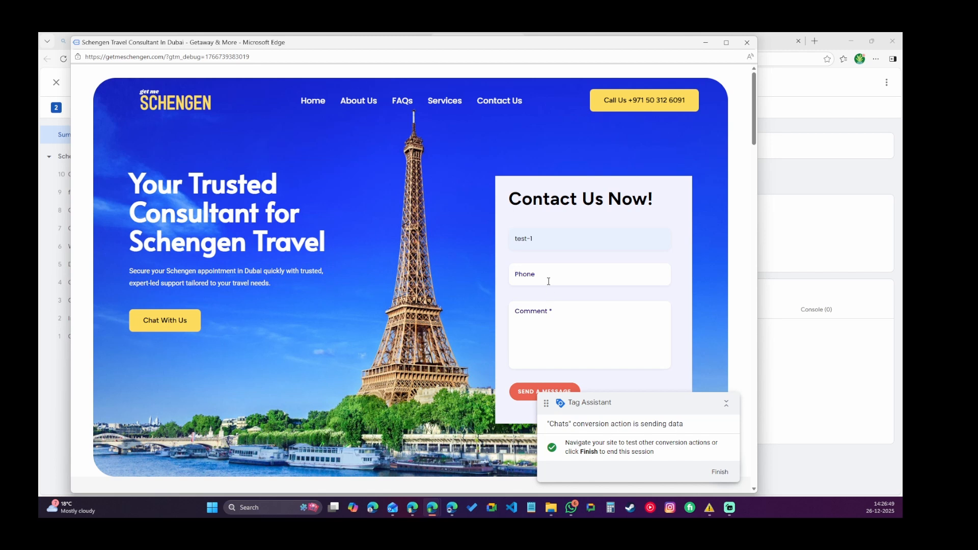
click(549, 281)
text(a)
drag(535, 276, 498, 277)
text(9999900000)
click(552, 330)
text(aaaa)
click(527, 399)
click(706, 42)
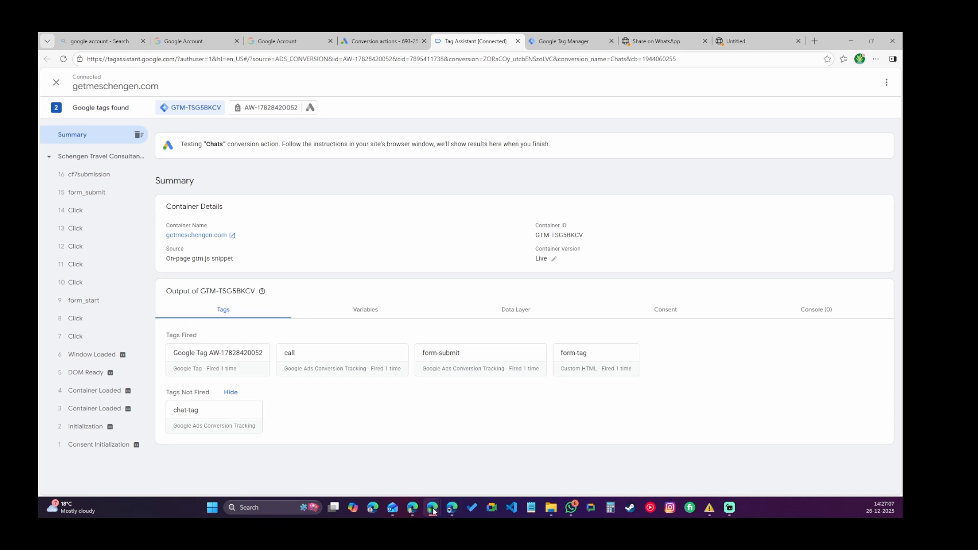
- Return to the connected site window and trigger the chat conversion with Chat With Us to test the chat-tag
mouse_move(436, 512)
click(481, 471)
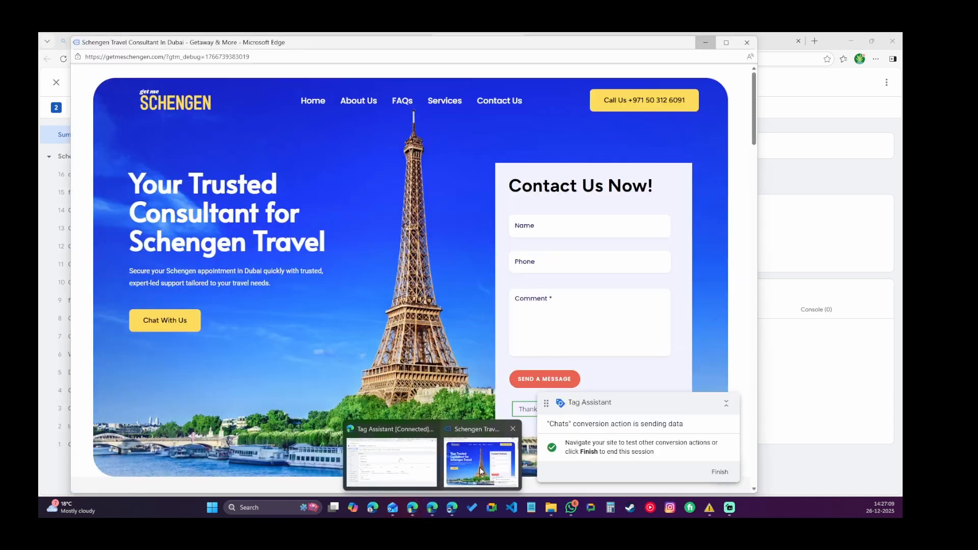
click(193, 326)
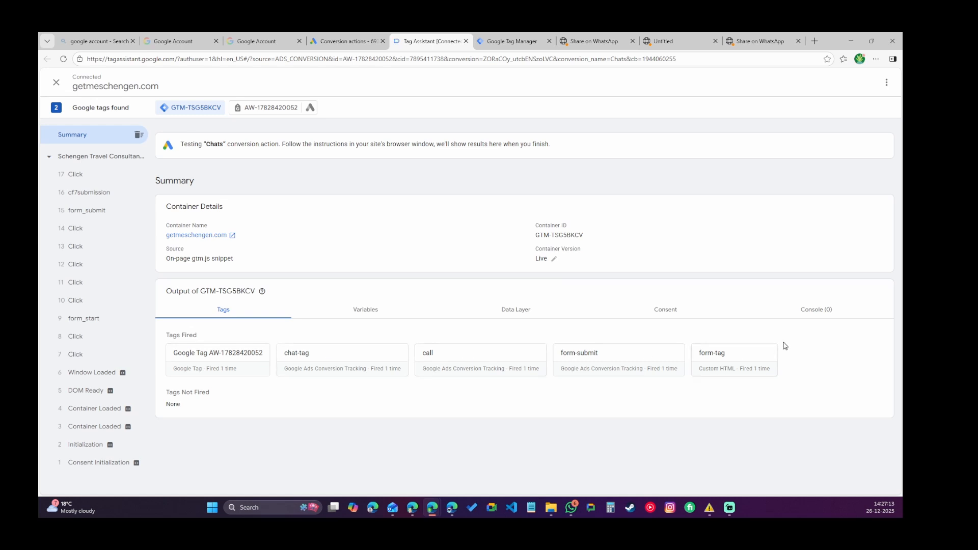
- Rename the Chats conversion action to Call in its Google Ads settings and save the change
click(334, 41)
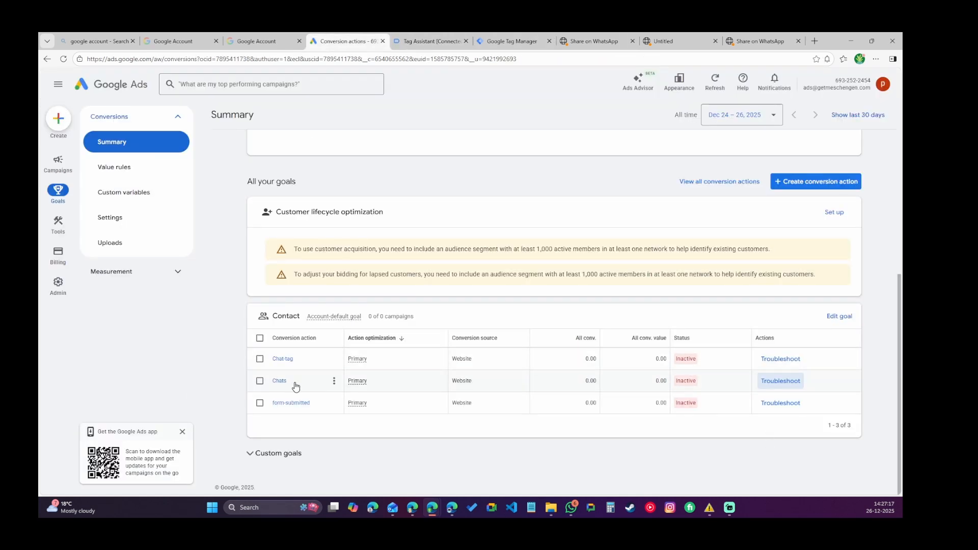
click(334, 381)
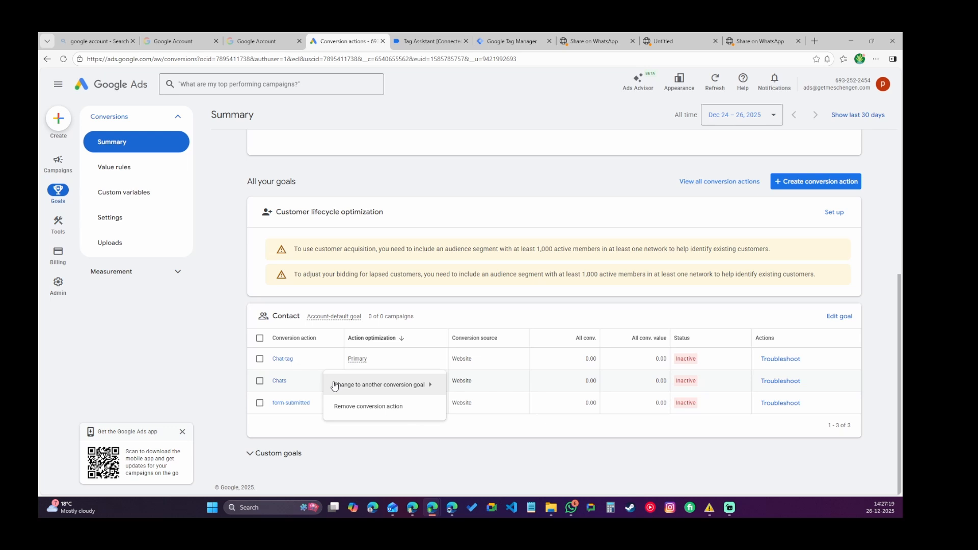
click(279, 382)
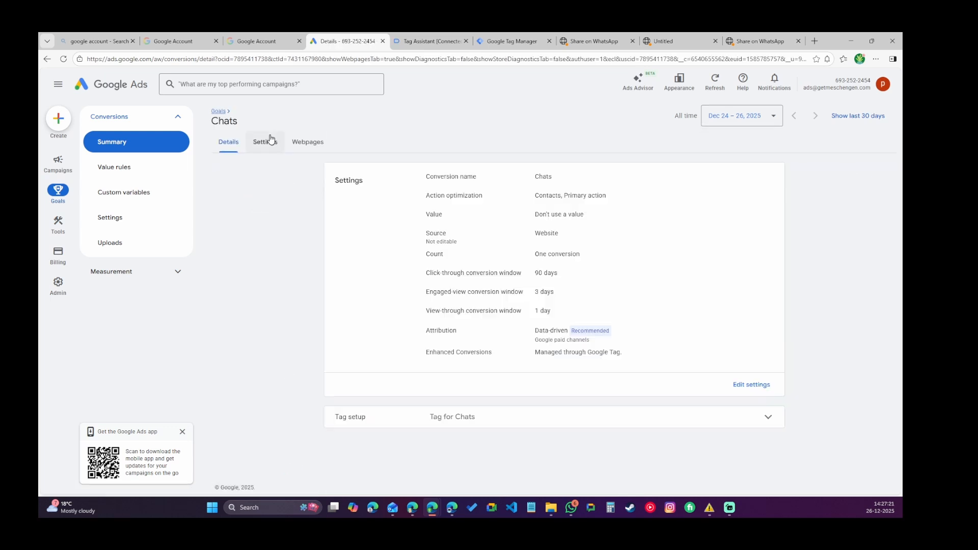
click(259, 143)
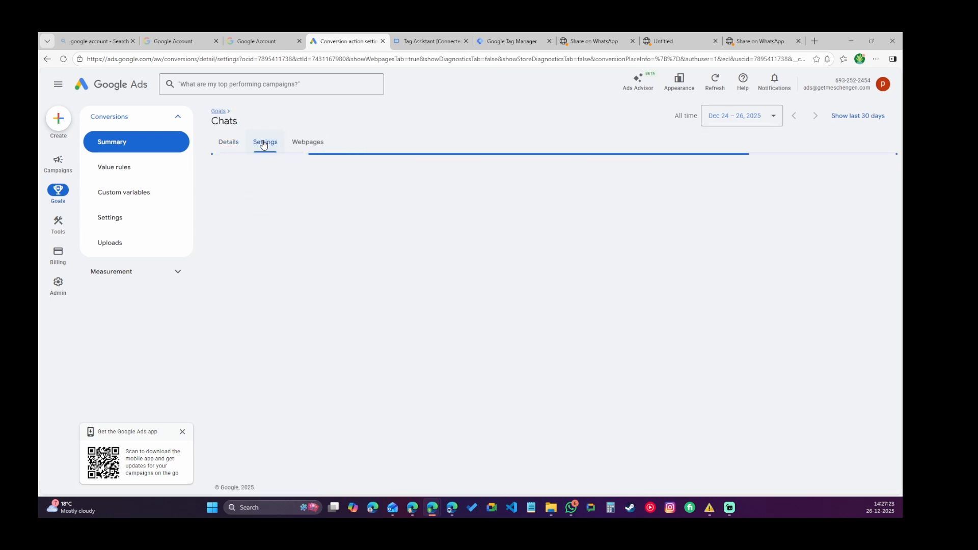
click(472, 176)
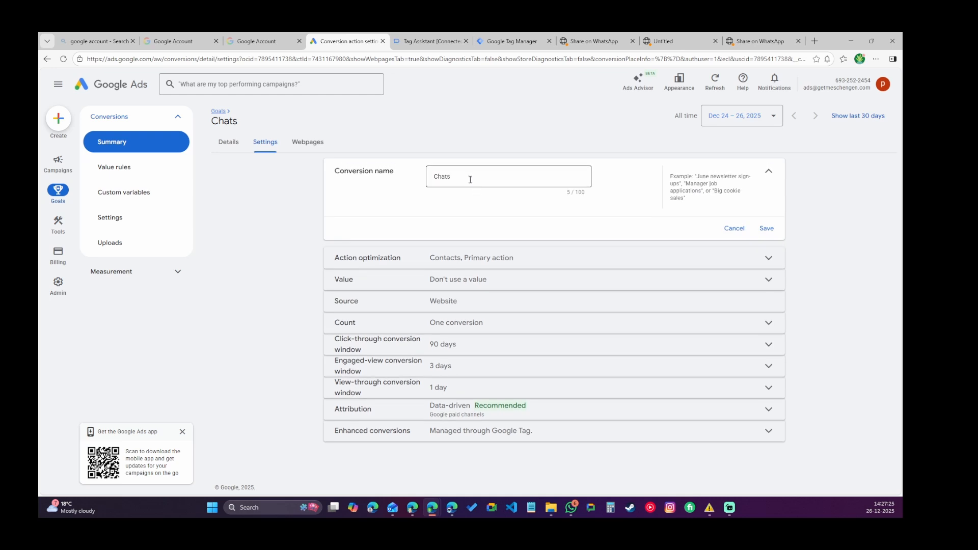
drag(470, 179, 417, 181)
text(Call)
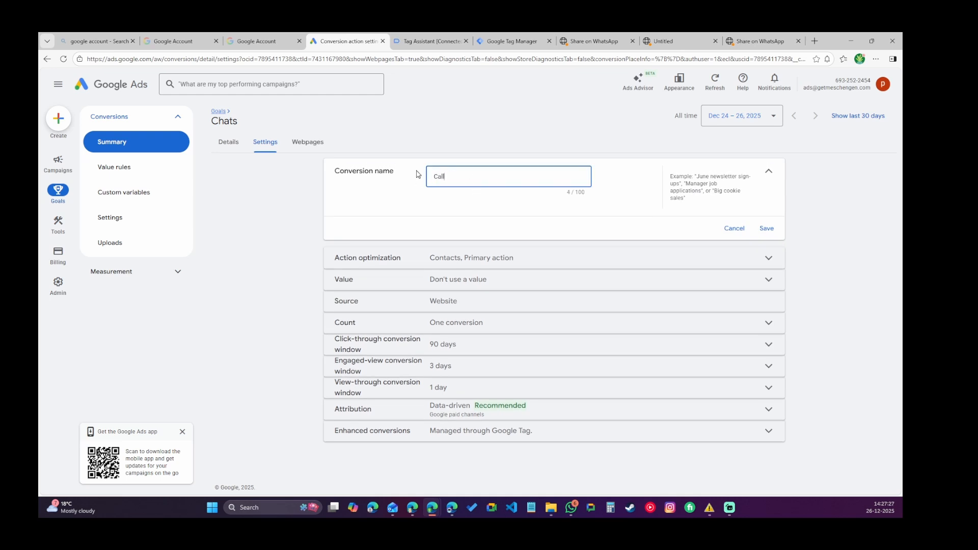
click(767, 228)
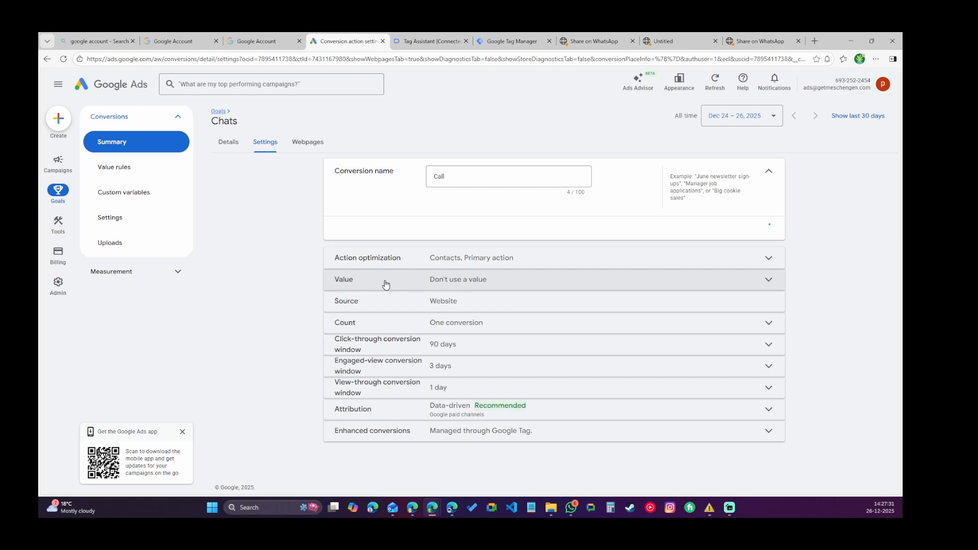
- Review the Call conversion action's details and check the Contact conversion actions and their statuses in the goals summary
click(229, 152)
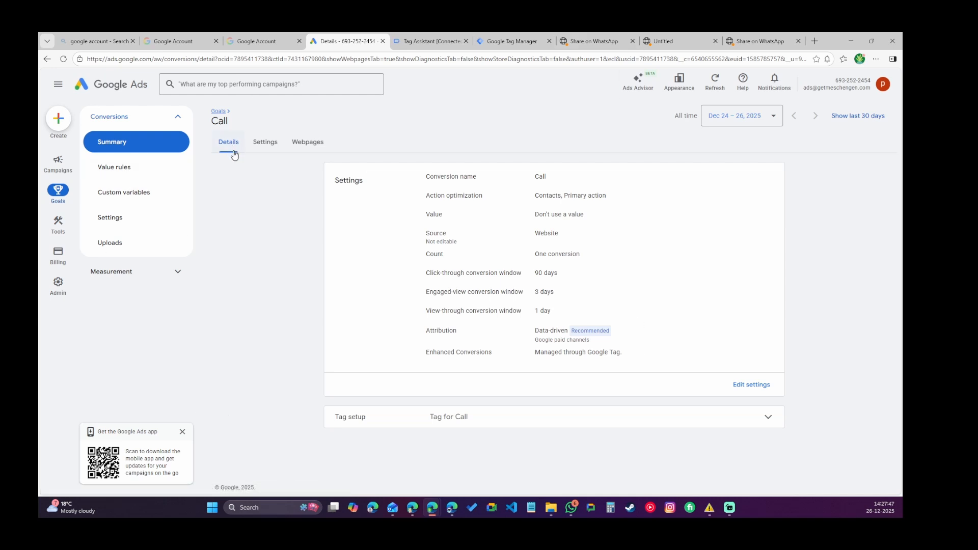
click(215, 116)
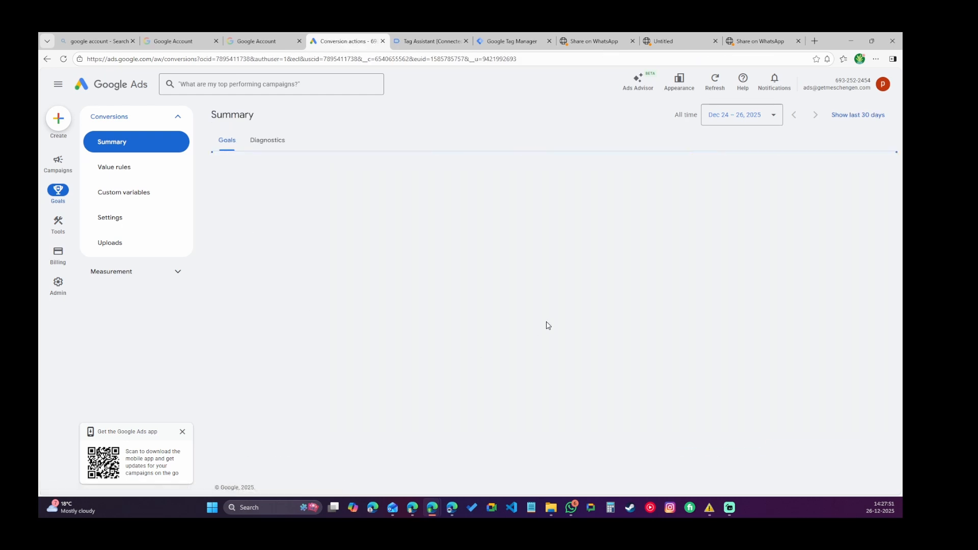
scroll(605, 292, down, 6)
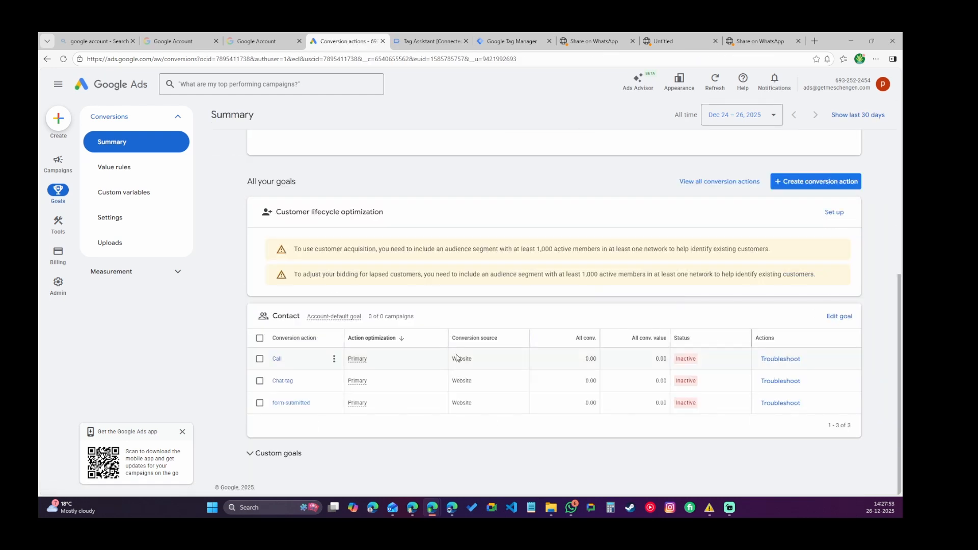
mouse_move(688, 365)
click(734, 509)
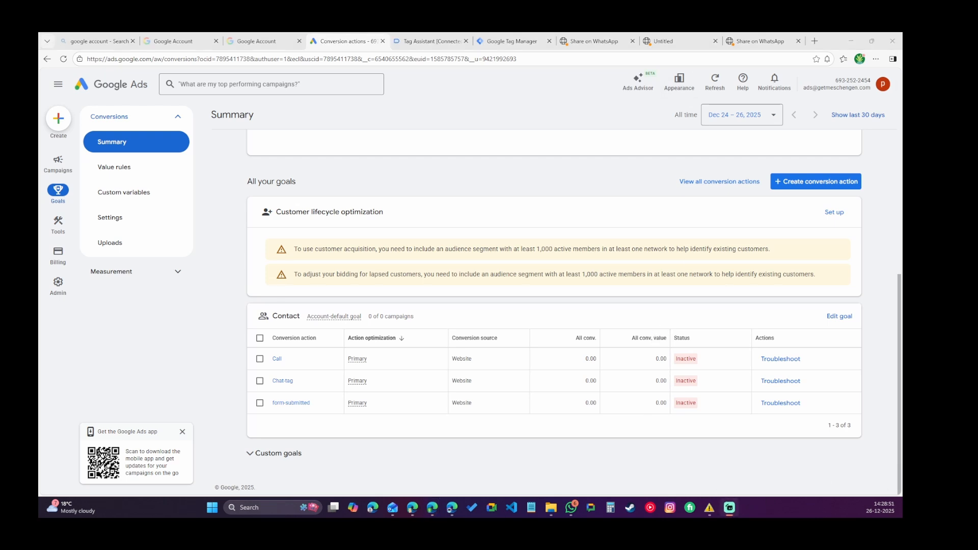